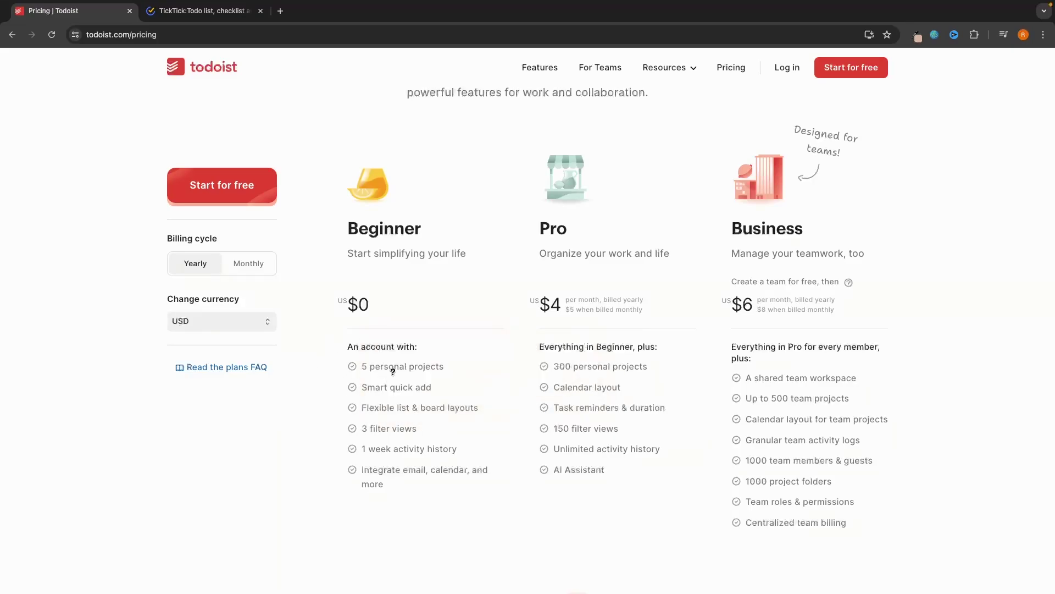
Step: Switch Todoist's pricing to monthly billing (Pro $5, Business $8), then bring up TickTick's homepage
mouse_move(364, 371)
mouse_move(564, 365)
mouse_move(562, 393)
mouse_move(625, 410)
mouse_move(647, 448)
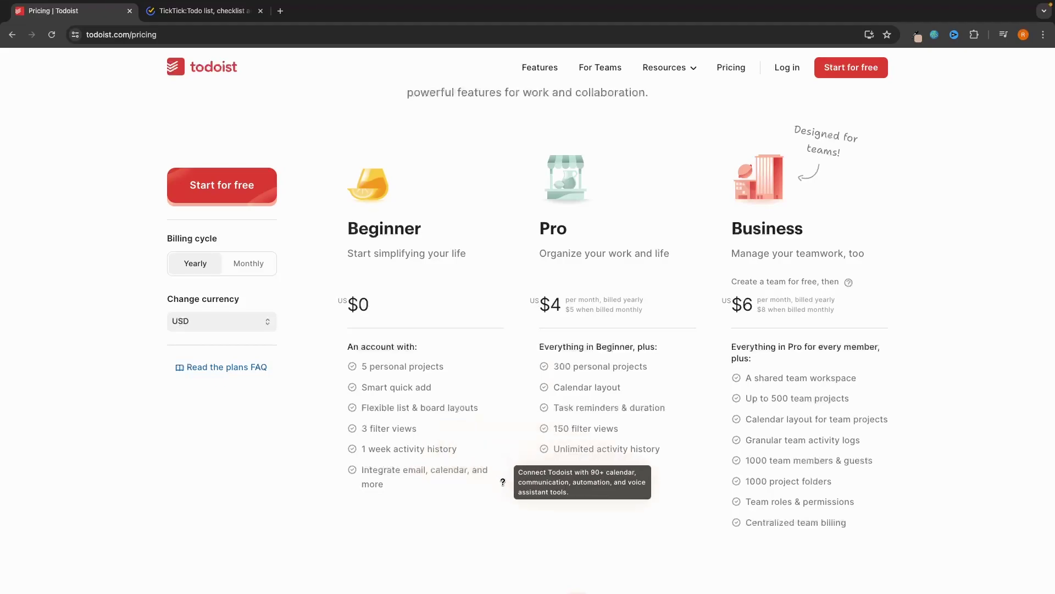
mouse_move(461, 452)
mouse_move(556, 465)
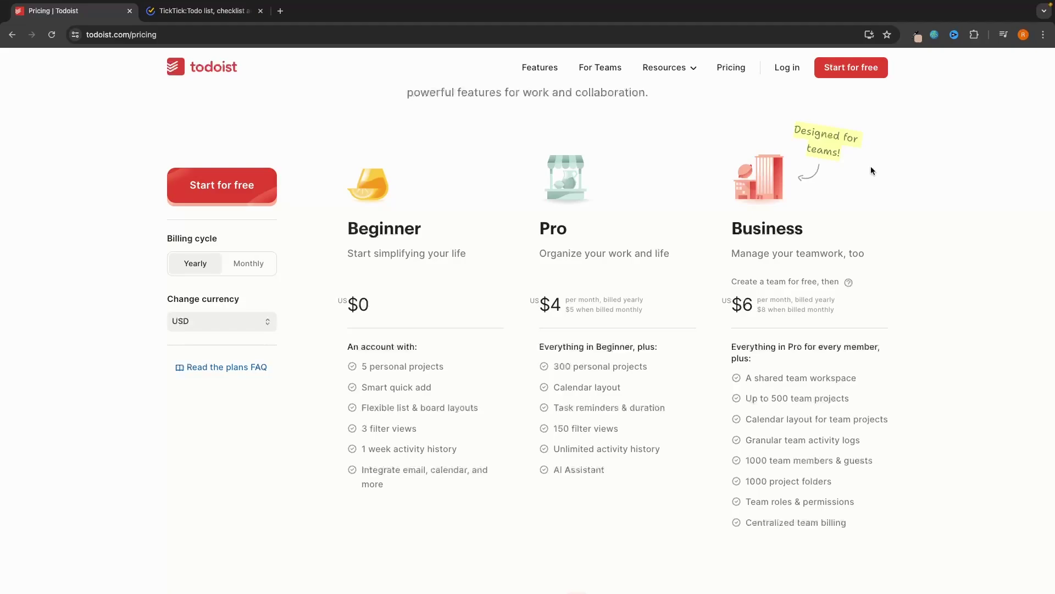
mouse_move(759, 375)
click(253, 273)
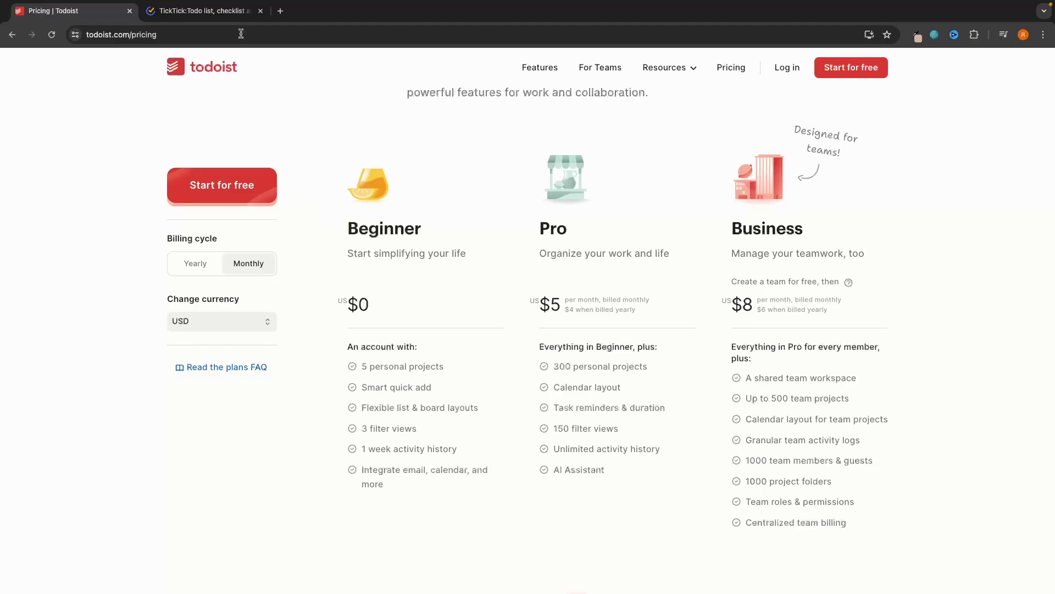
click(215, 11)
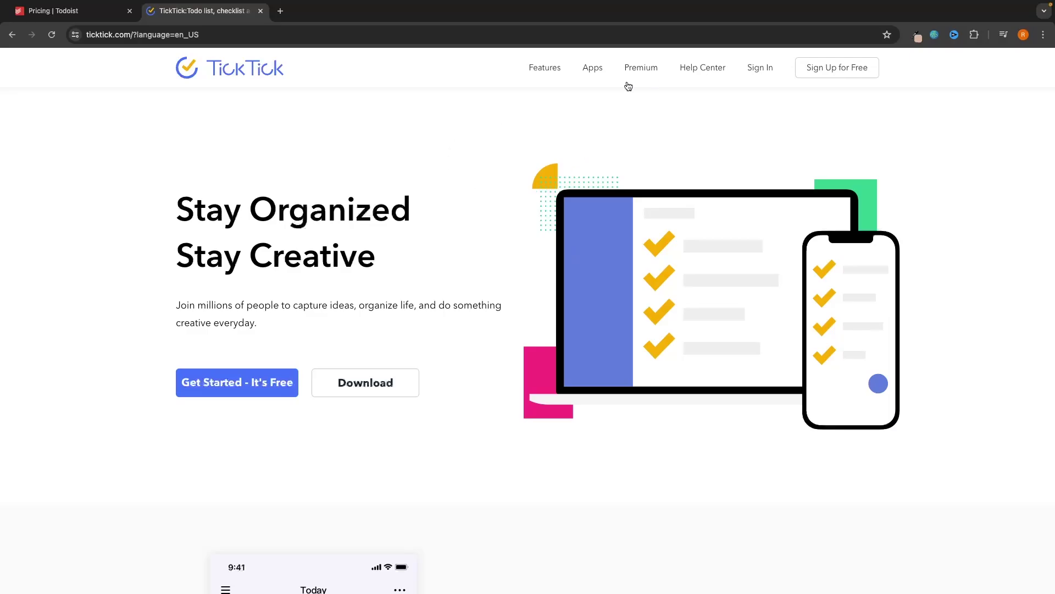
Step: Open TickTick's Premium page and compare its annual plan line with Todoist's prices
click(640, 67)
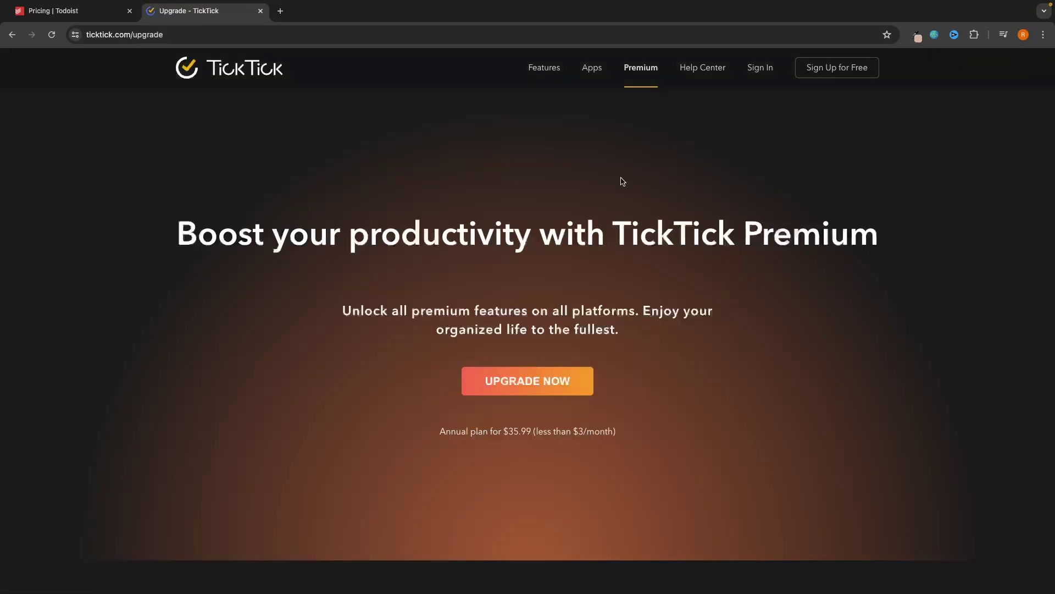
key(ctrl+shift+Tab)
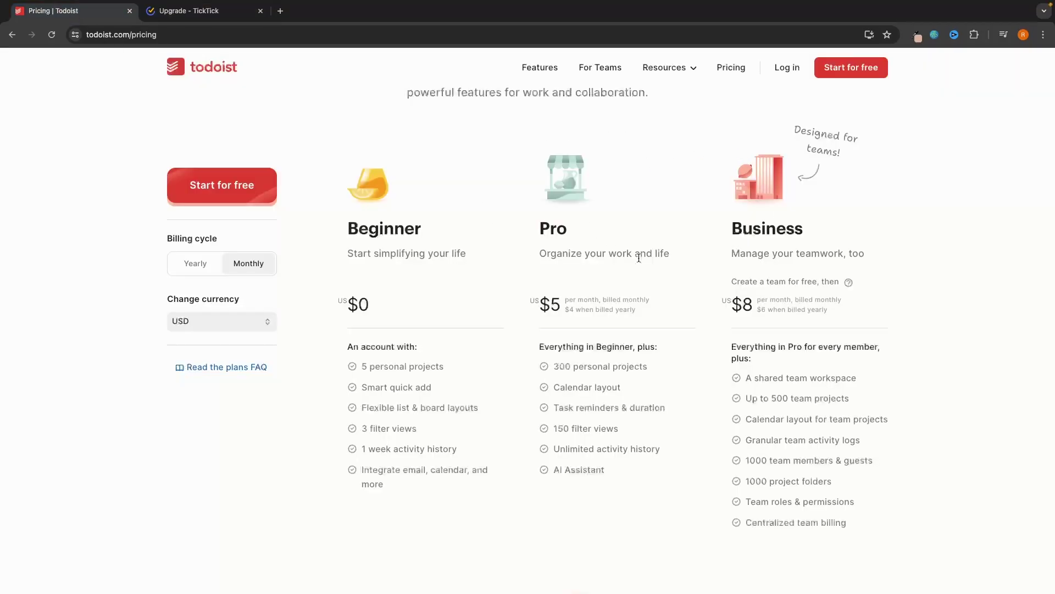
click(220, 13)
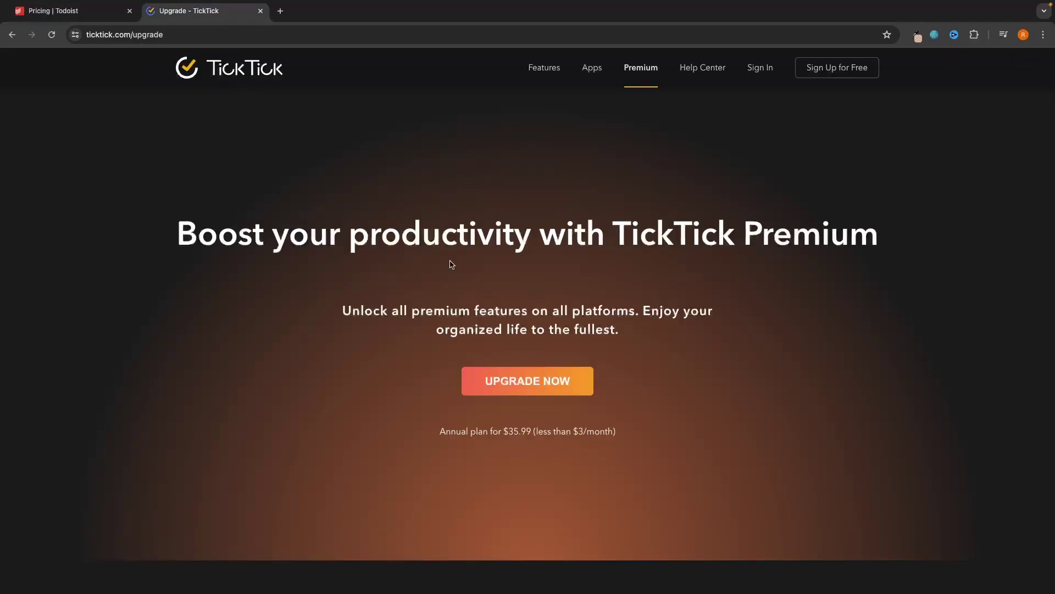
scroll(570, 387, down, 1)
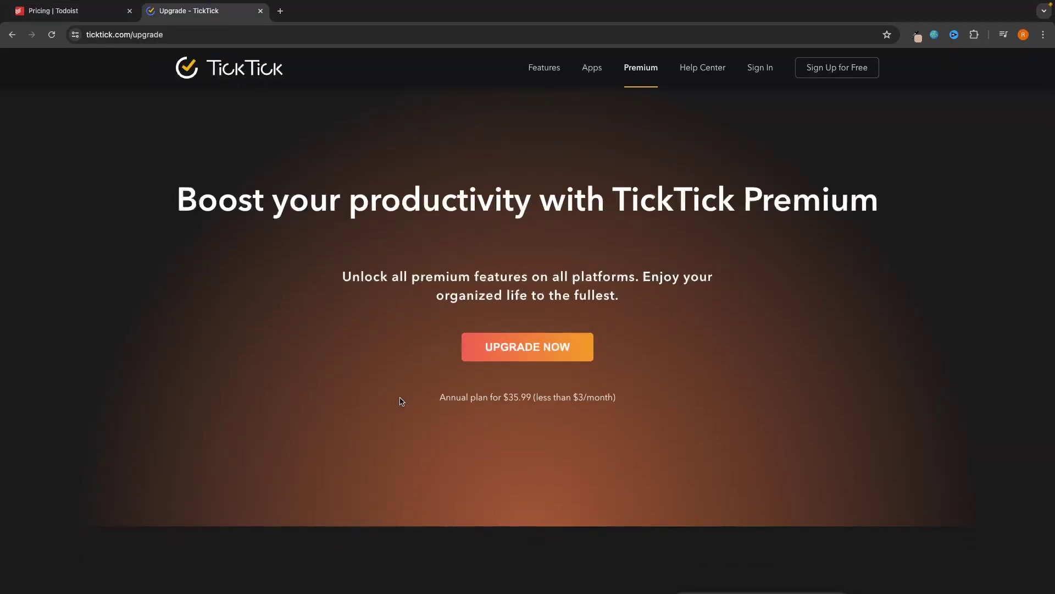
drag(401, 401, 645, 399)
click(647, 400)
Step: Recheck Todoist's monthly prices against TickTick's $35.99 annual Premium price, ending on TickTick's homepage
click(77, 11)
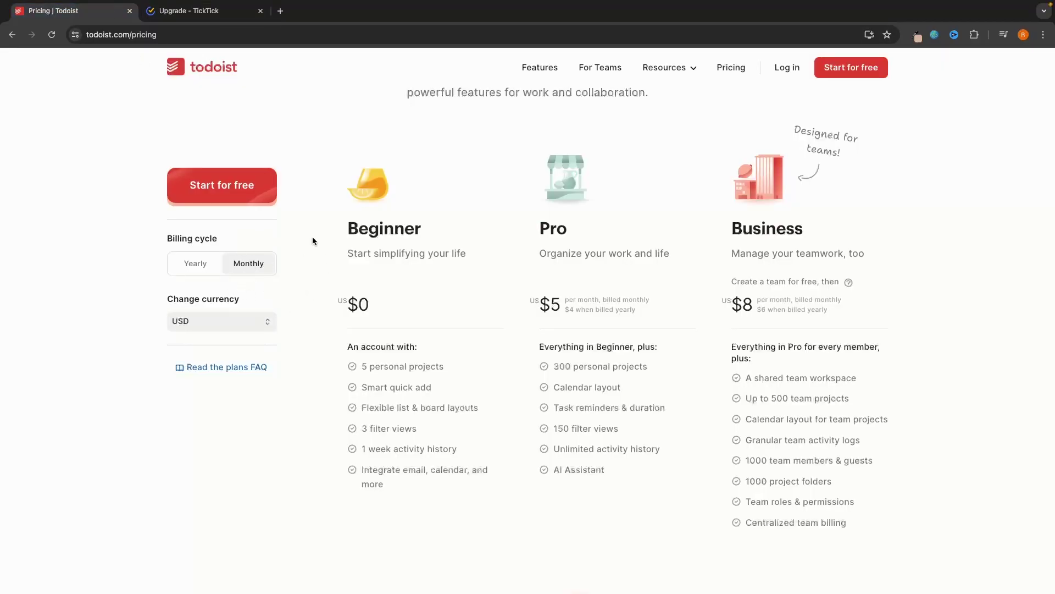
click(220, 11)
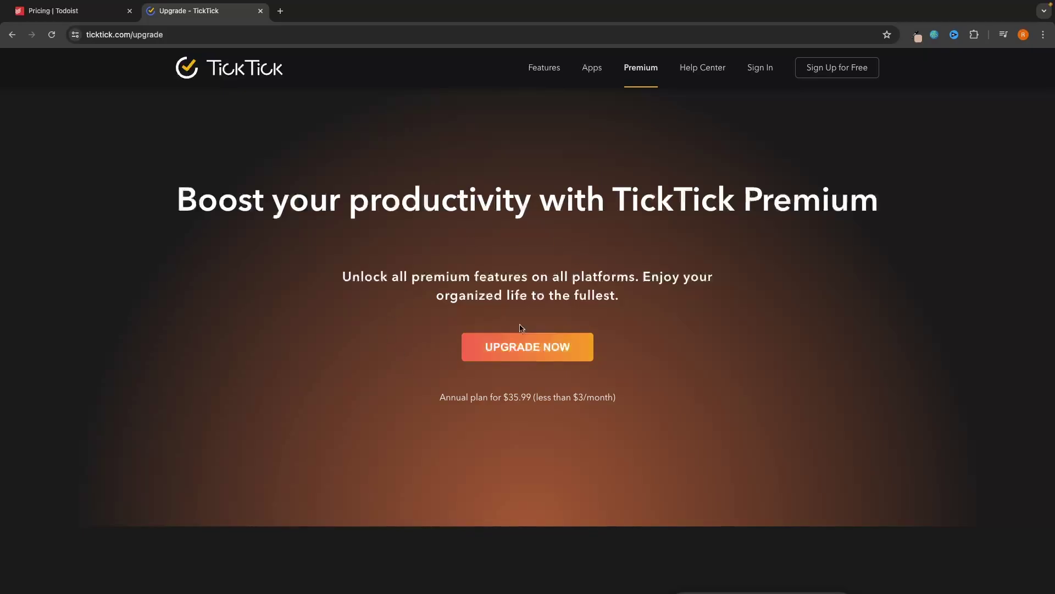
drag(493, 397, 607, 397)
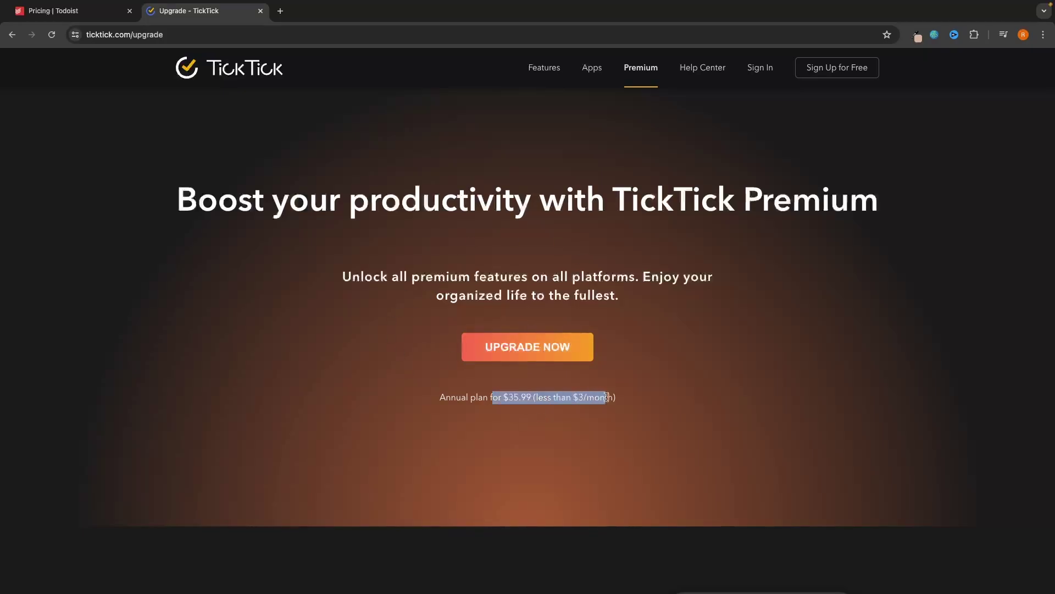
click(632, 400)
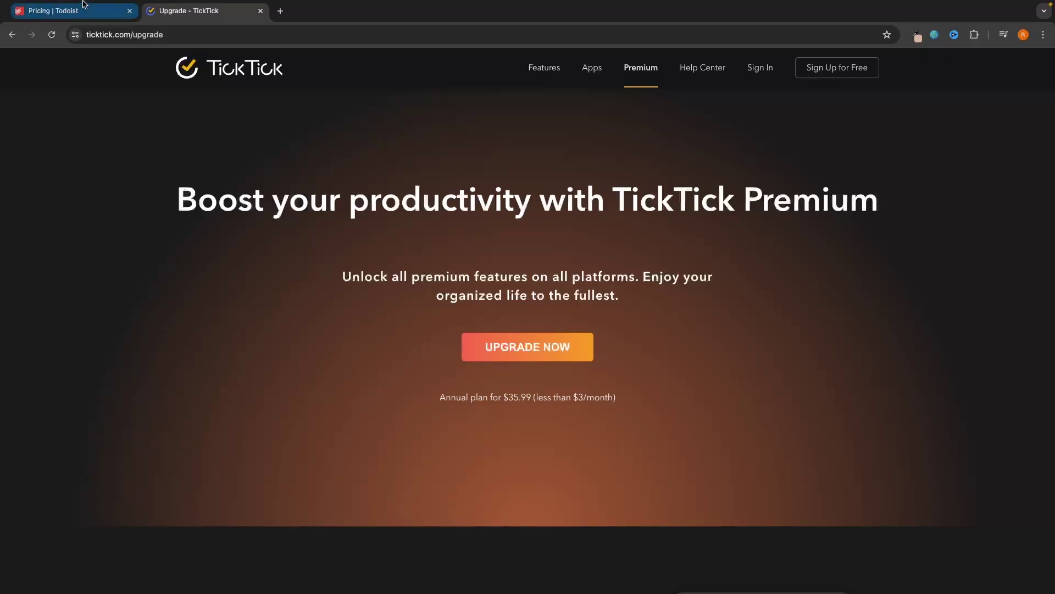
click(100, 14)
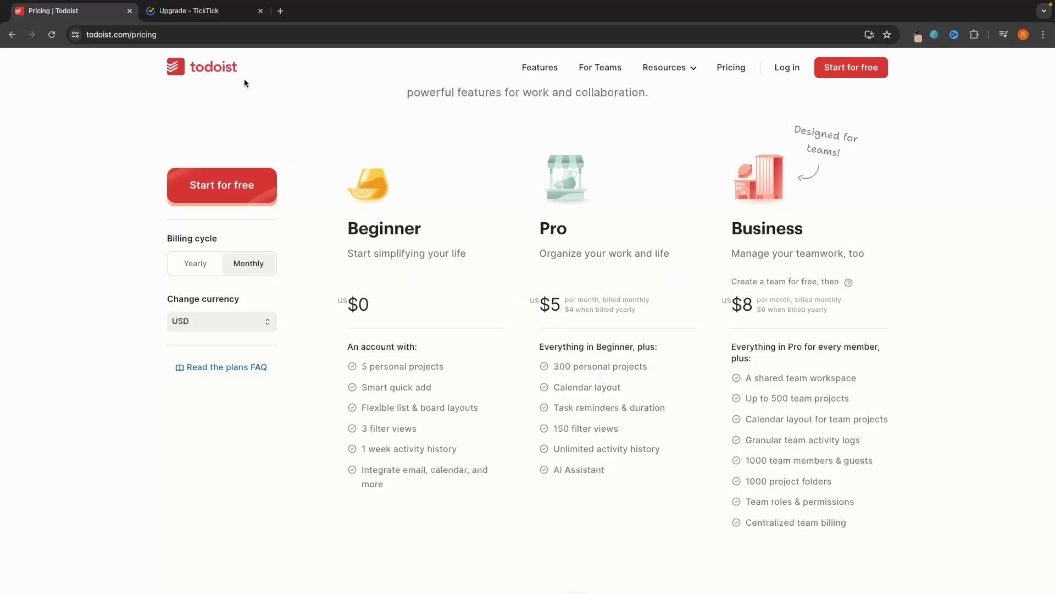
click(233, 11)
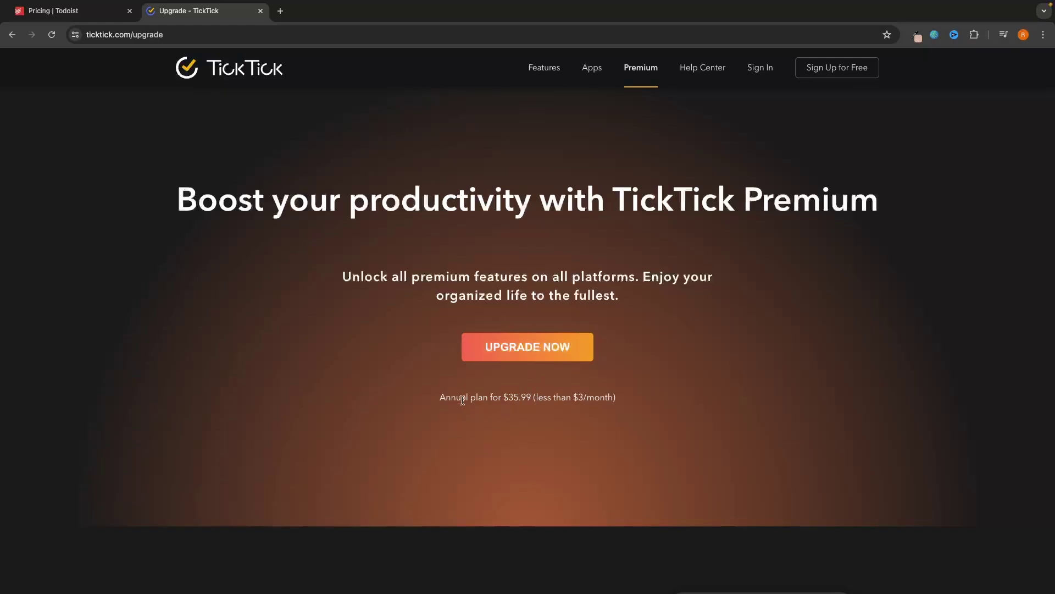
drag(462, 399, 654, 402)
click(655, 404)
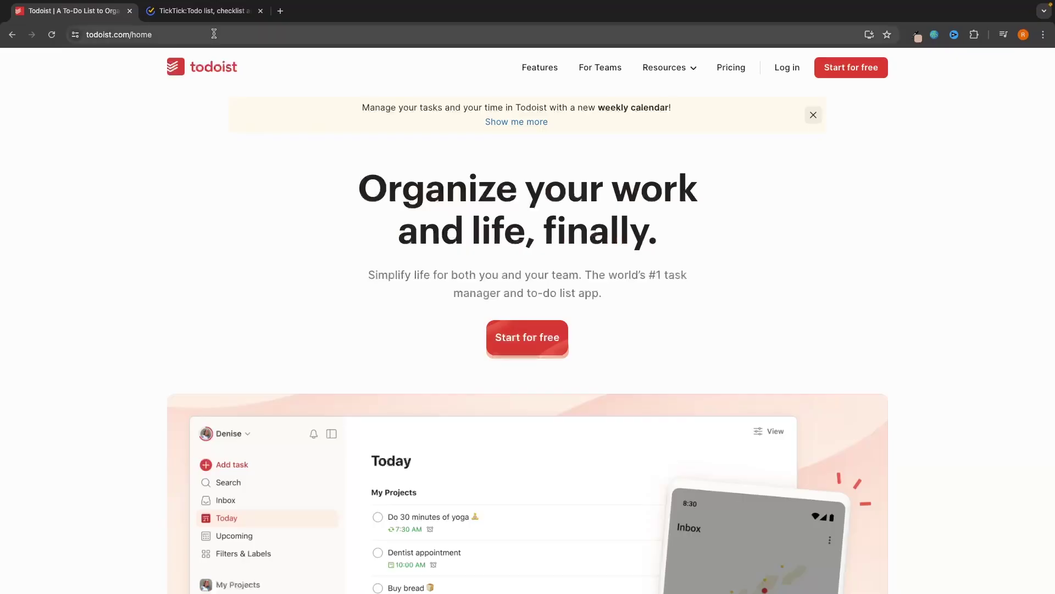
click(217, 12)
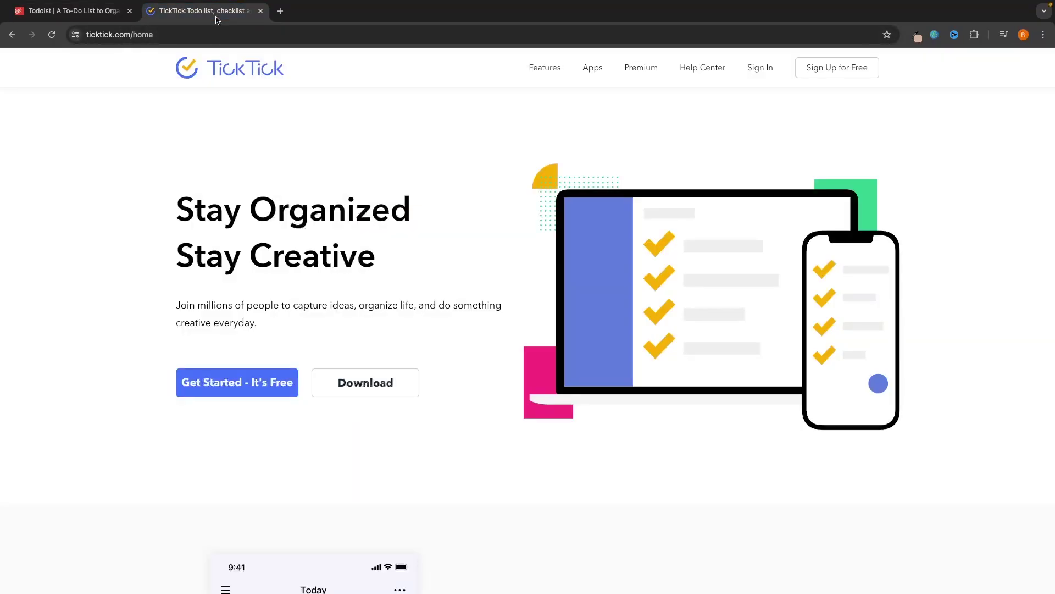
Step: View Todoist's Today page with four tasks, then TickTick's Welcome list of 11 starter tasks
click(72, 11)
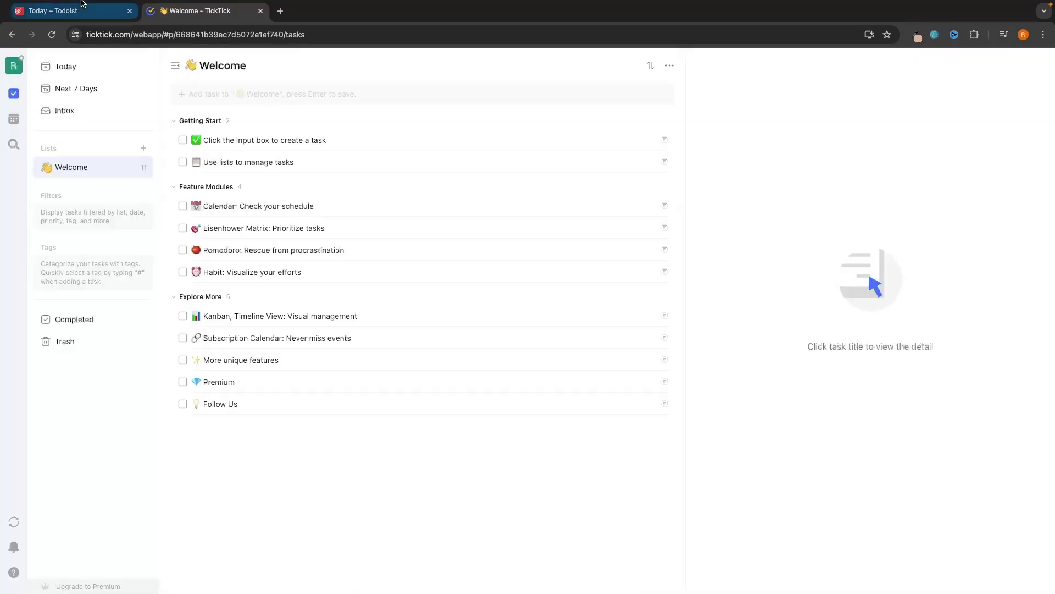
click(72, 12)
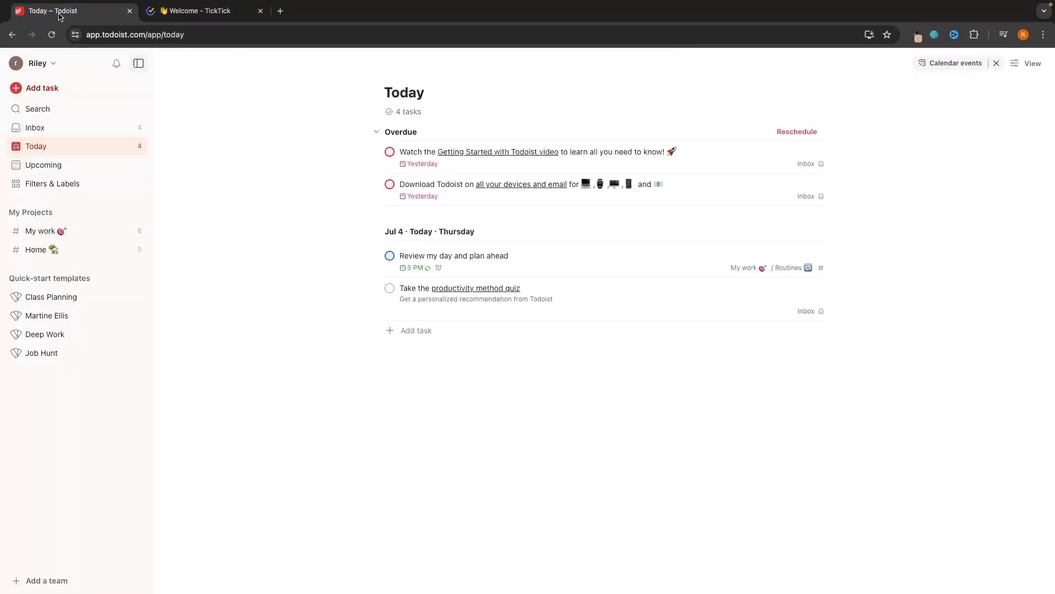
click(203, 12)
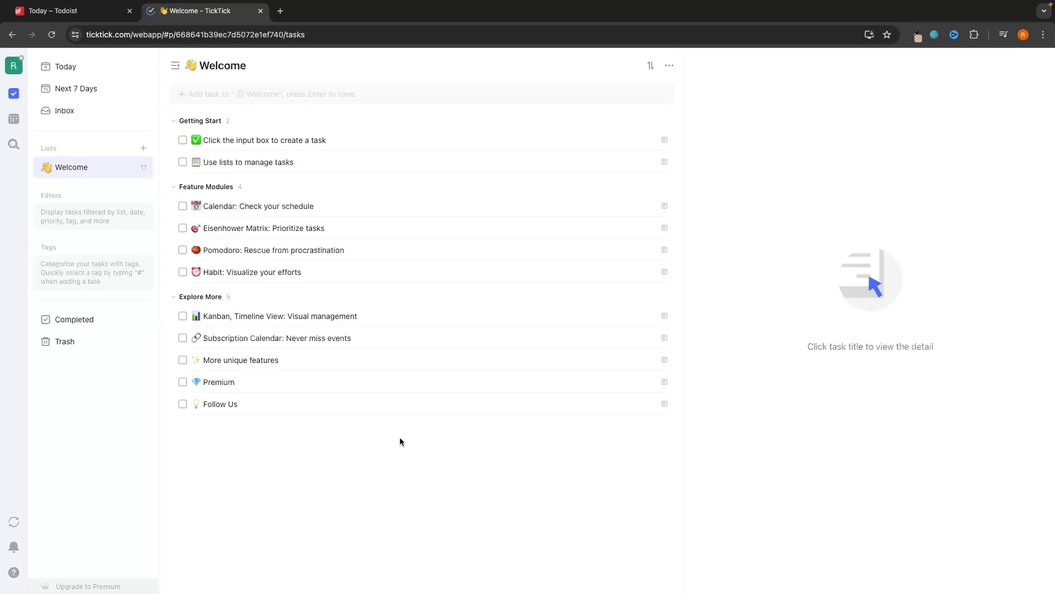
key(ctrl+shift+Tab)
click(191, 18)
click(13, 145)
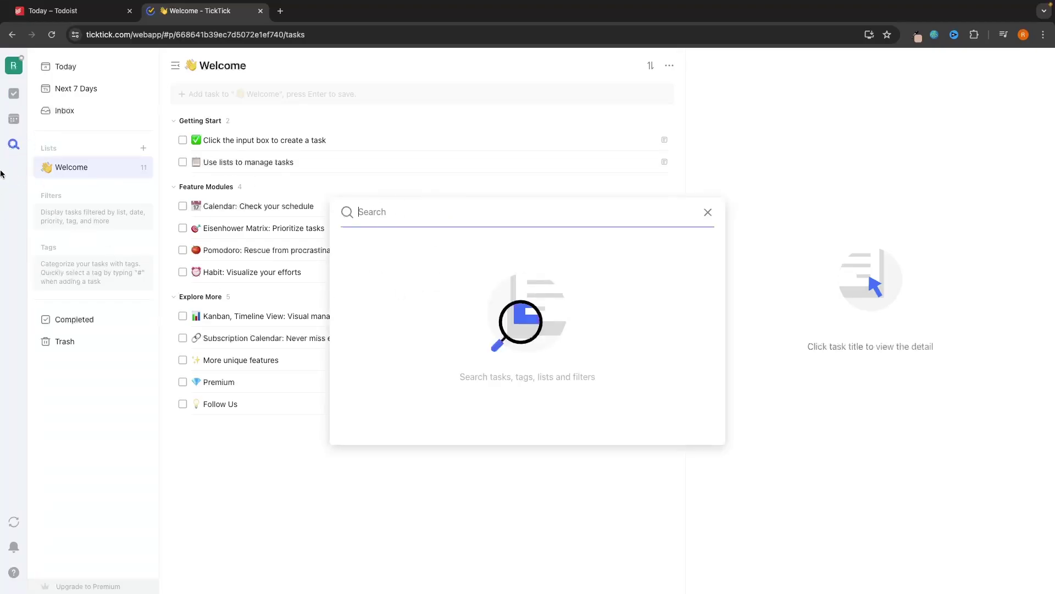
click(708, 212)
click(82, 11)
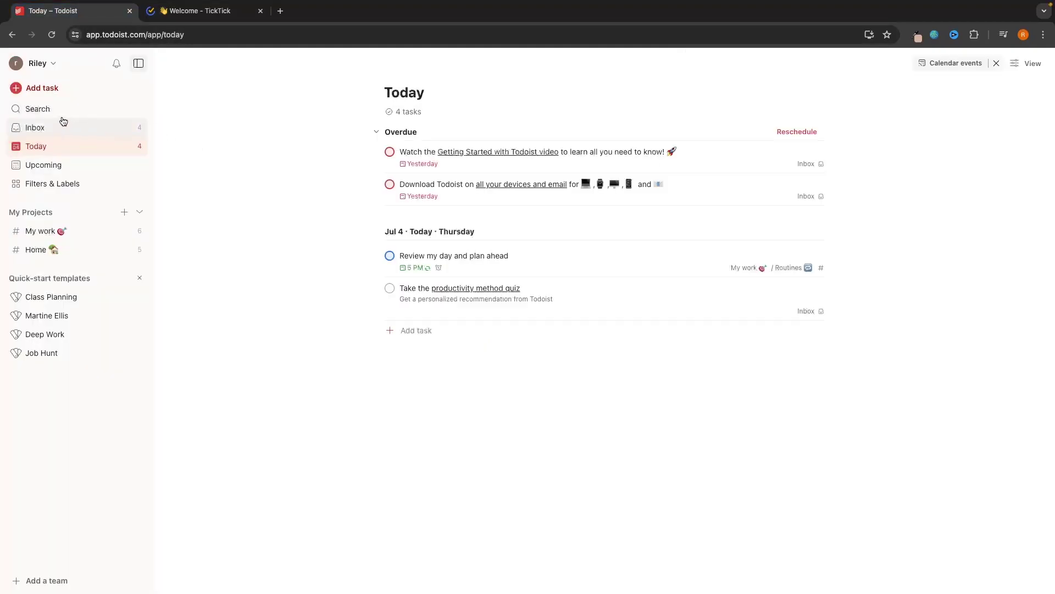
click(32, 110)
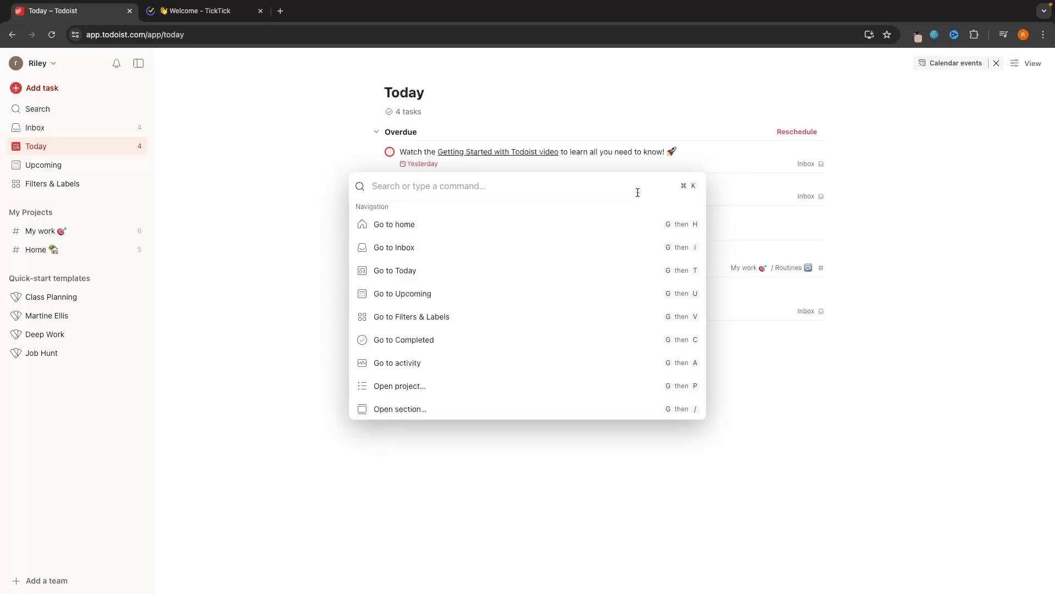
click(203, 11)
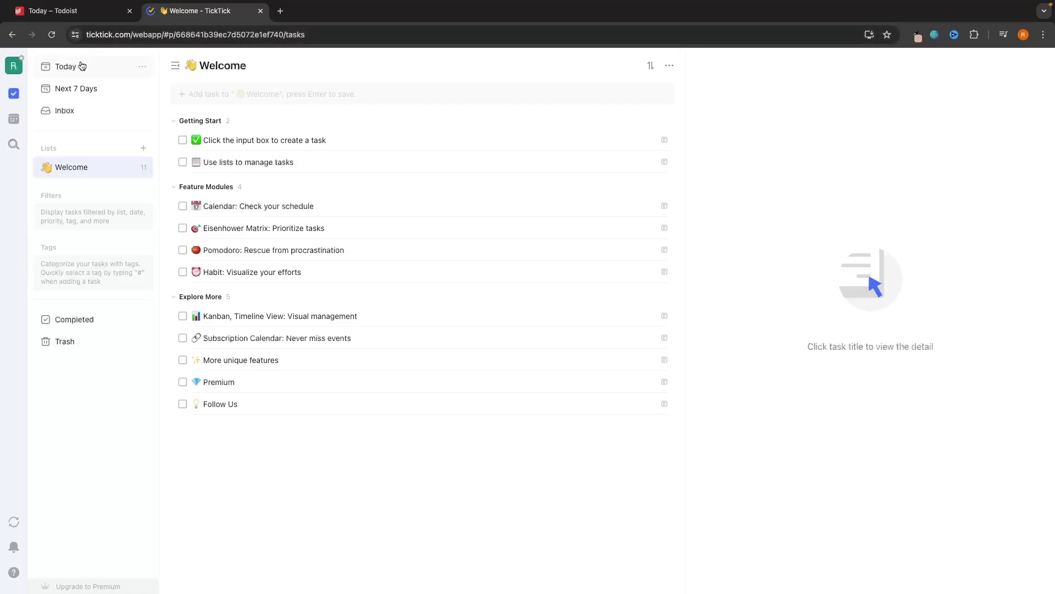
Step: Check TickTick's Today, Next 7 Days and empty Inbox views, then return to Todoist's Today view
click(65, 67)
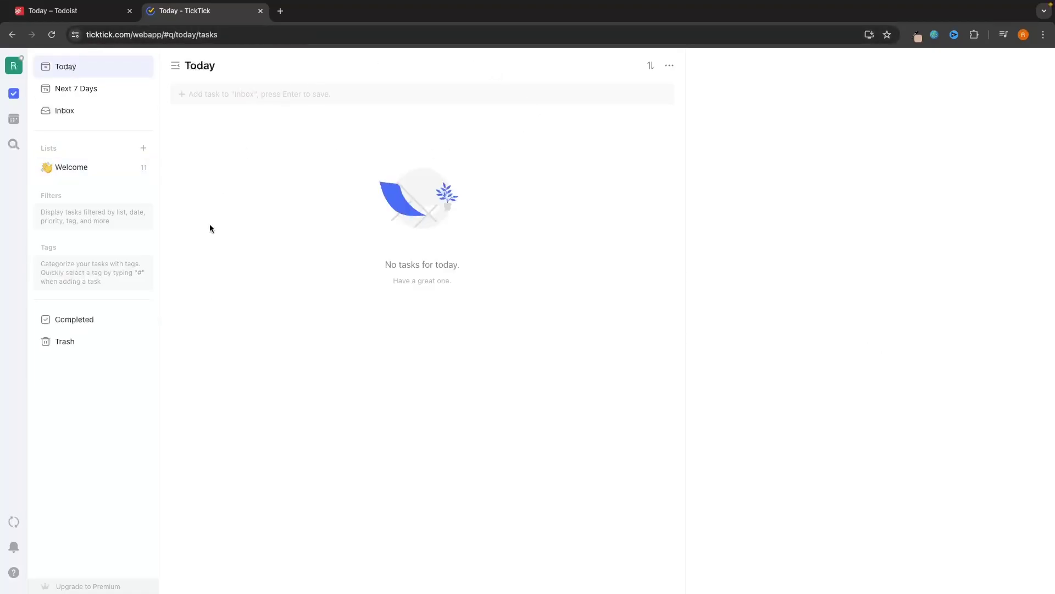
click(90, 97)
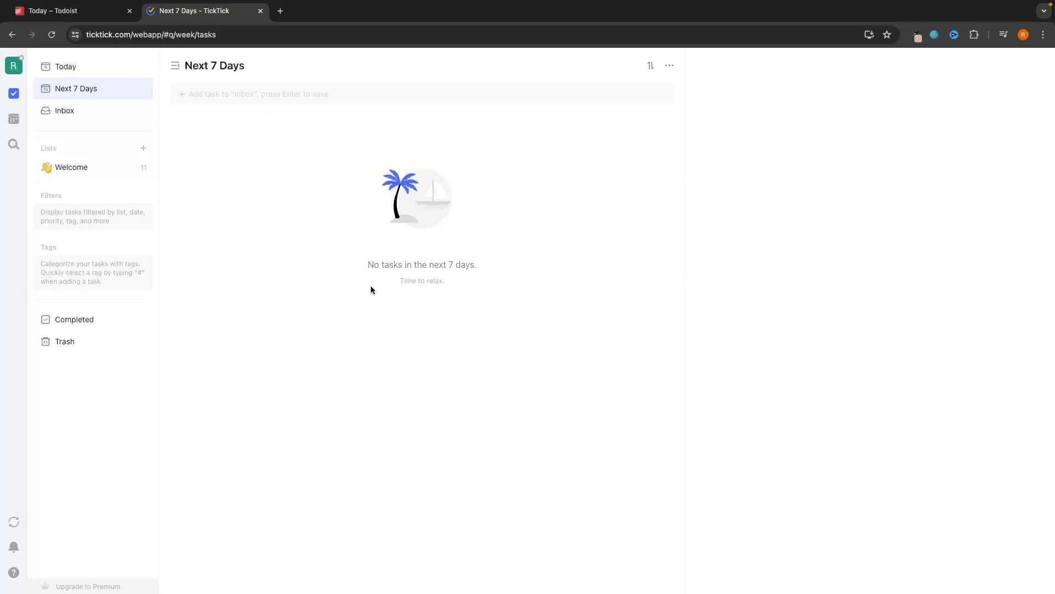
click(91, 118)
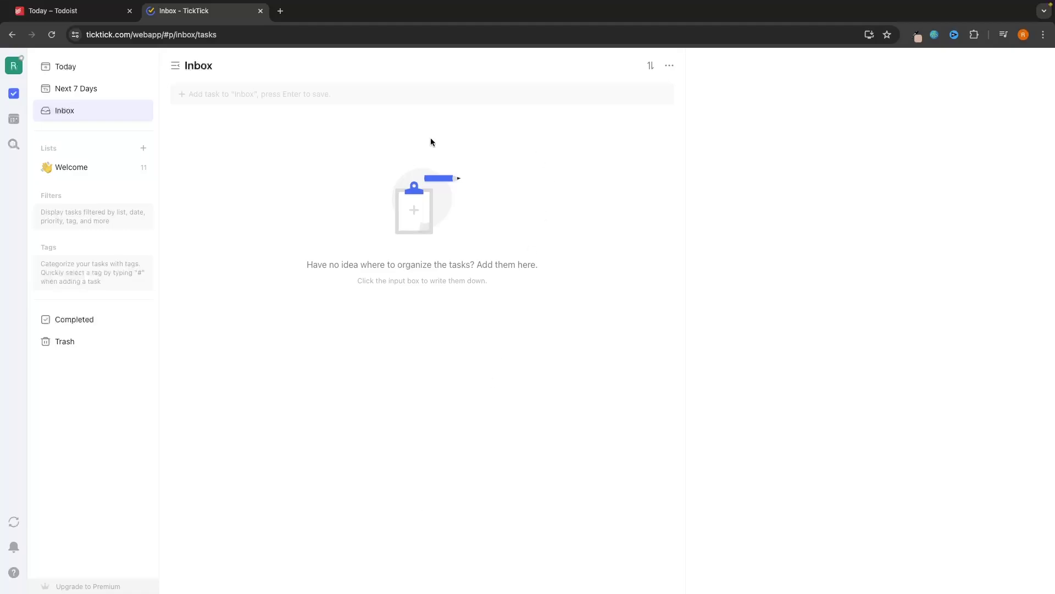
click(77, 10)
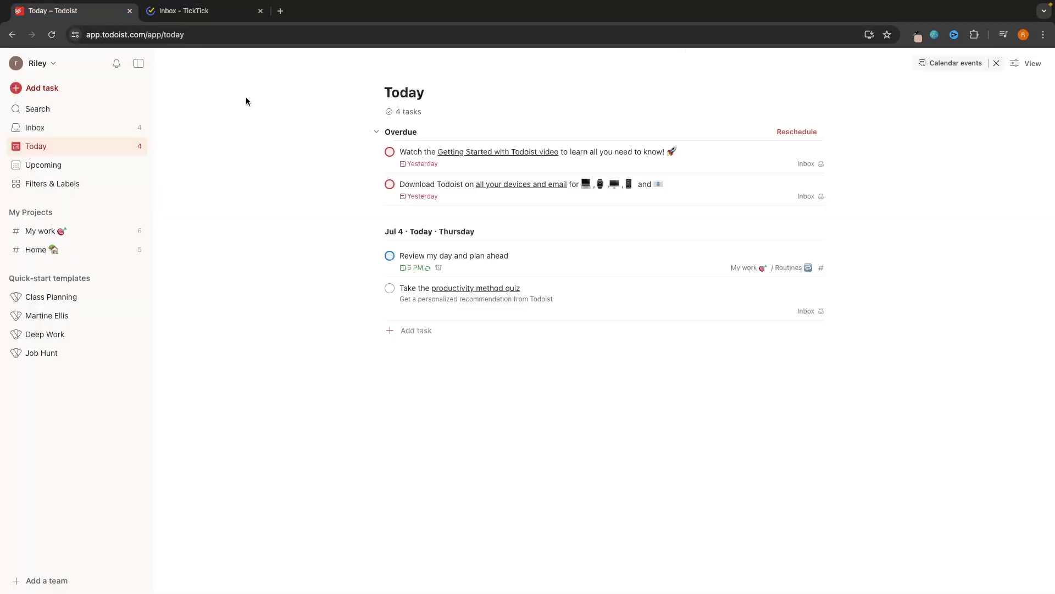
Step: Browse Todoist's Inbox, Today and Upcoming views, dismissing both intro tips, then return to TickTick's Inbox
click(40, 130)
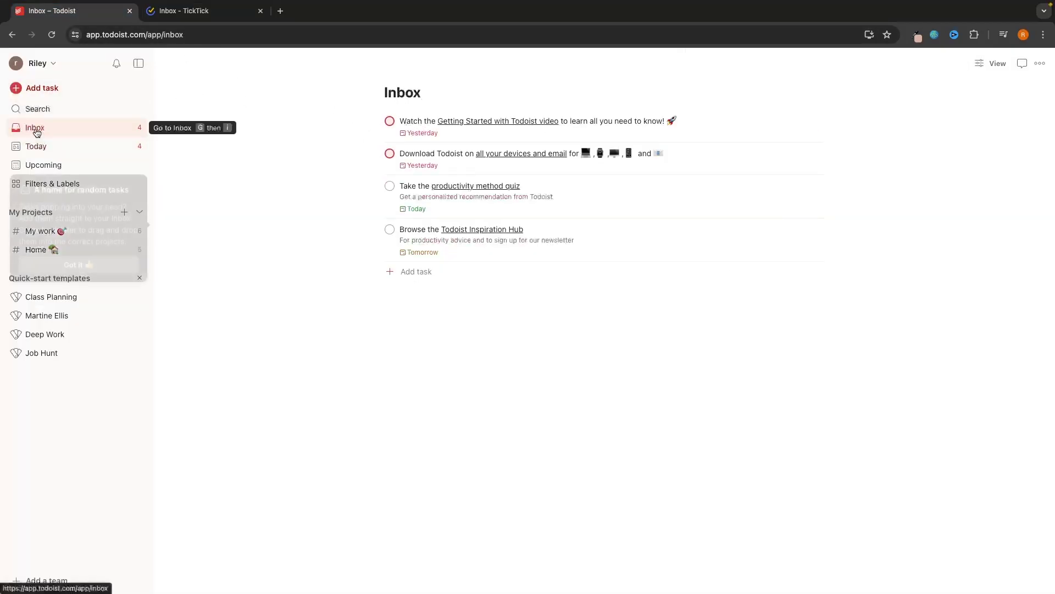
click(110, 266)
click(62, 152)
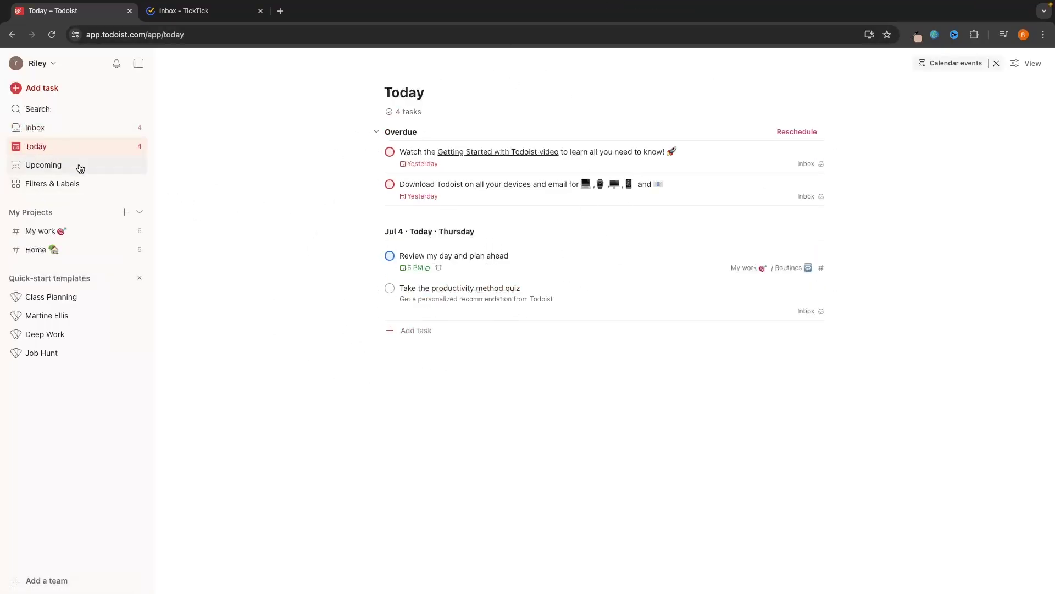
click(62, 169)
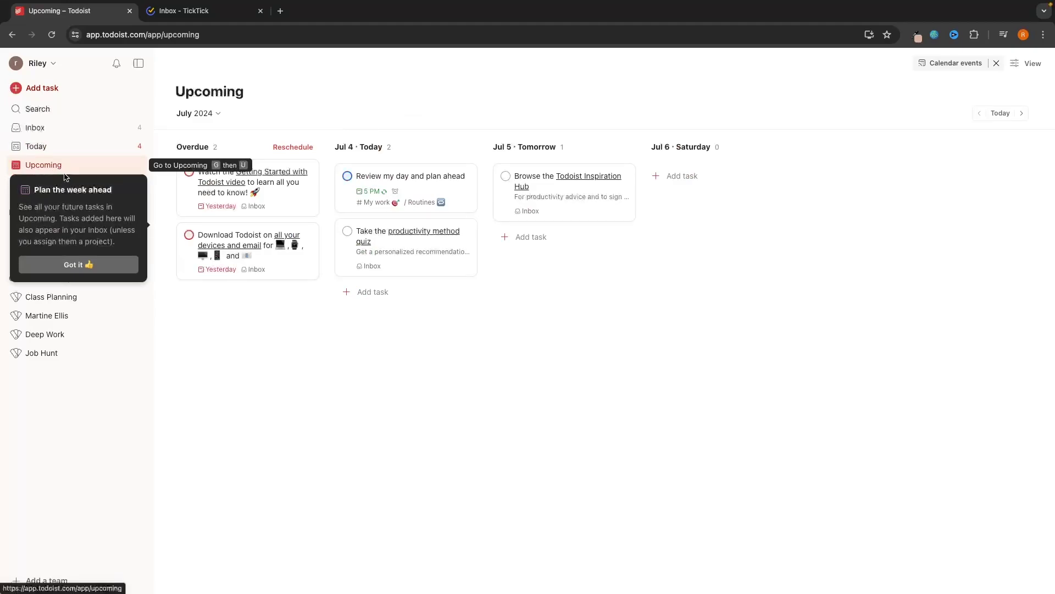
click(78, 264)
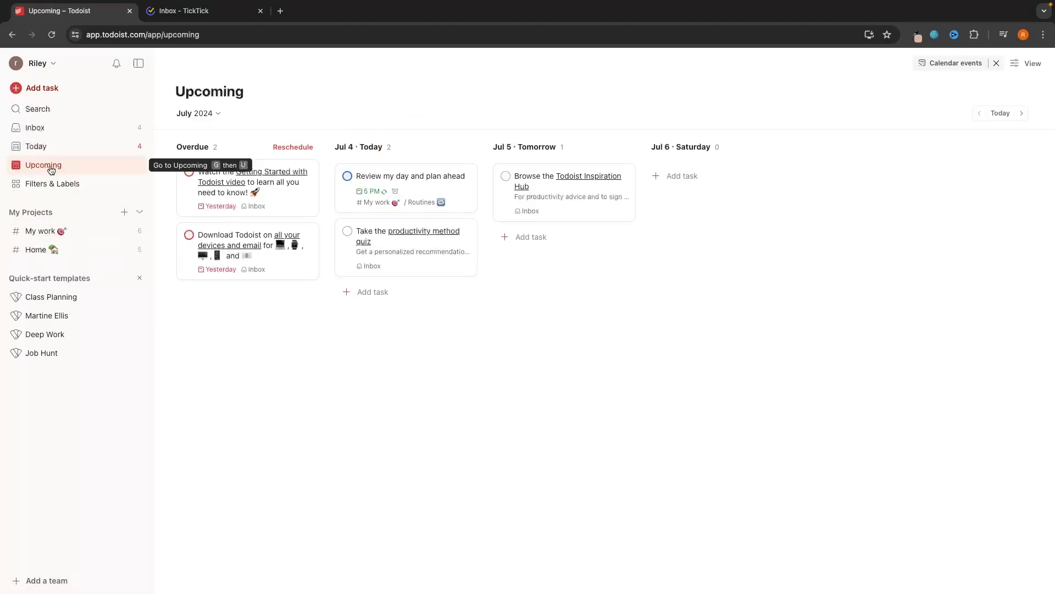
click(181, 11)
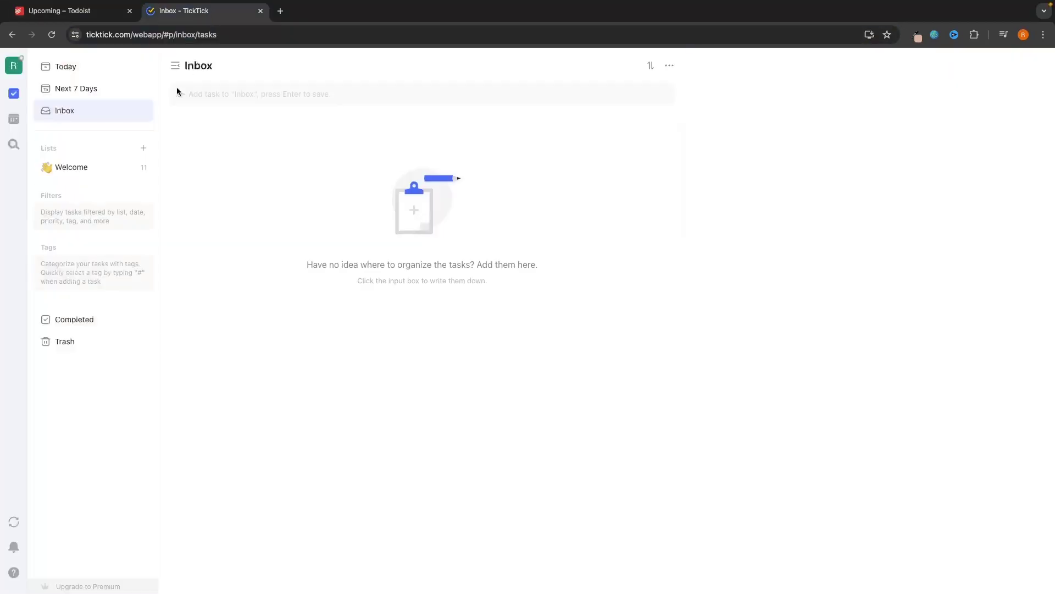
Step: Compare TickTick's Premium-only July 2024 calendar with Todoist's Upcoming board, ending on Todoist
click(13, 119)
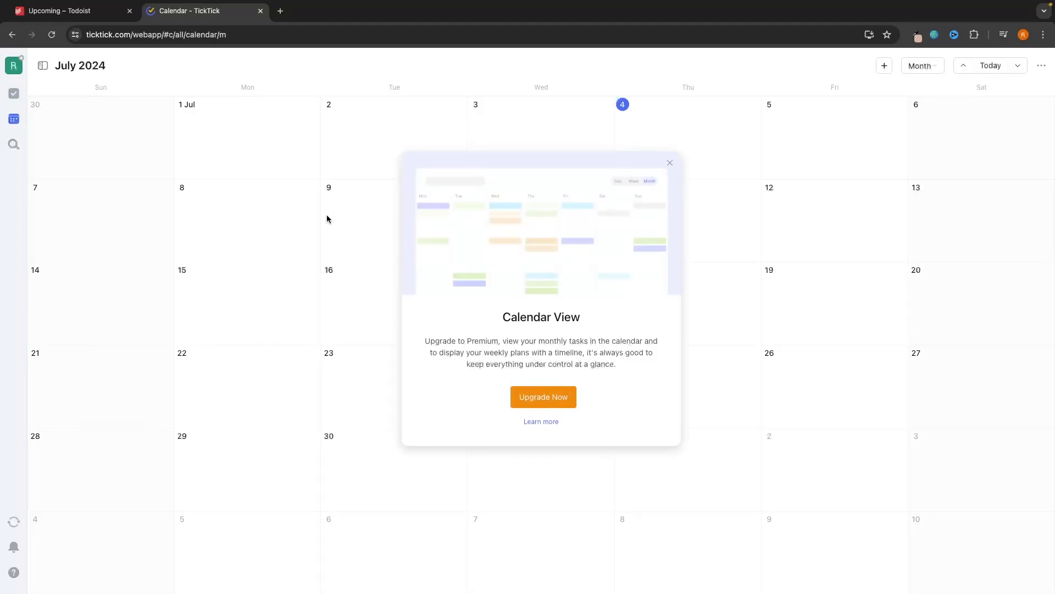
key(ctrl+shift+Tab)
click(218, 19)
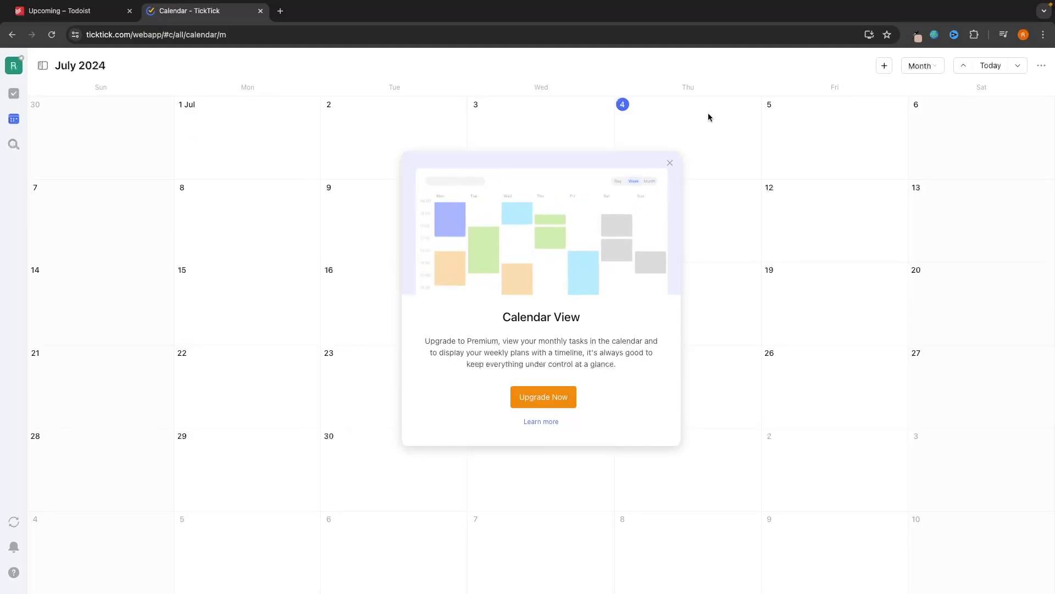
click(69, 11)
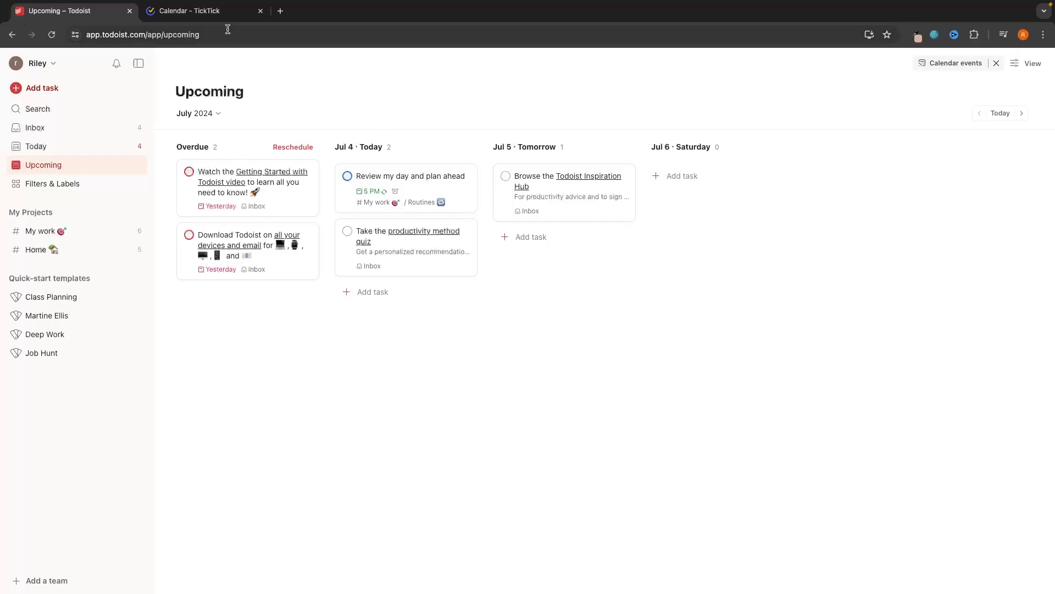
click(220, 11)
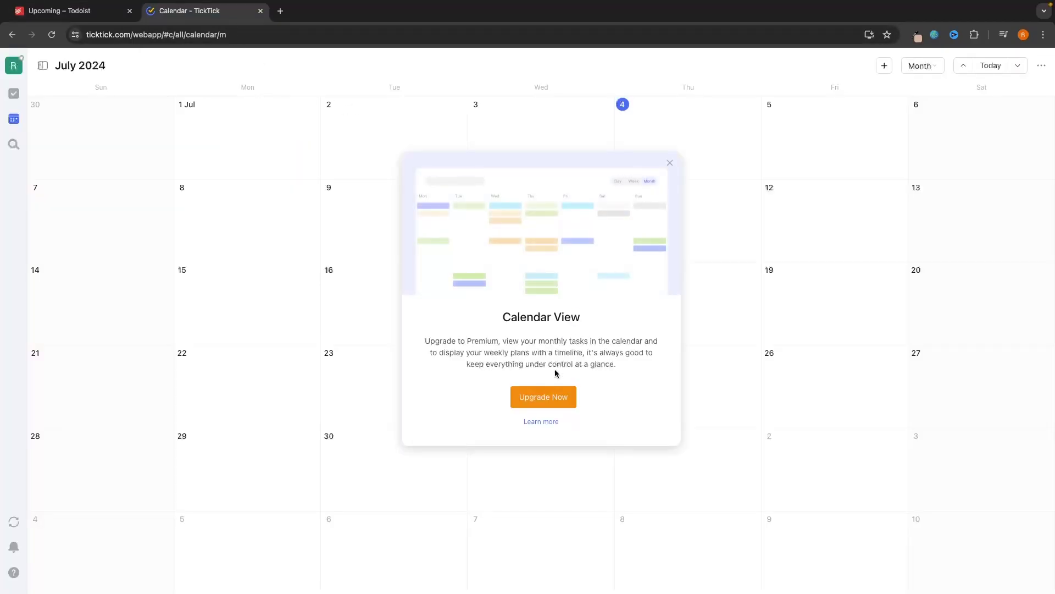
click(66, 11)
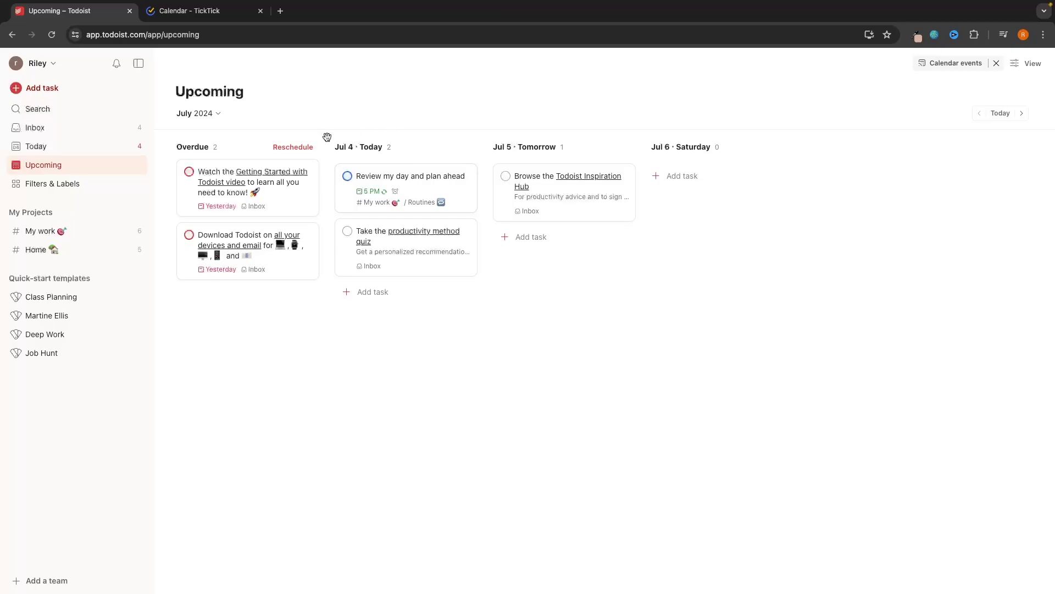
Step: Page Todoist's Upcoming board forward and back a week and show its View options
click(1021, 114)
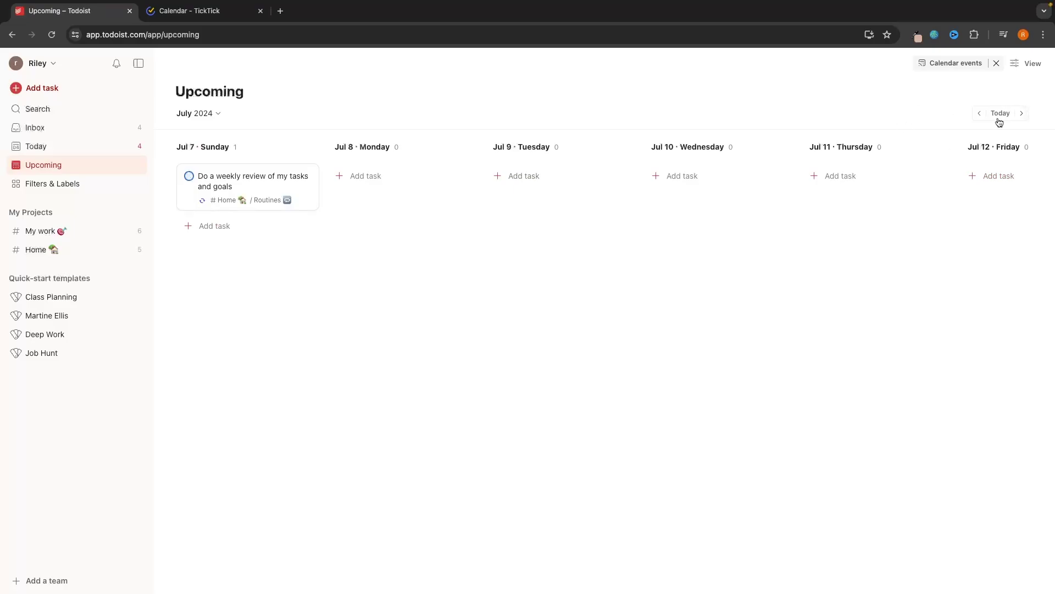
click(979, 113)
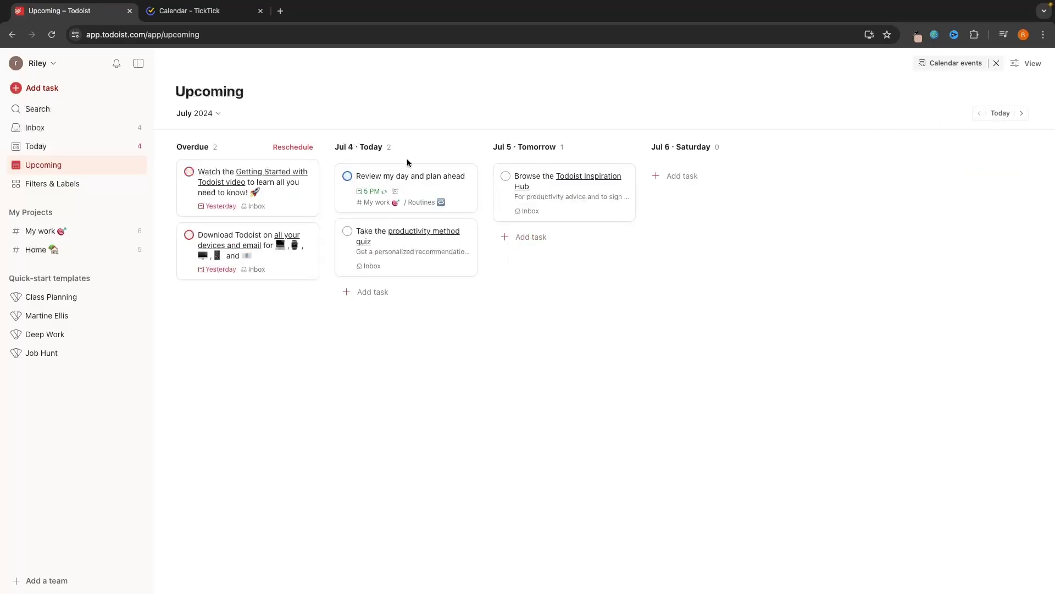
click(1018, 67)
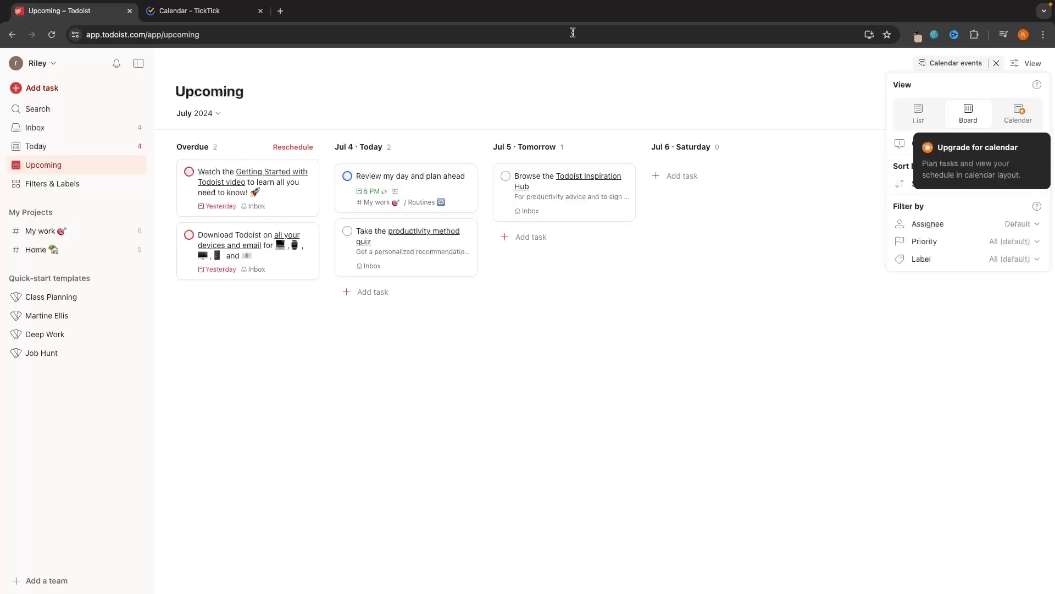
Step: Show the Inbox in both TickTick and Todoist, ending on TickTick's empty Inbox
click(218, 7)
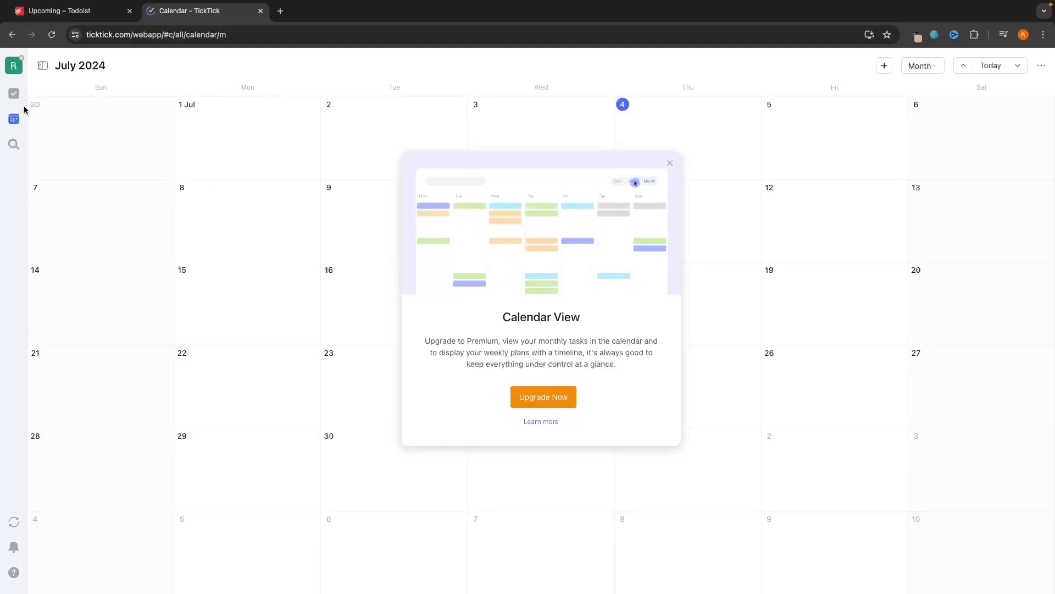
click(13, 94)
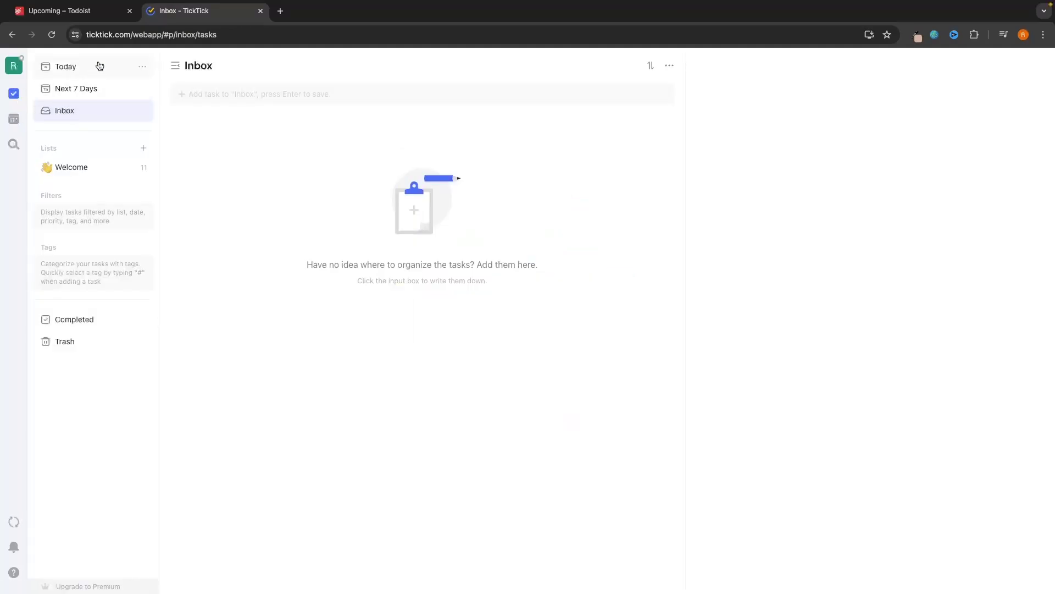
click(90, 11)
click(97, 132)
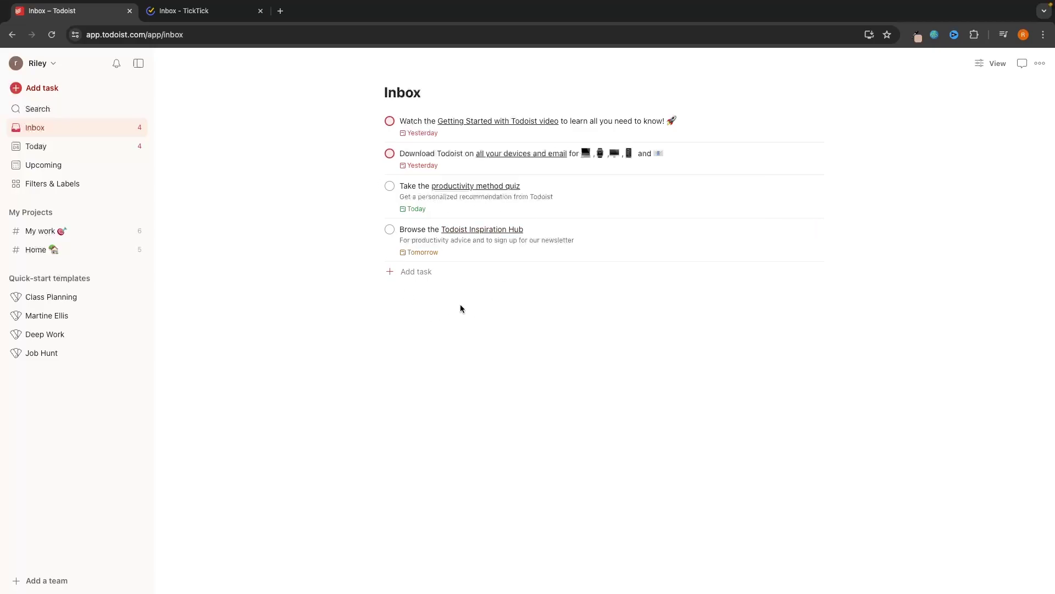
click(214, 11)
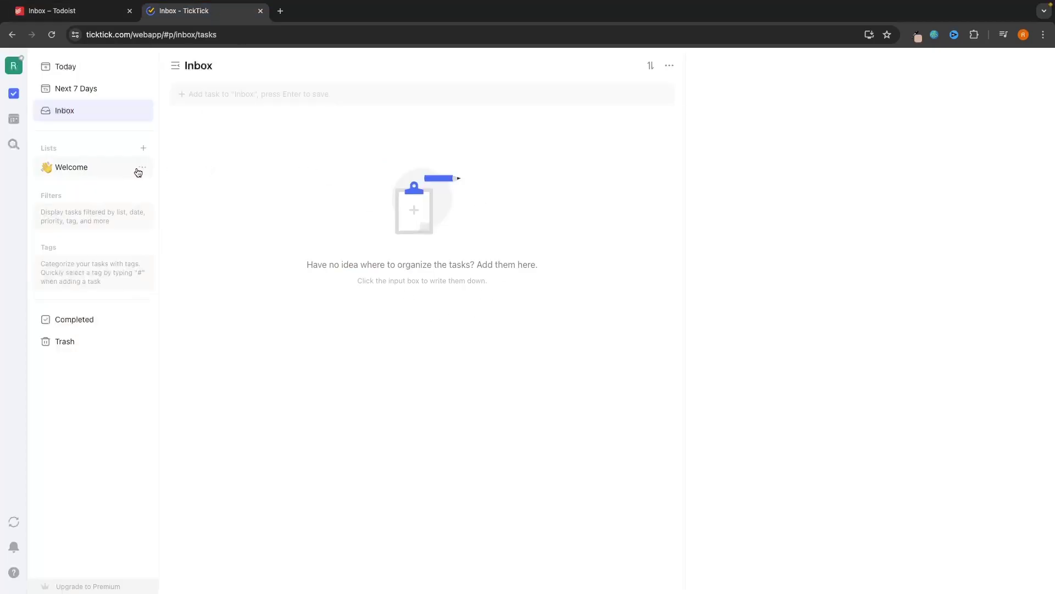
Step: Delete TickTick's Welcome list along with its tasks
click(140, 169)
click(172, 281)
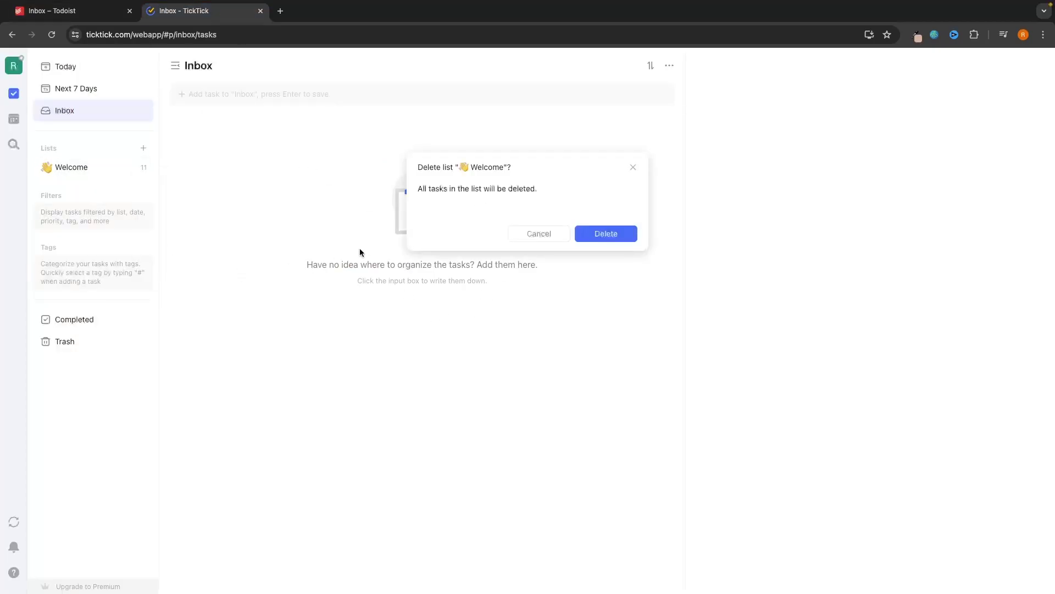
click(606, 233)
Step: Check the emptied Todoist Inbox and TickTick lists, ending on Todoist's Inbox
click(82, 12)
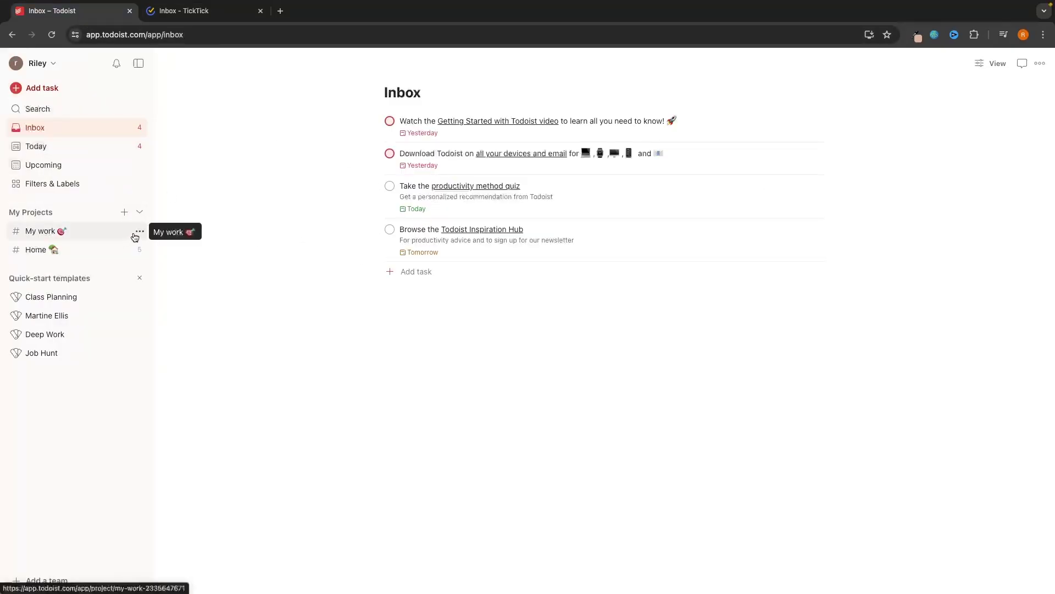
click(219, 11)
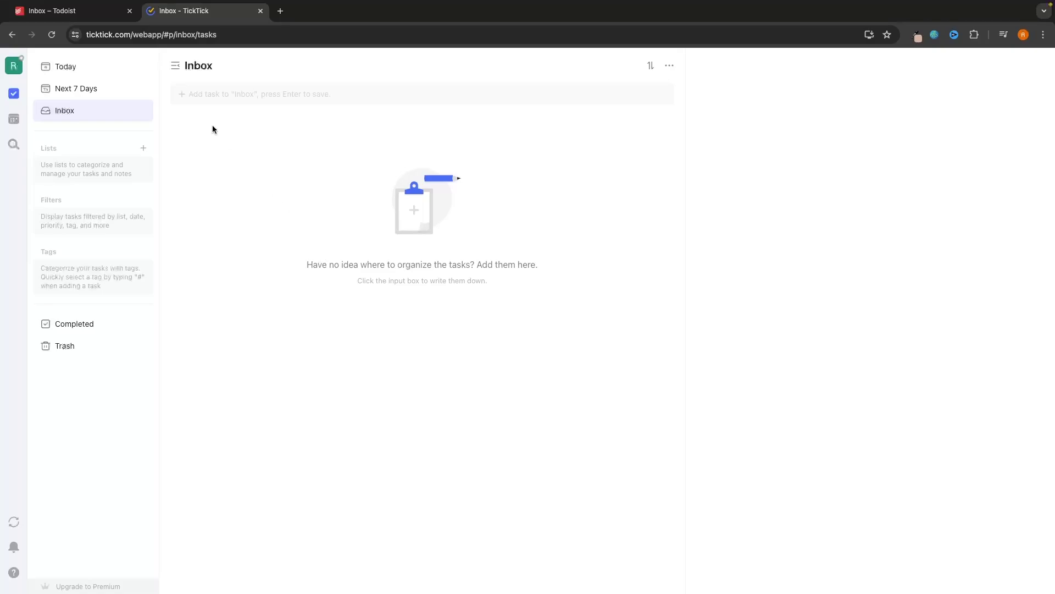
click(89, 11)
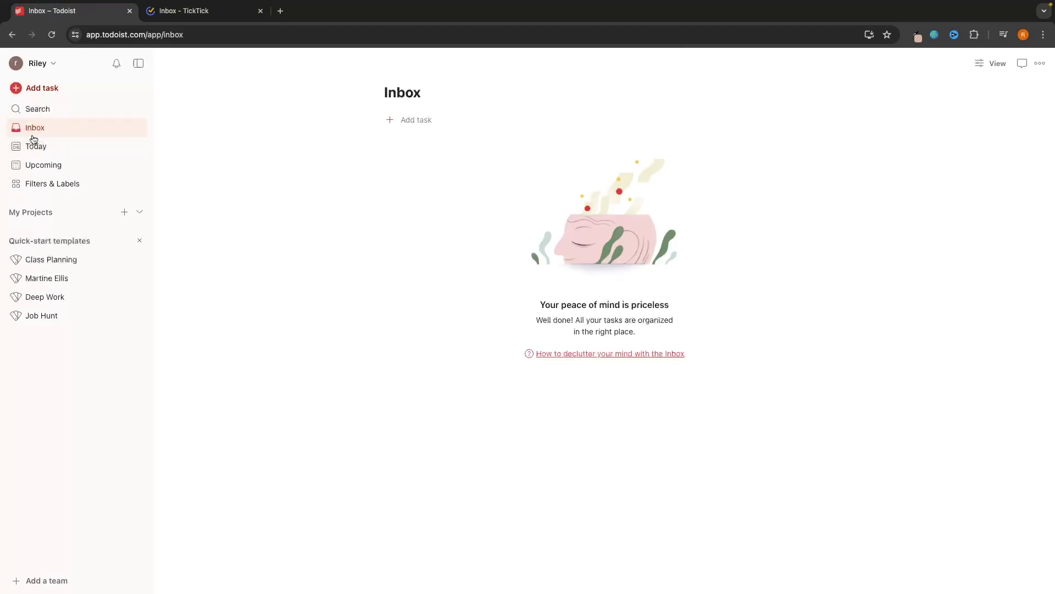
Step: Start a Todoist Inbox task named 'Todoist vs TikTick', then switch to TickTick's Inbox
click(391, 121)
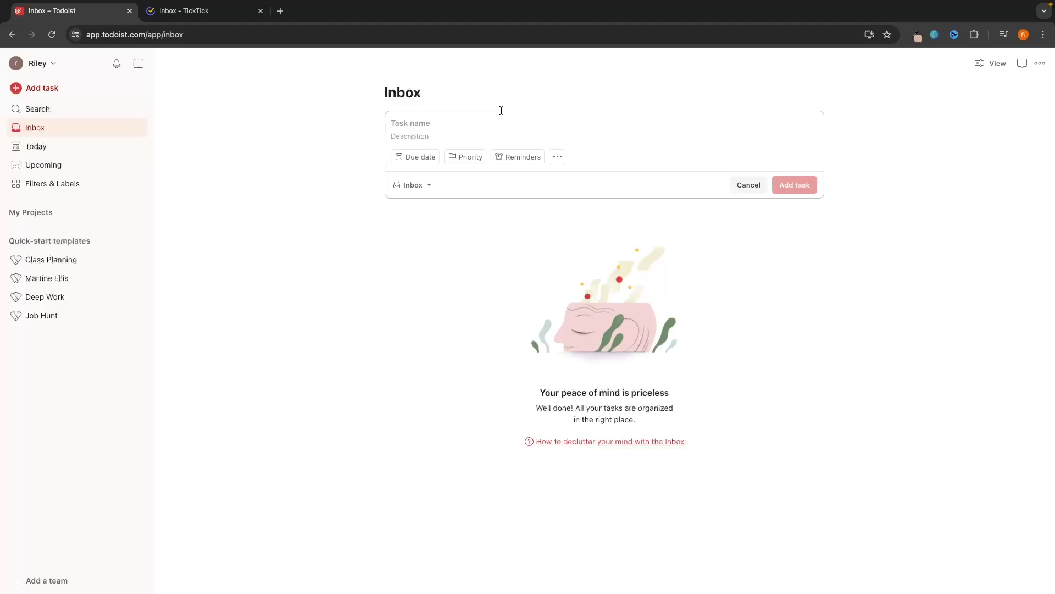
text(Todoi)
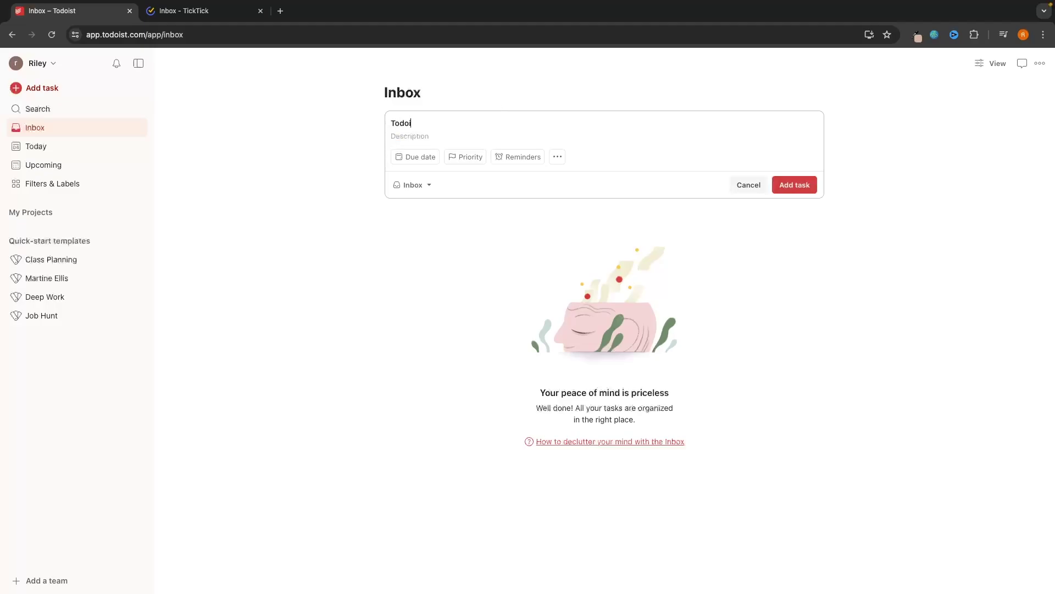
text(st vs TikTick)
click(227, 13)
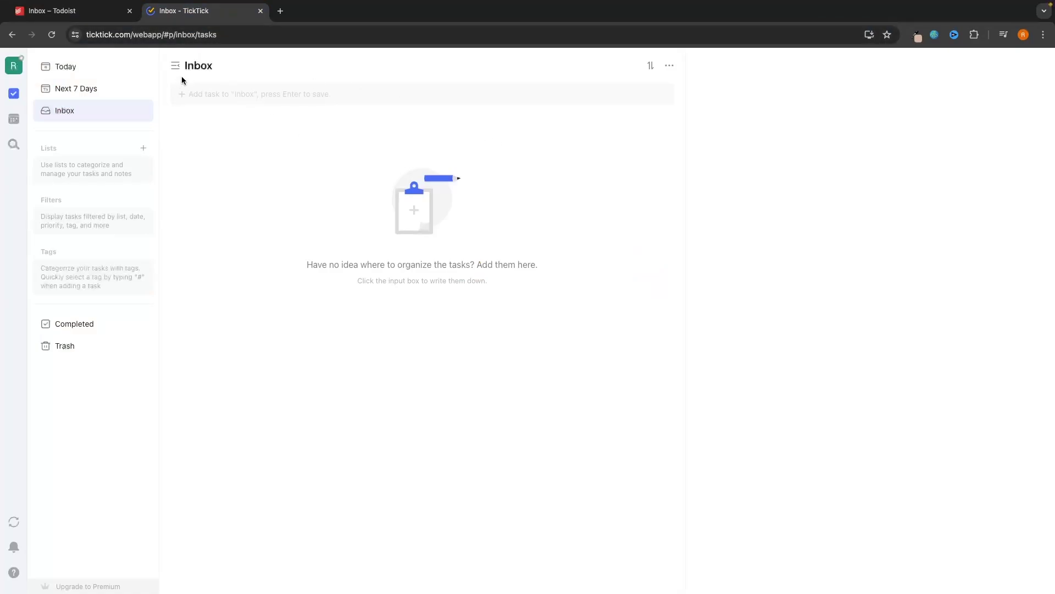
Step: Draft the TickTick Inbox task 'Todoist vs TikTik Tutorial' and mark it High priority
click(263, 88)
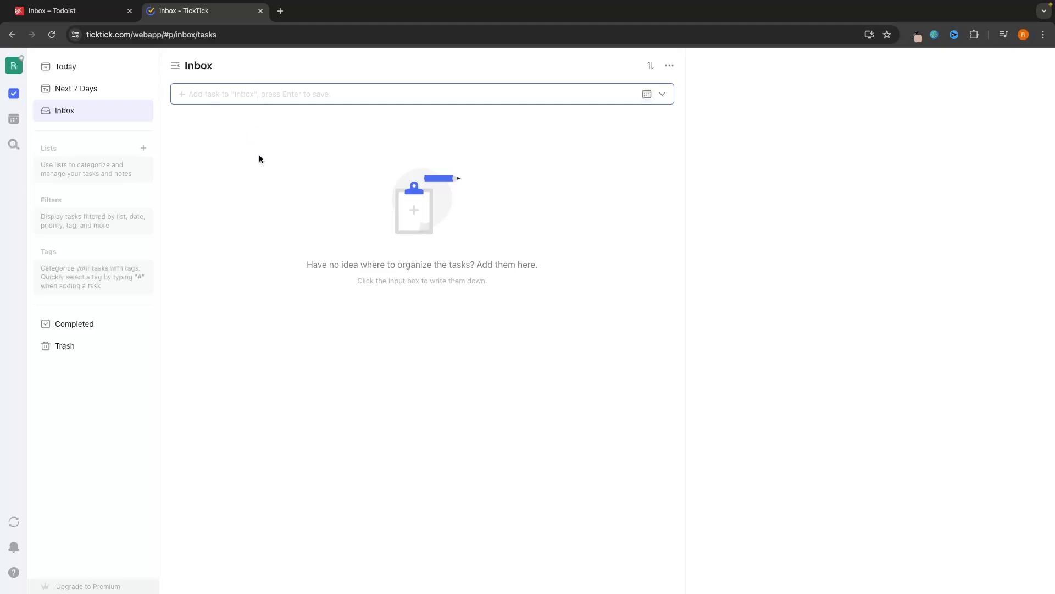
text(Todoist vs TikTik Tutorial)
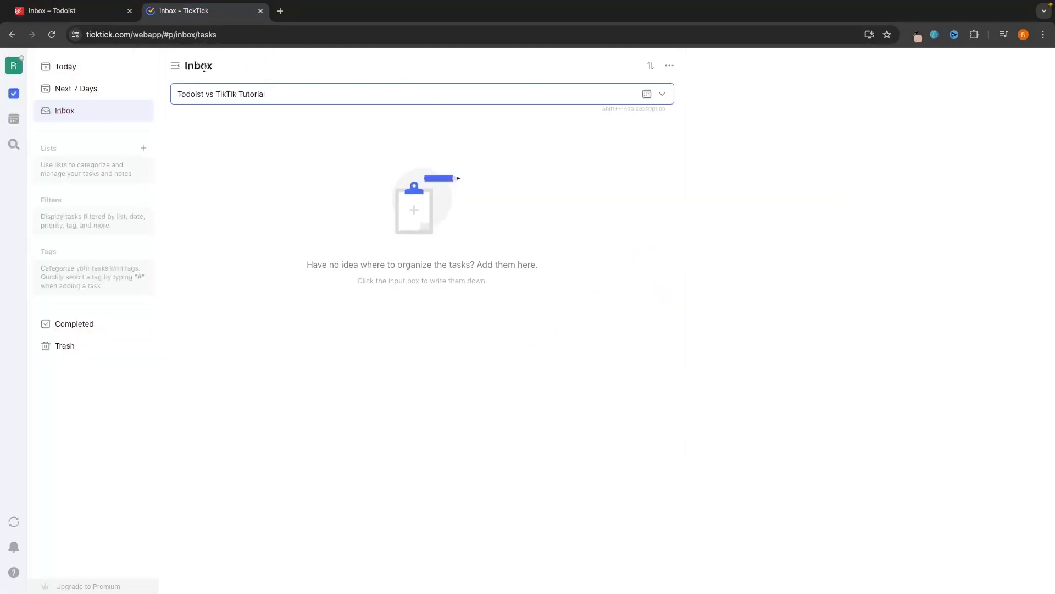
click(83, 11)
key(ctrl+Tab)
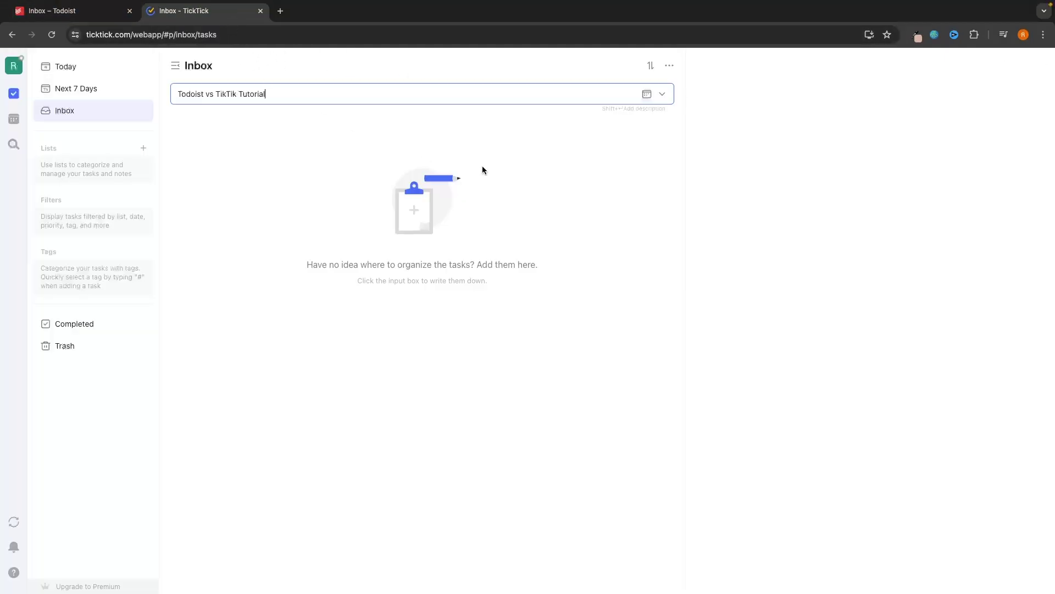
click(662, 96)
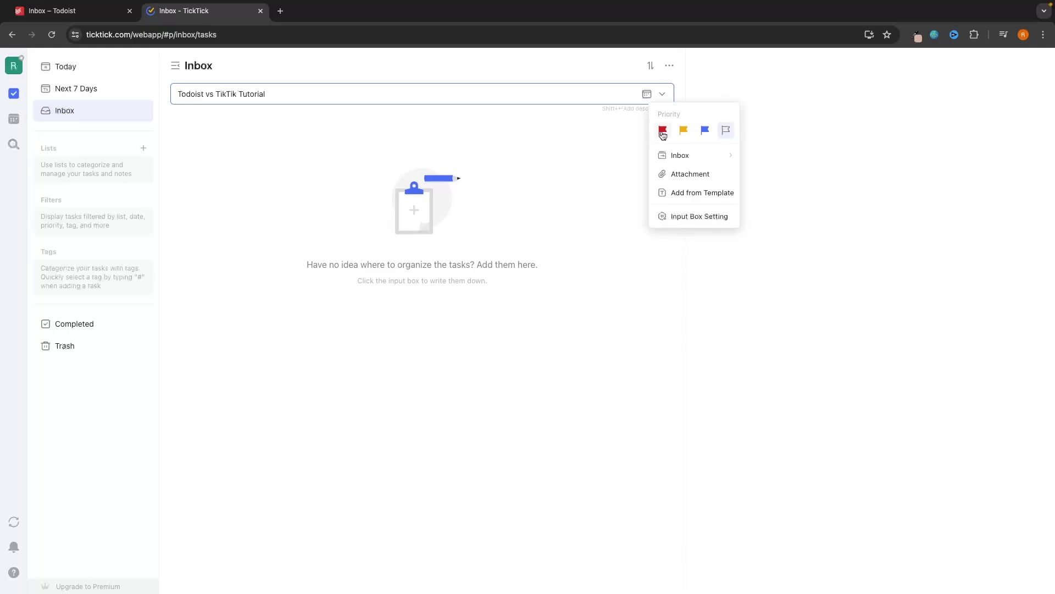
click(664, 133)
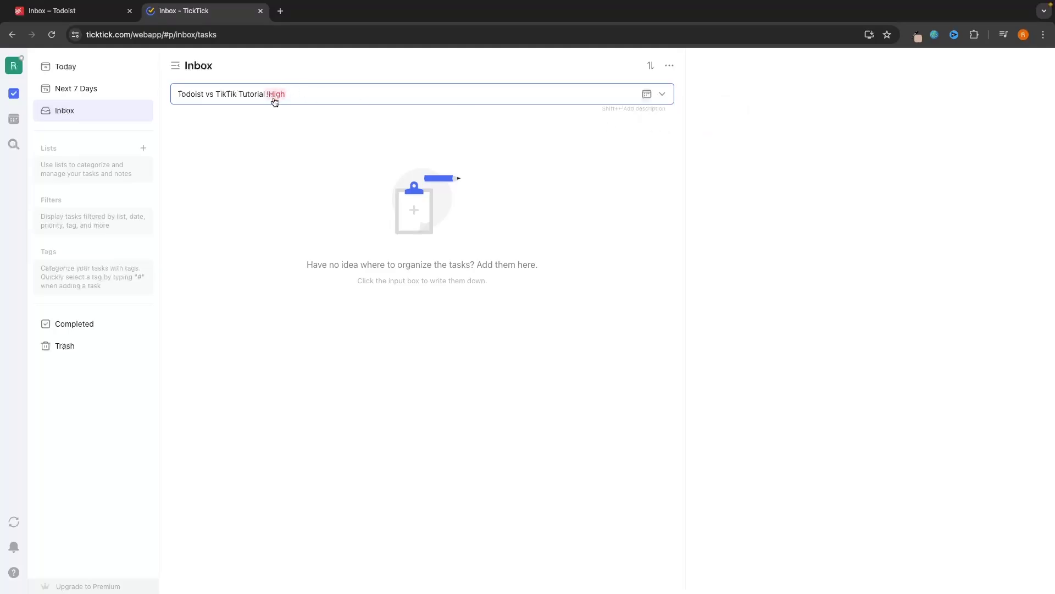
Step: Try attaching a file to the draft task, cancel, and bring up its due date picker
click(662, 93)
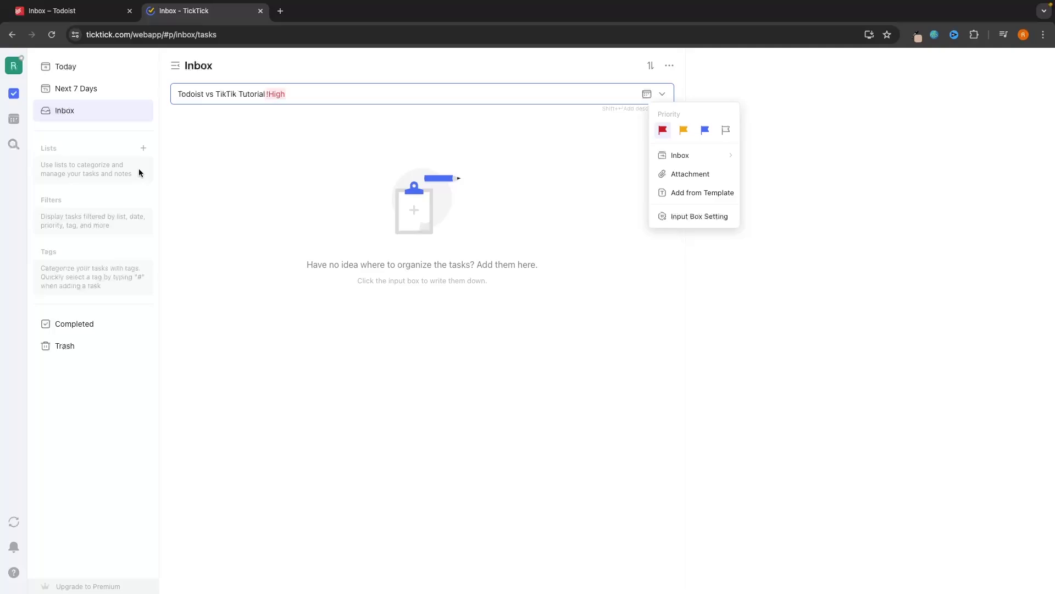
mouse_move(728, 158)
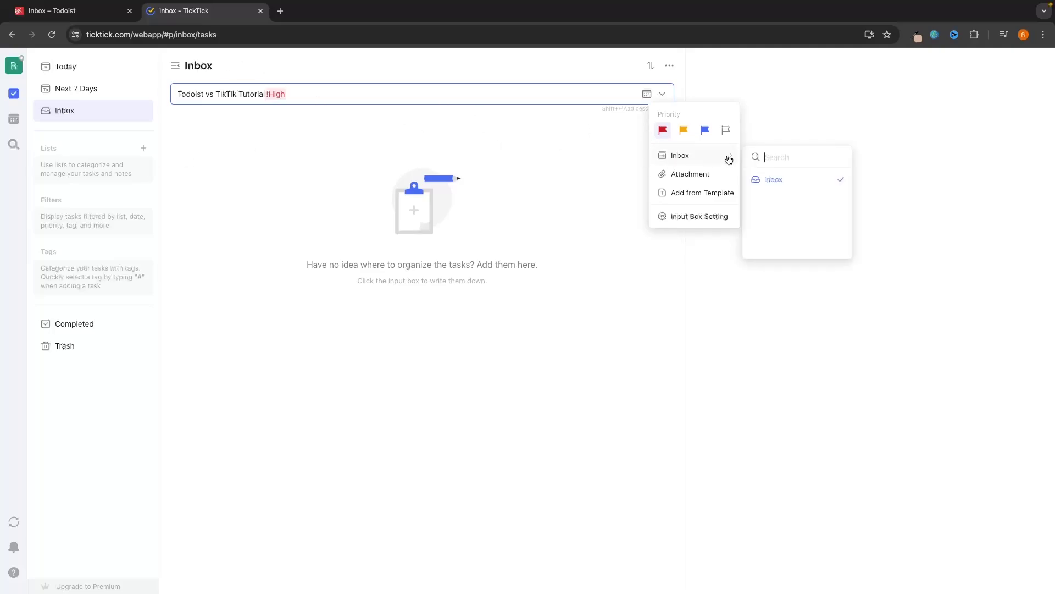
click(693, 174)
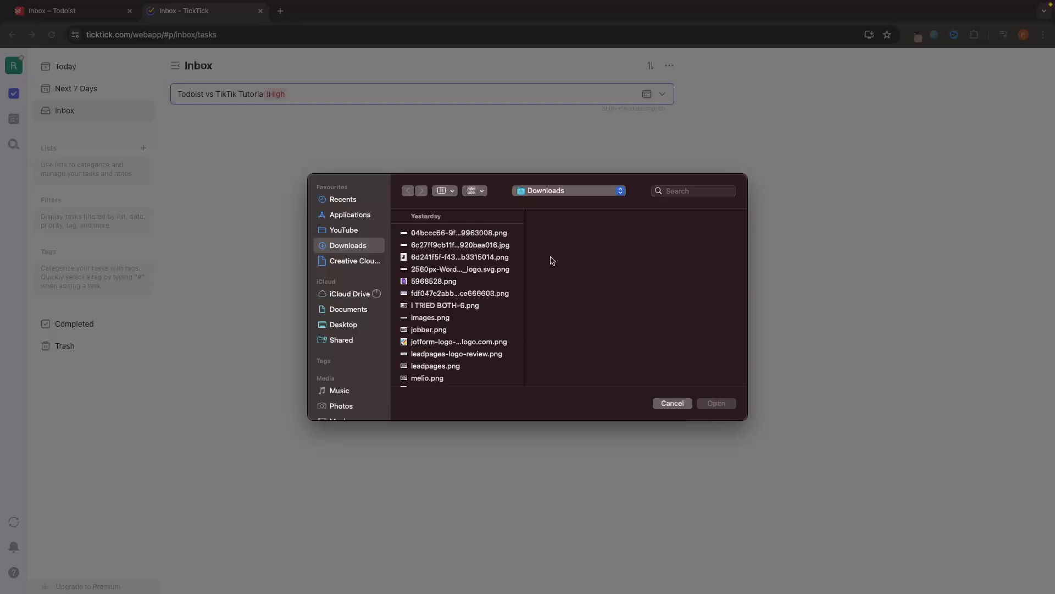
click(675, 404)
click(662, 94)
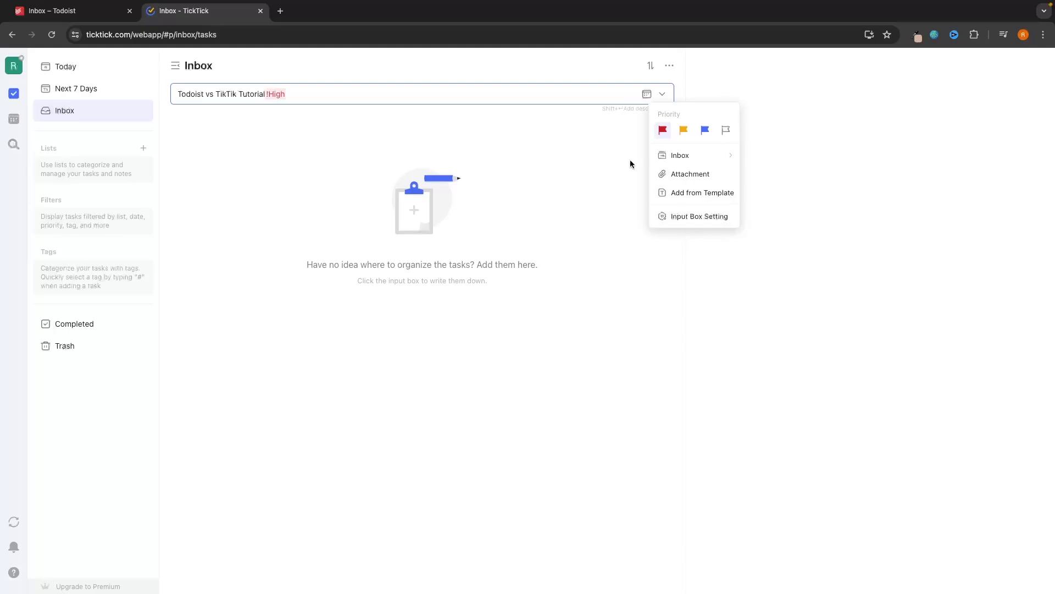
click(647, 94)
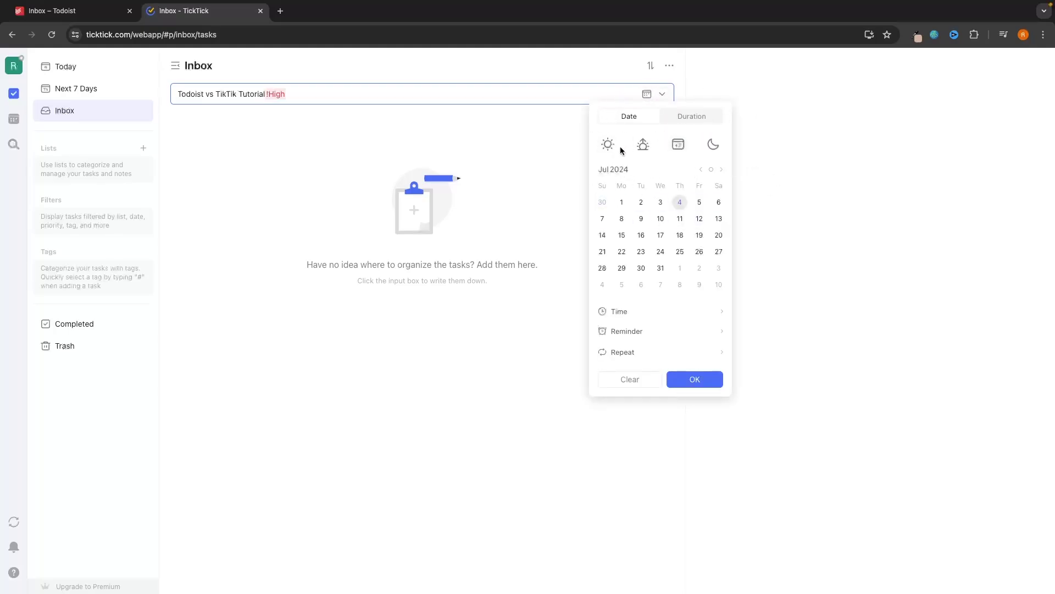
Step: Set the TickTick task's due date to today at 10:00 without a repeat, and save it
click(681, 204)
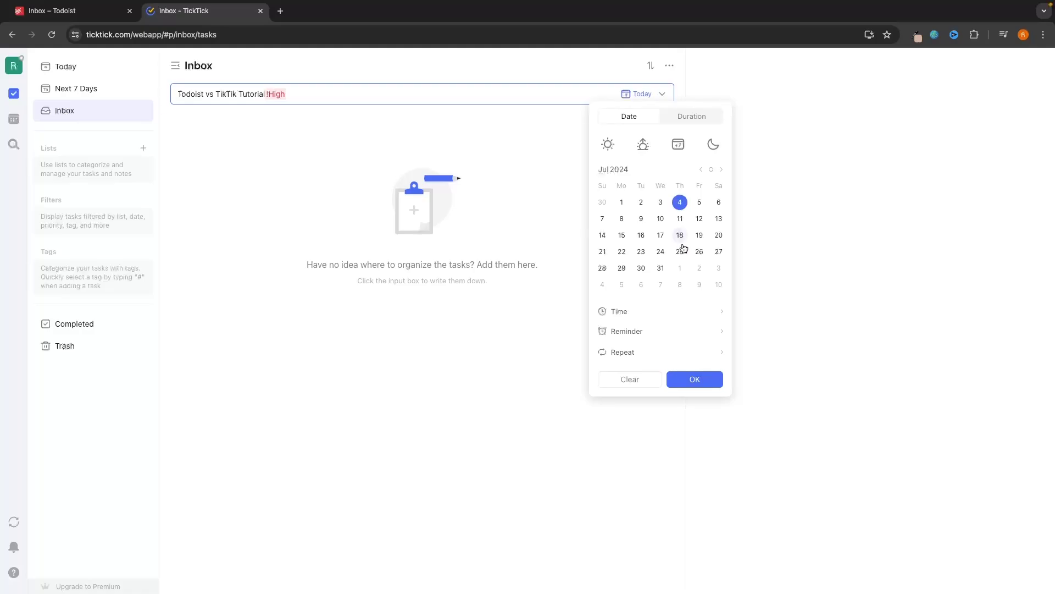
click(641, 316)
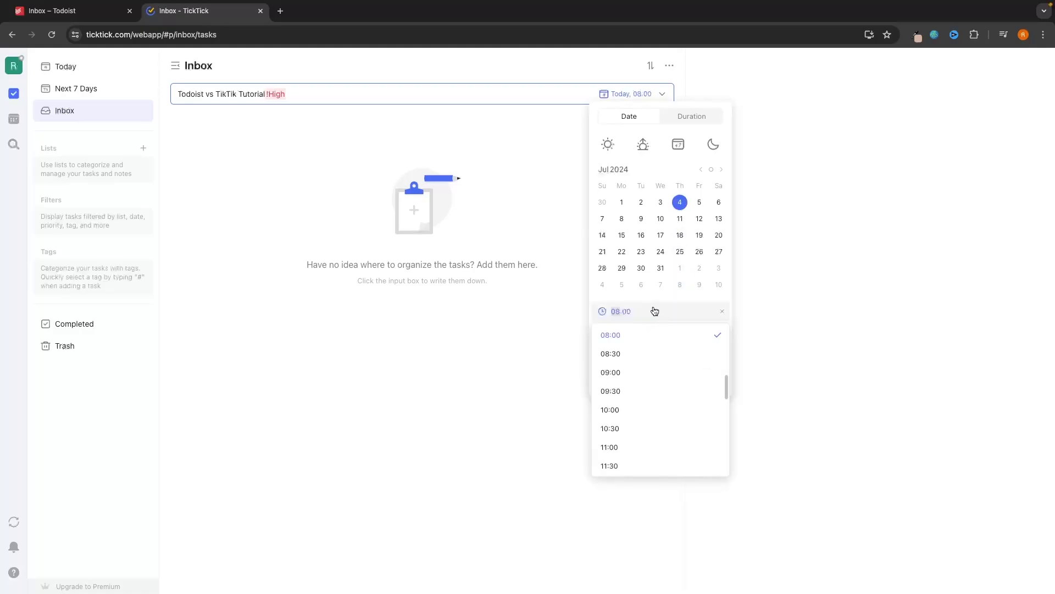
click(632, 408)
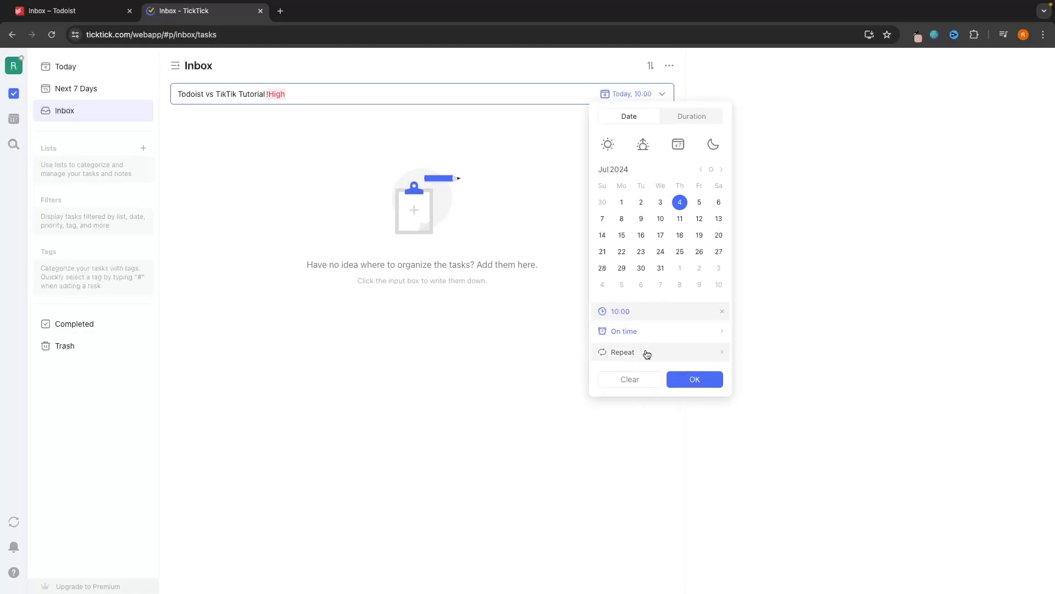
click(693, 357)
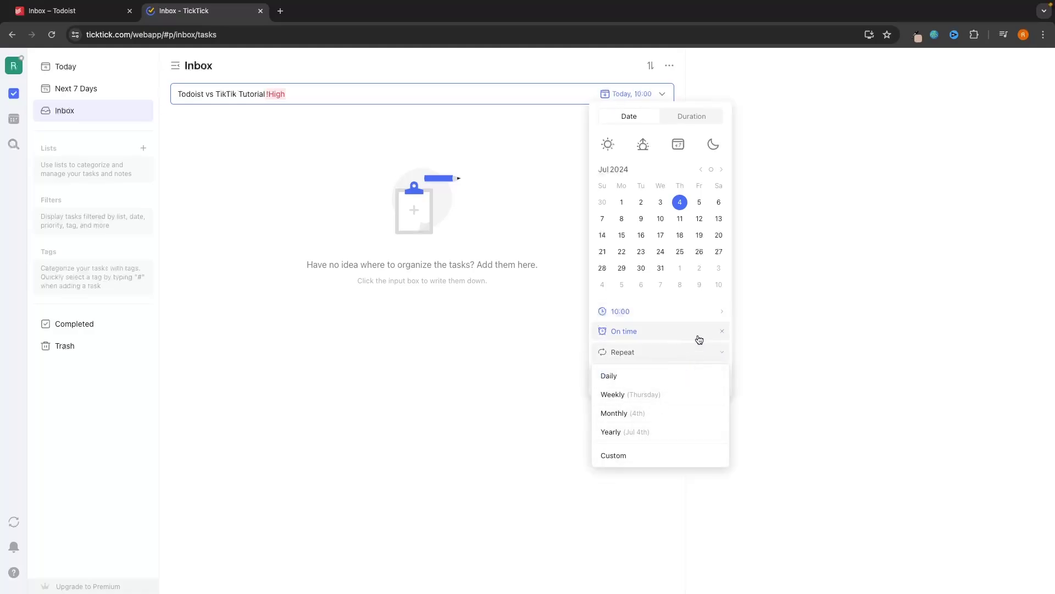
click(666, 298)
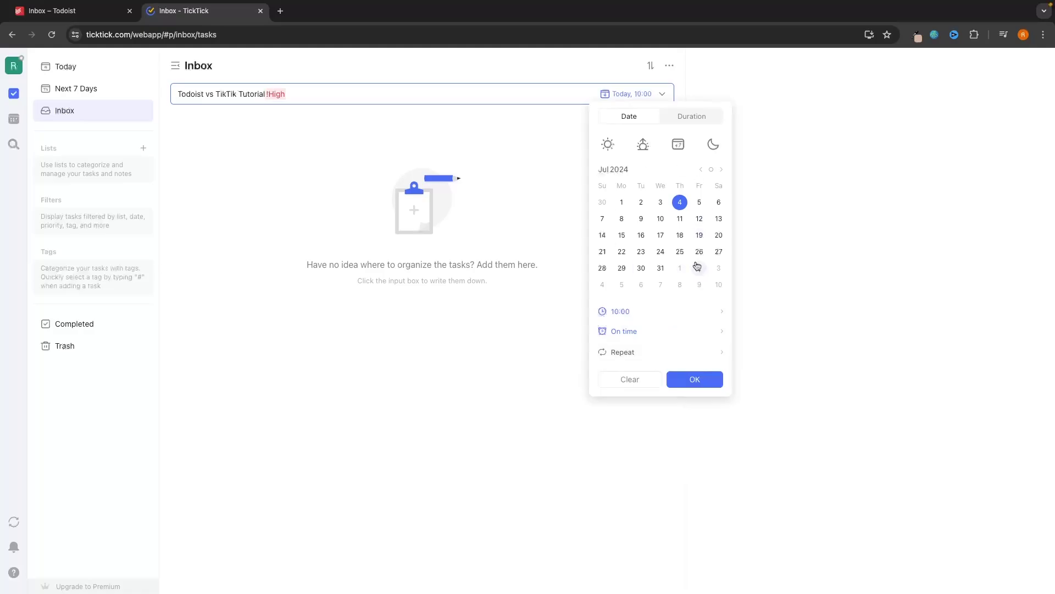
click(698, 379)
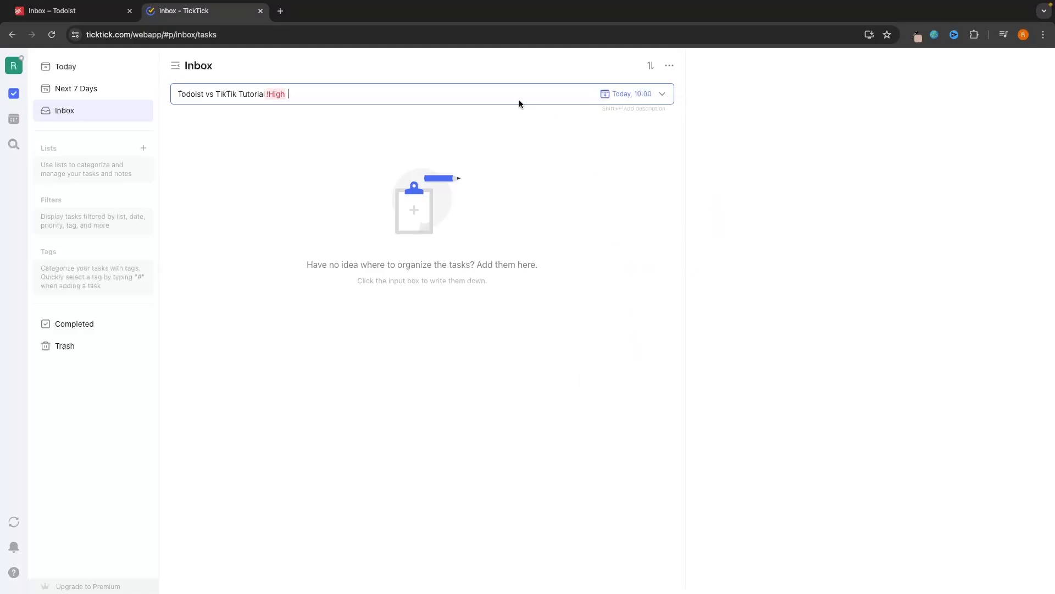
key(Return)
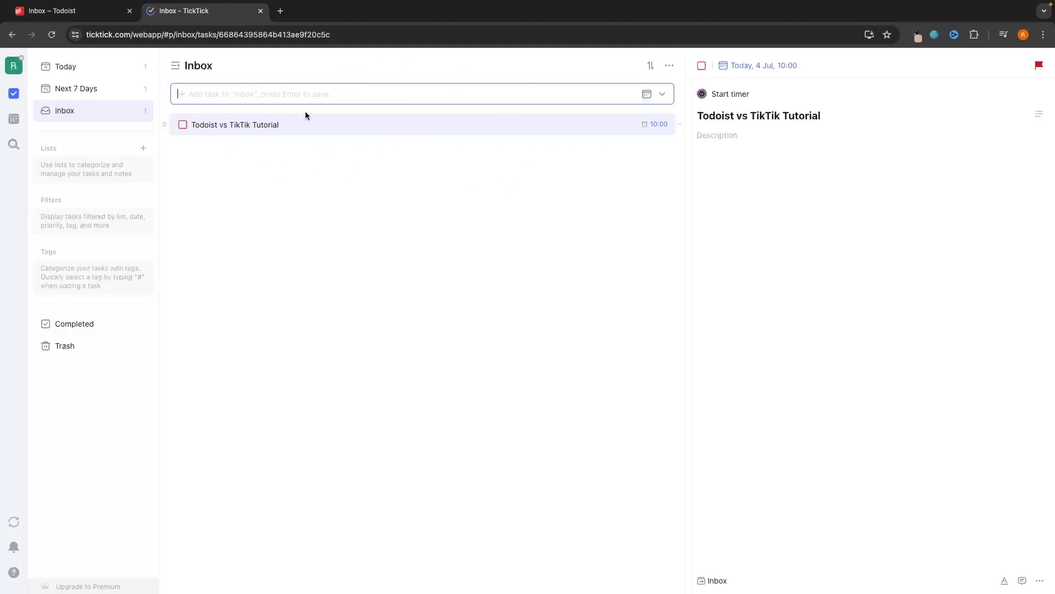
Step: Type a placeholder description into the TickTick task's Description field
key(ctrl+shift+Tab)
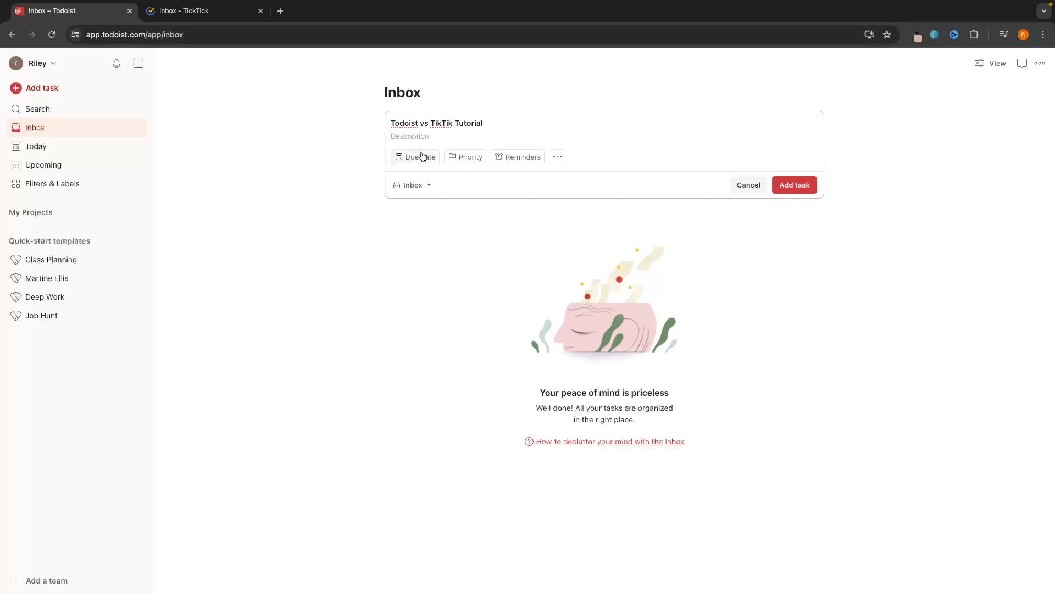
key(ctrl+Tab)
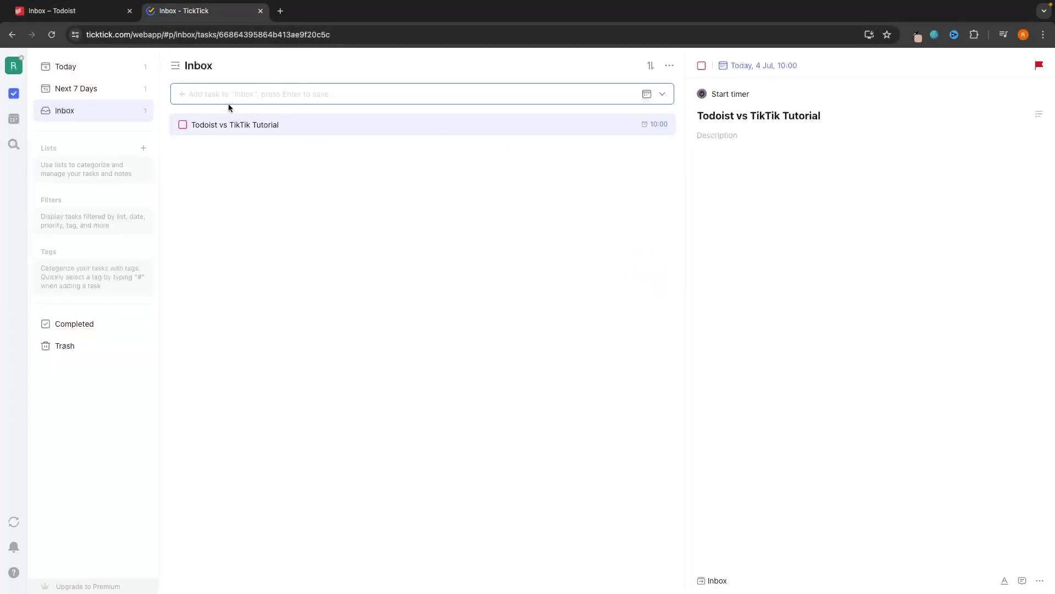
click(723, 137)
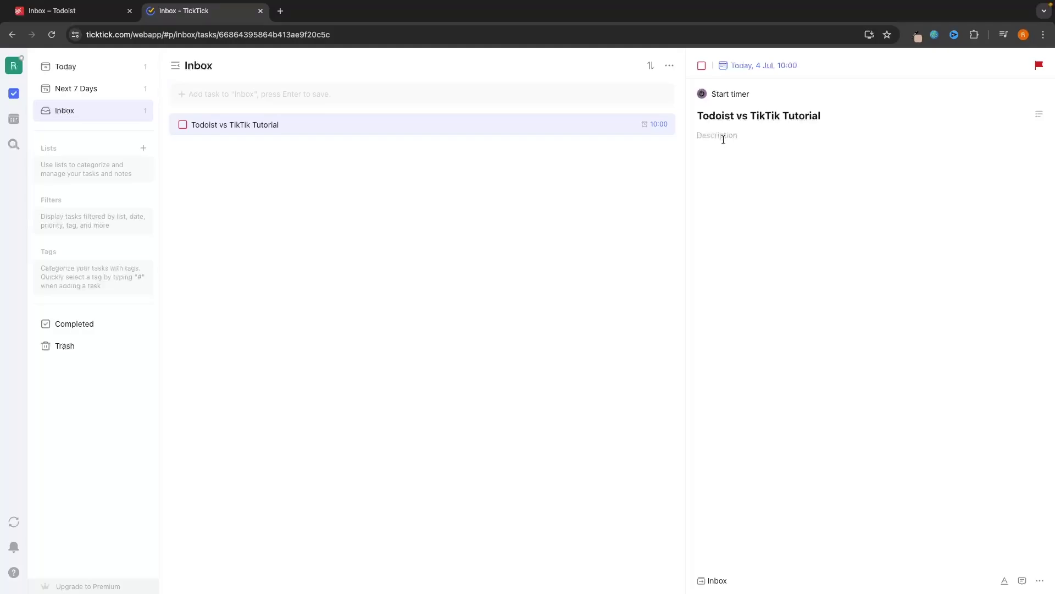
text(jngekjnghrkj)
Step: Paste 'Record, edit and upload Todoist vs Tiktik' as the Todoist draft's description and select it
click(83, 12)
click(429, 140)
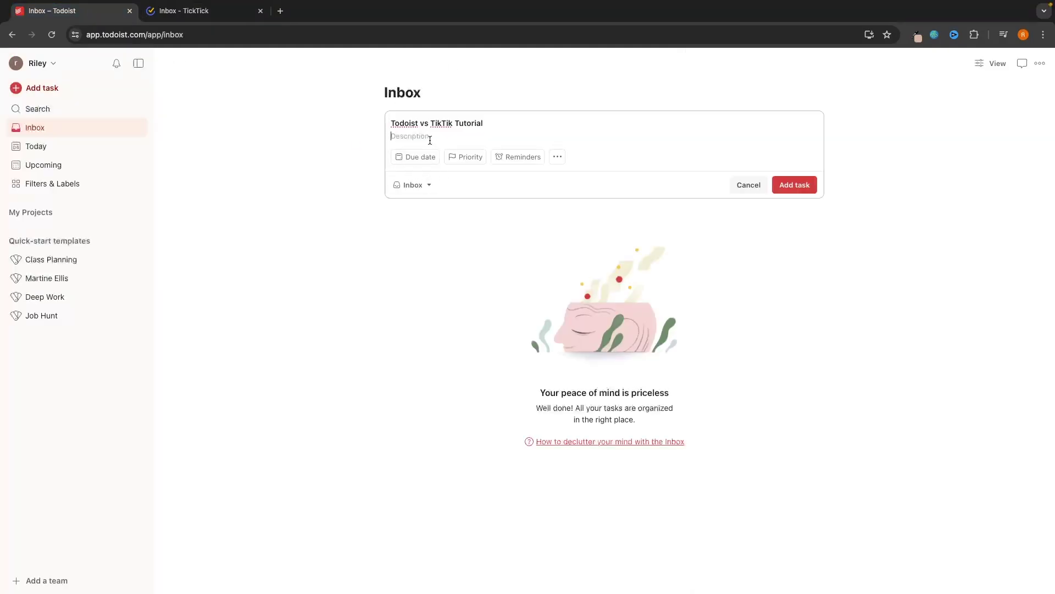
text(Record, edit and upload Todoist vs Tiktik)
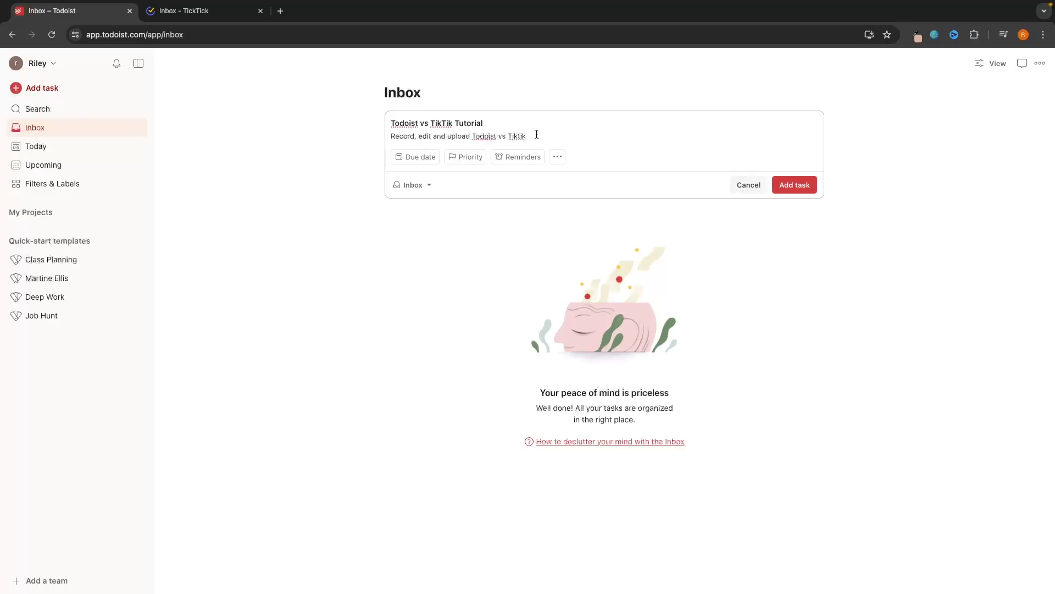
drag(537, 134, 376, 137)
key(super+c)
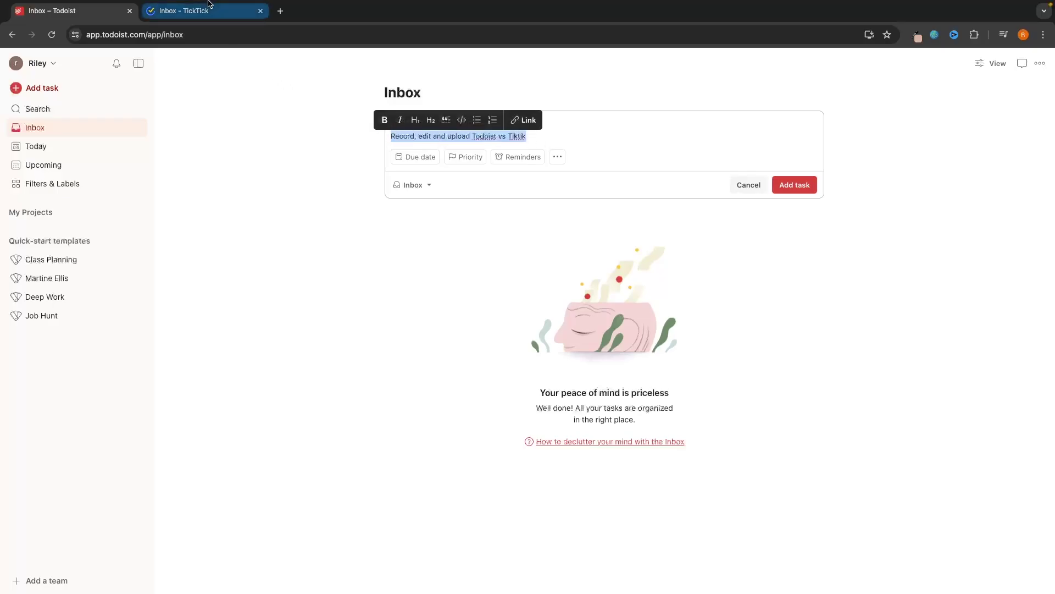
Step: Replace the TickTick placeholder description with the copied 'Record, edit and upload Todoist vs Tiktik'
click(209, 9)
key(super+v)
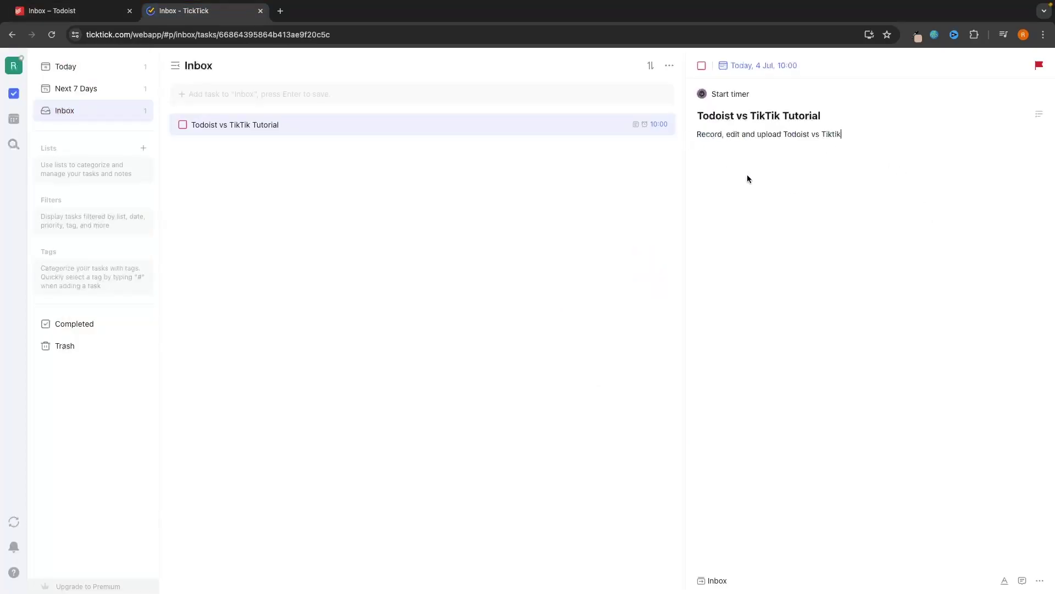
click(106, 7)
click(570, 140)
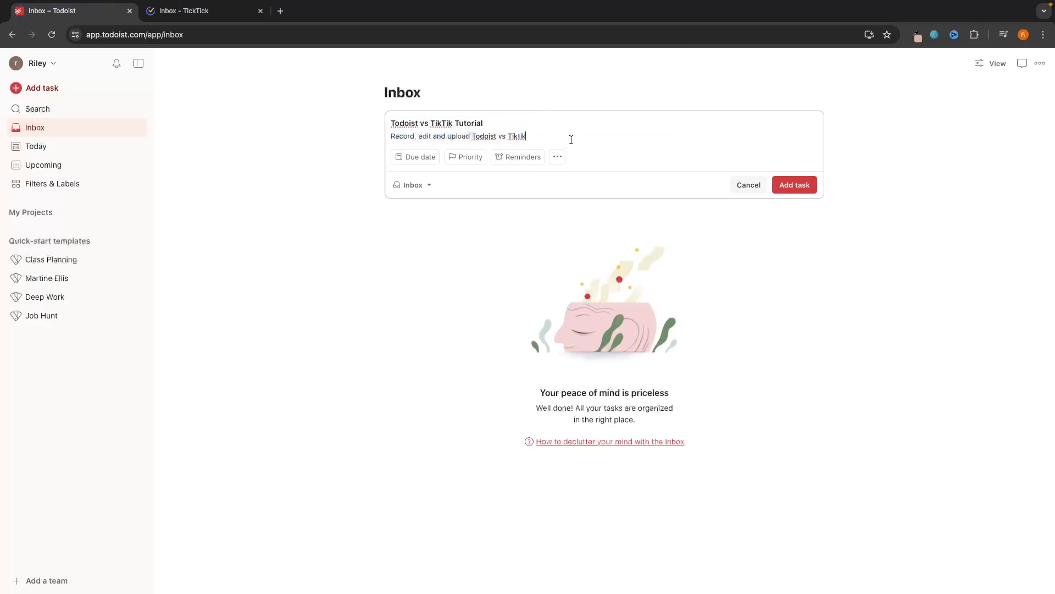
click(407, 157)
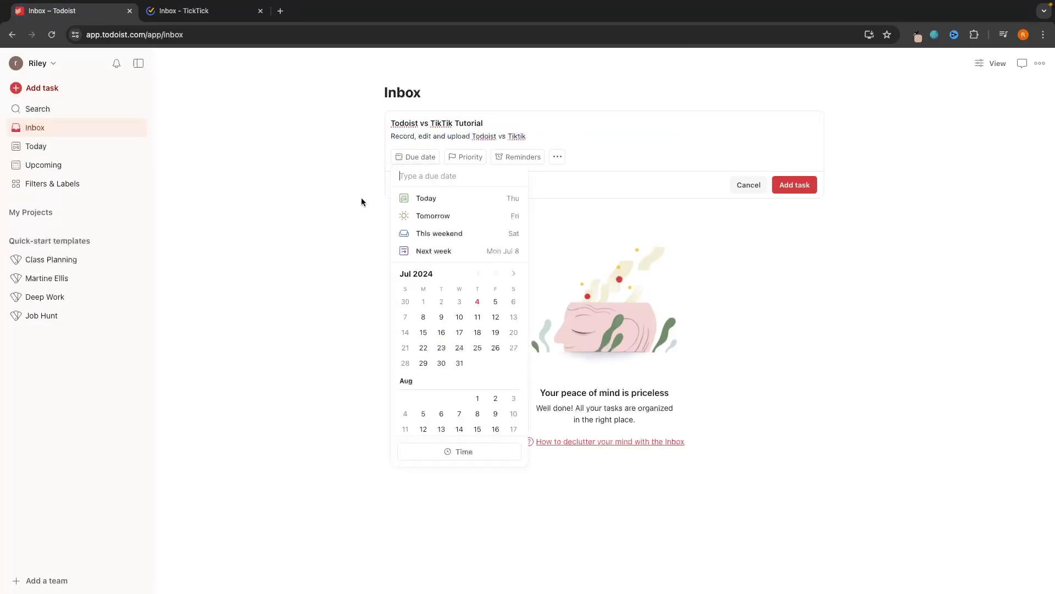
Step: Set the Todoist draft's due date to Jul 4 at 10:00 AM
click(478, 303)
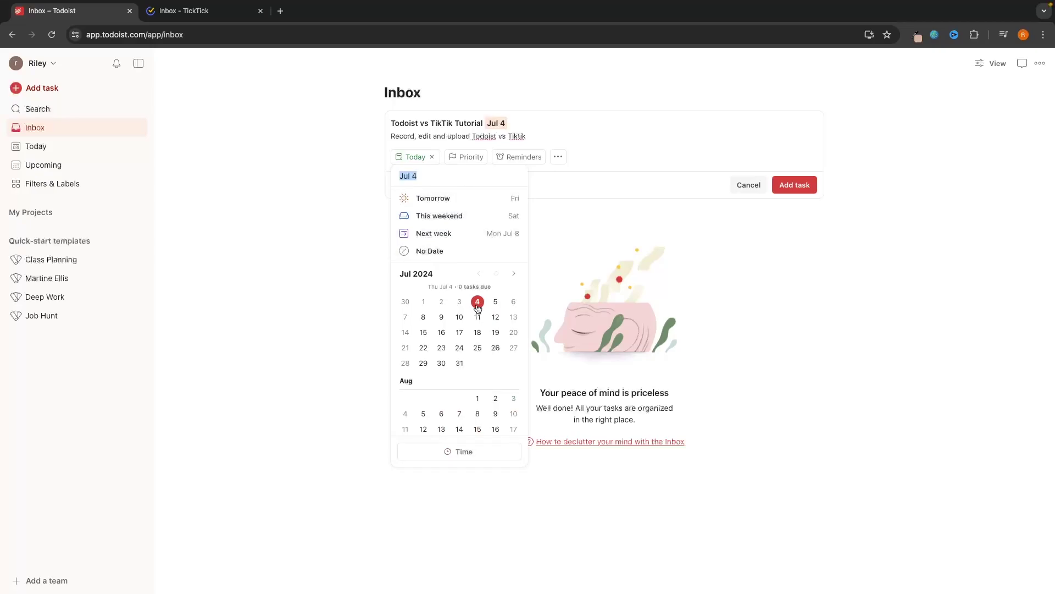
click(458, 452)
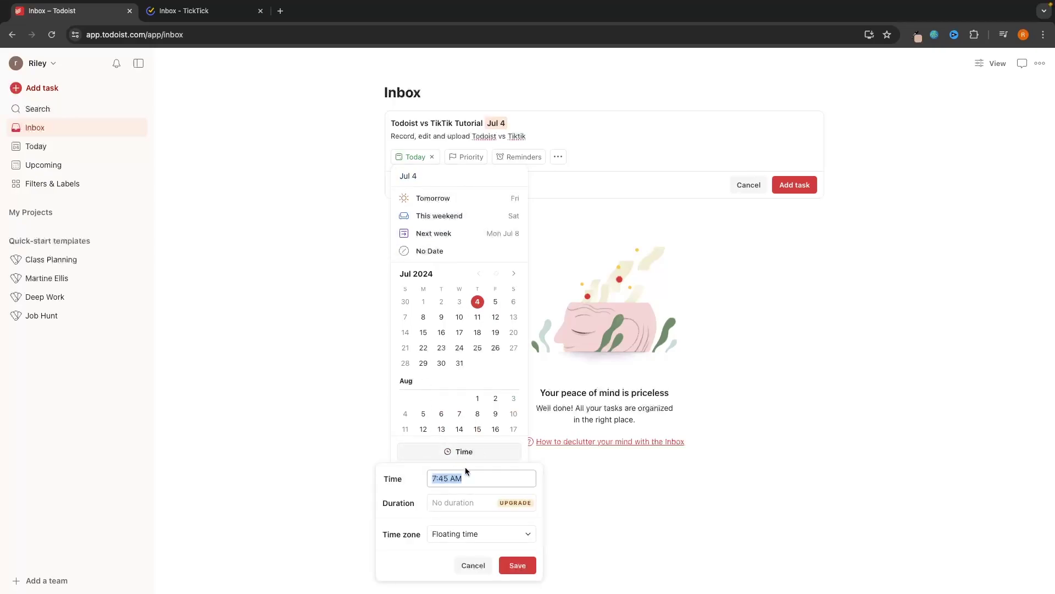
text(10)
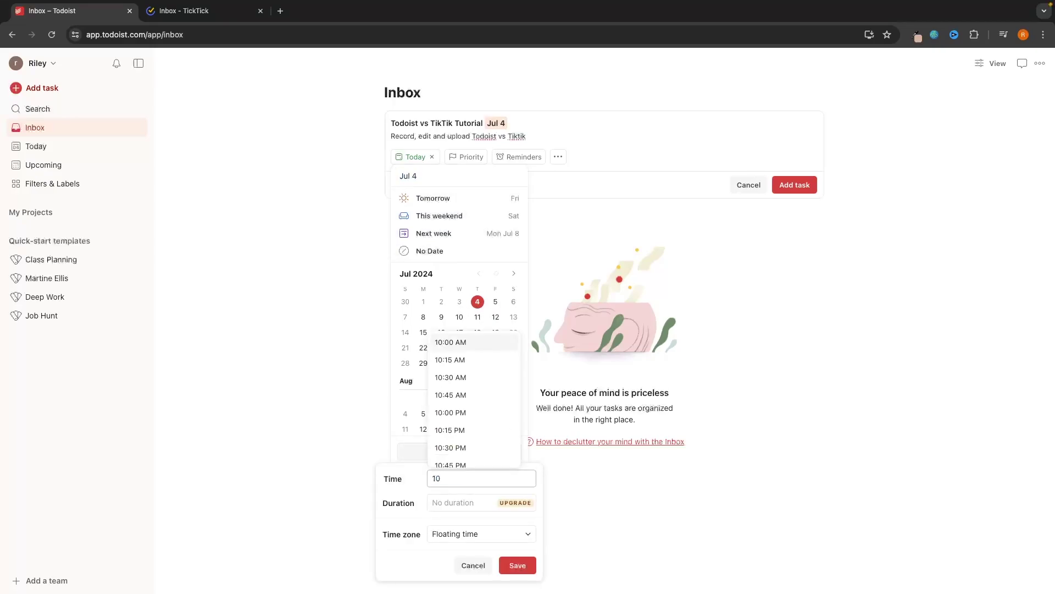
text(:00)
click(515, 562)
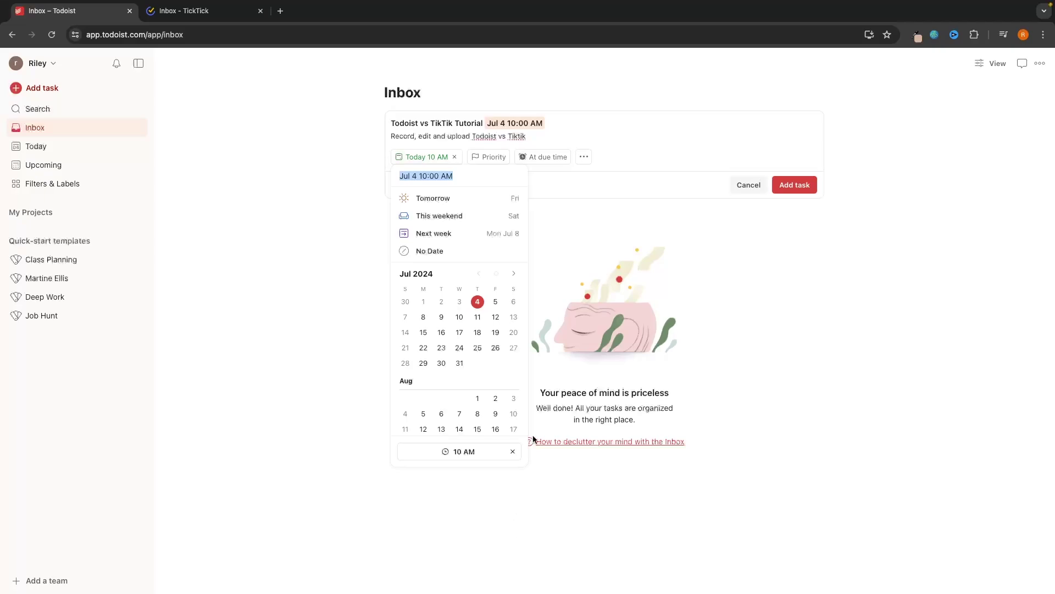
click(424, 159)
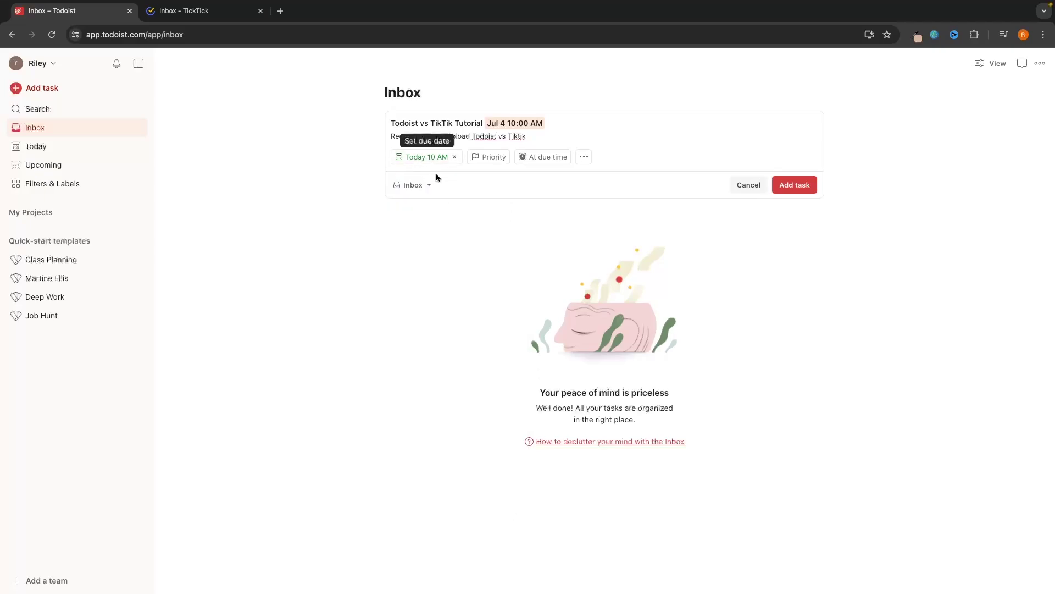
Step: Set the Todoist draft's priority to Priority 1
click(484, 162)
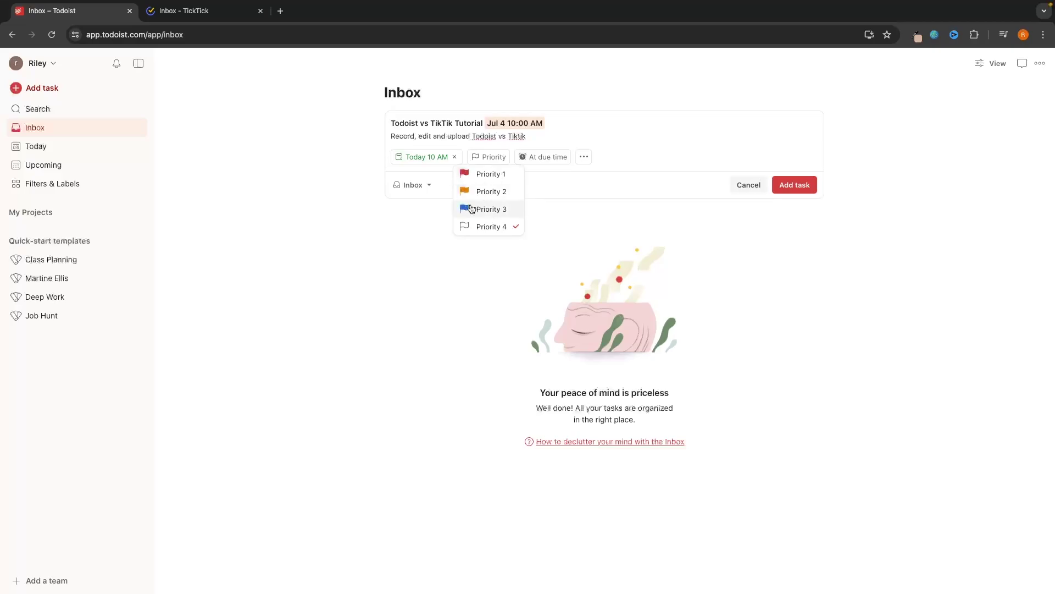
click(486, 174)
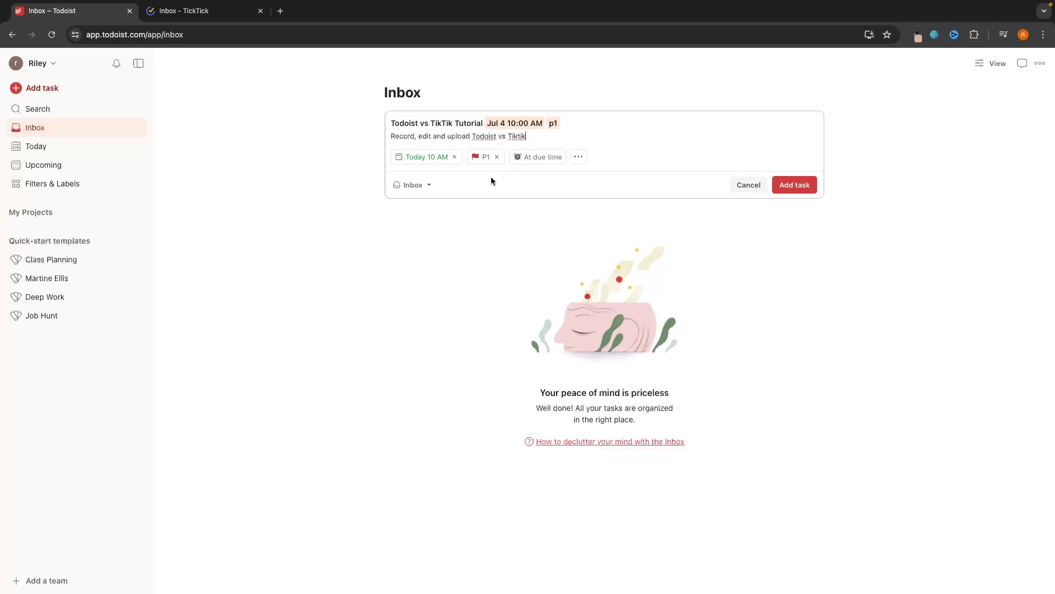
click(541, 158)
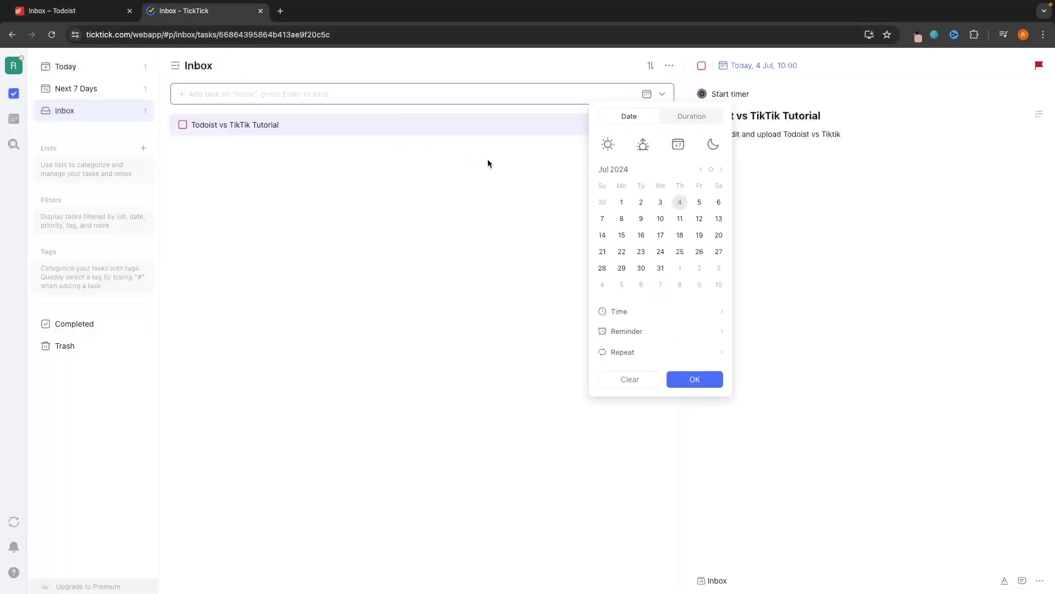
Step: Start a throwaway 'eg' draft in TickTick's Add task field and expand its extra options
click(572, 96)
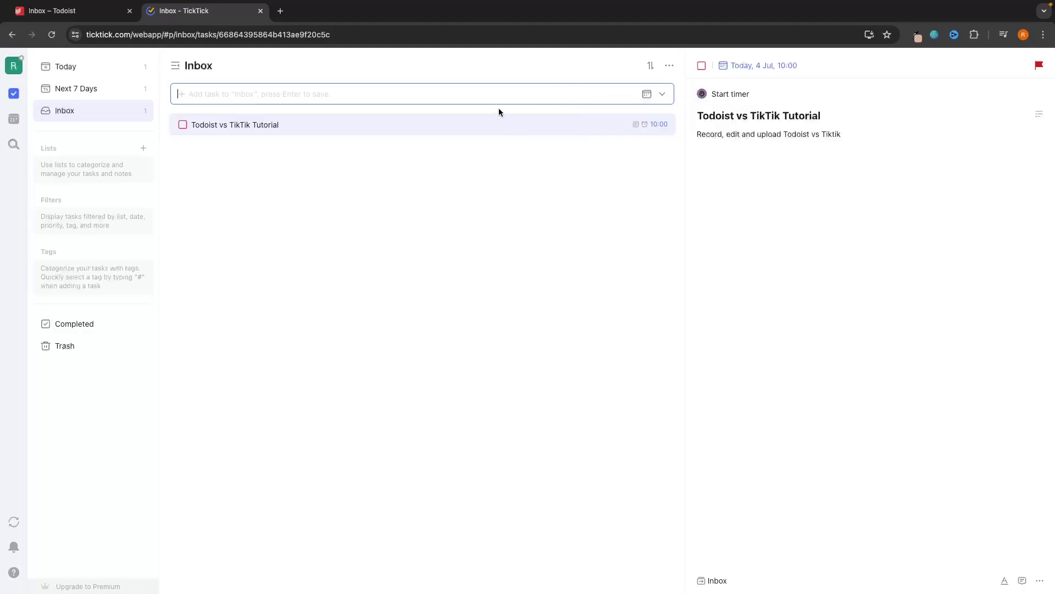
text(egrfbf)
click(662, 94)
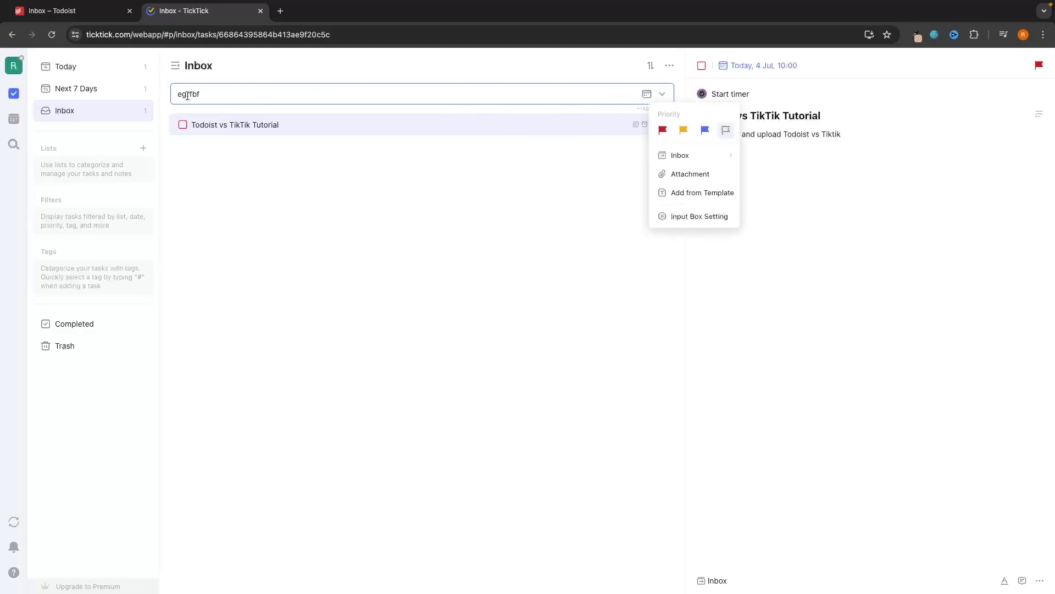
Step: Give the TickTick task a reminder one day ahead at 09:00
click(647, 94)
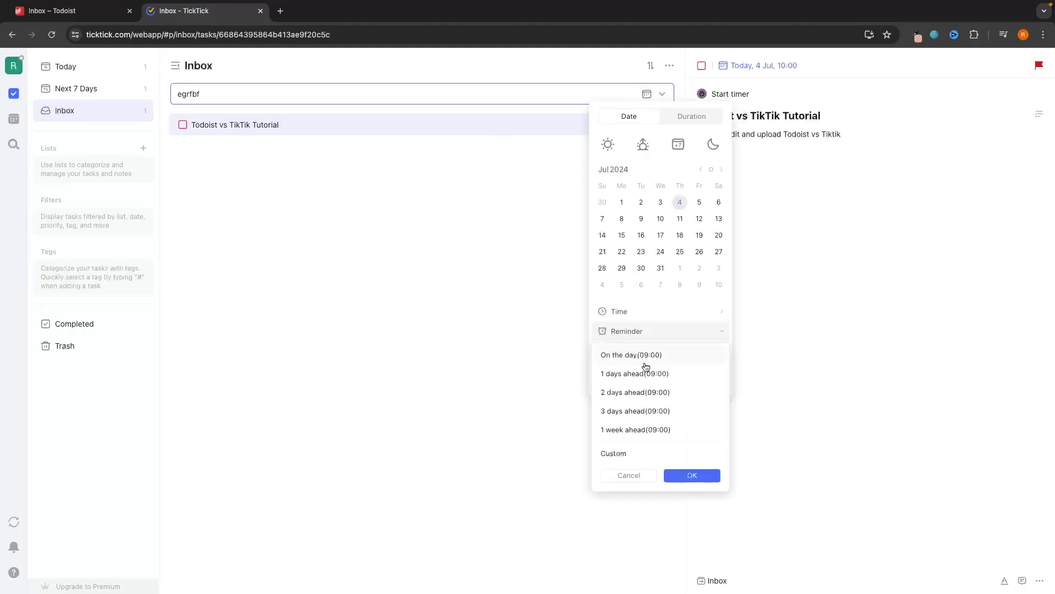
click(631, 337)
click(637, 379)
Step: Add the Todoist vs TikTik Tutorial task to the Todoist Inbox and compare both apps
click(96, 16)
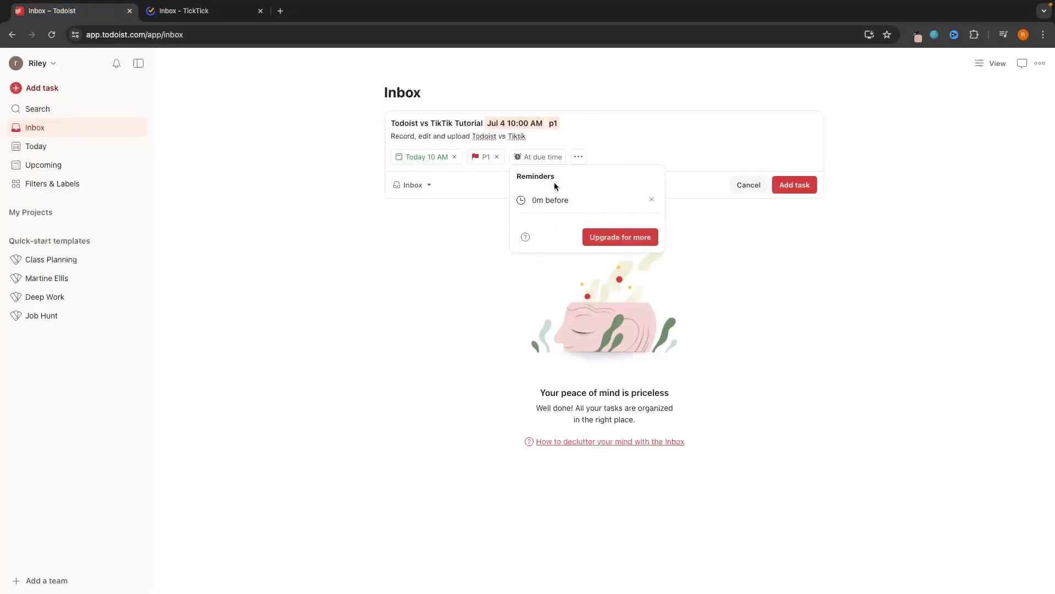
click(618, 155)
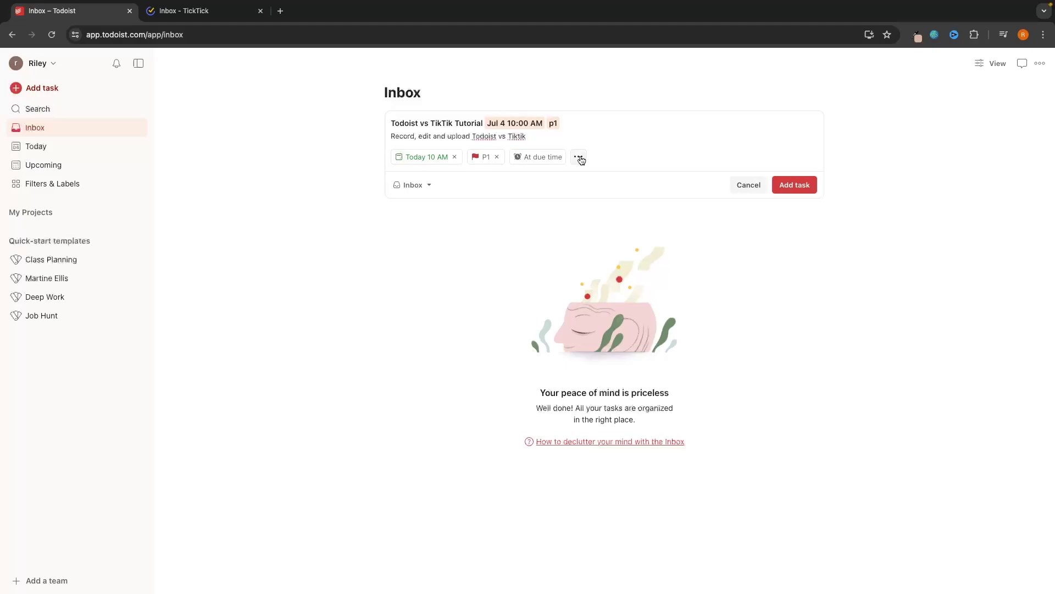
key(Return)
click(187, 11)
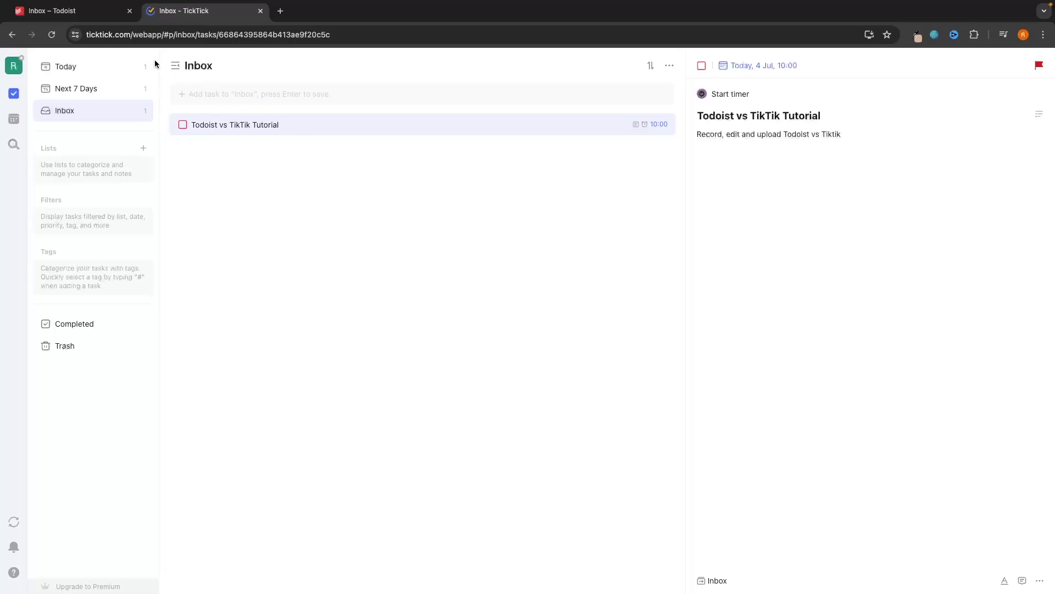
click(99, 19)
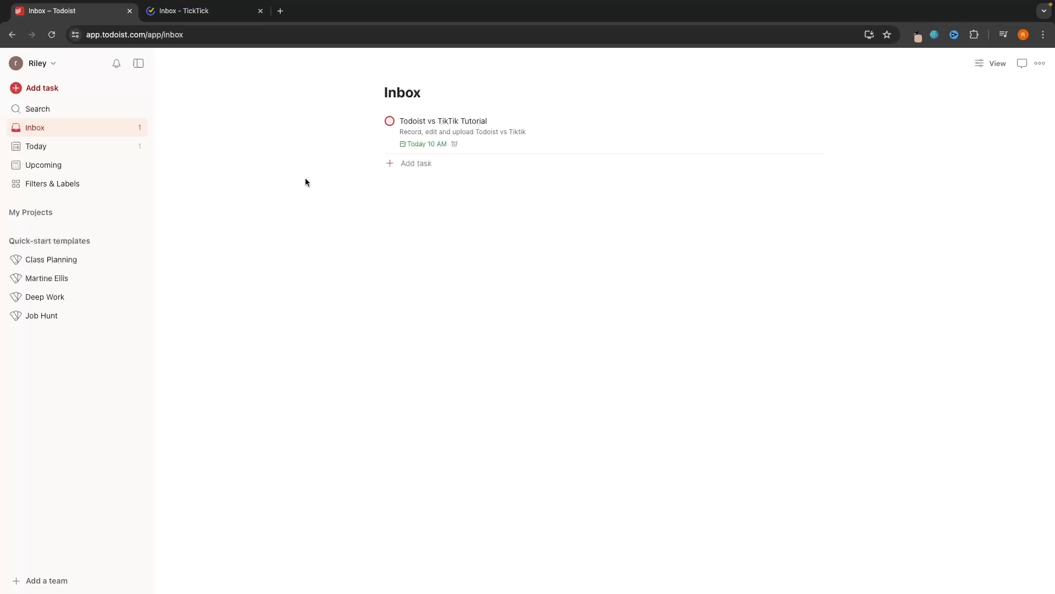
Step: Create a Today section in the Todoist Inbox and move the tutorial task into it
click(208, 11)
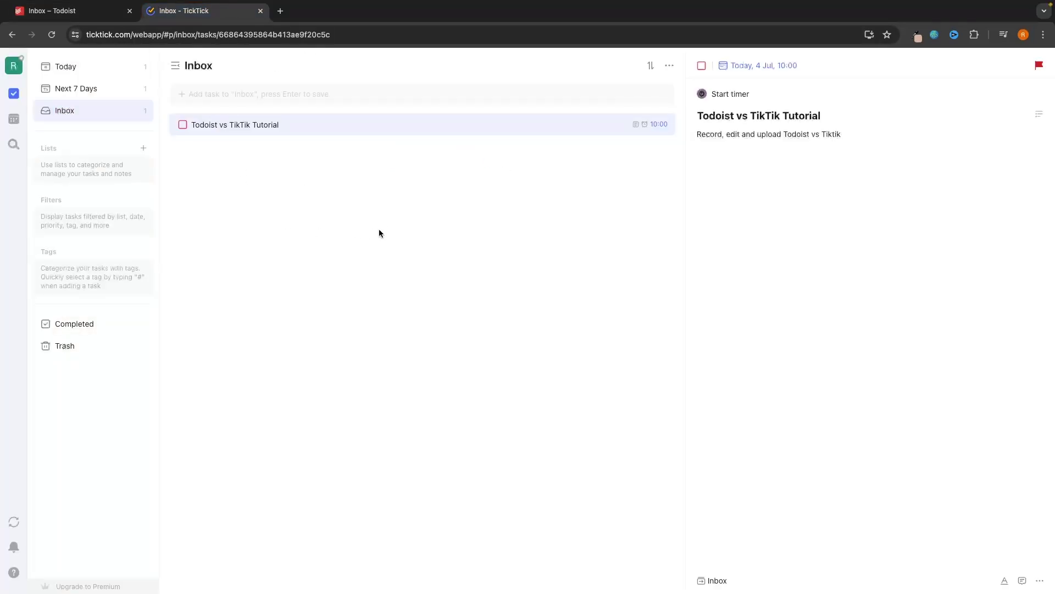
click(71, 11)
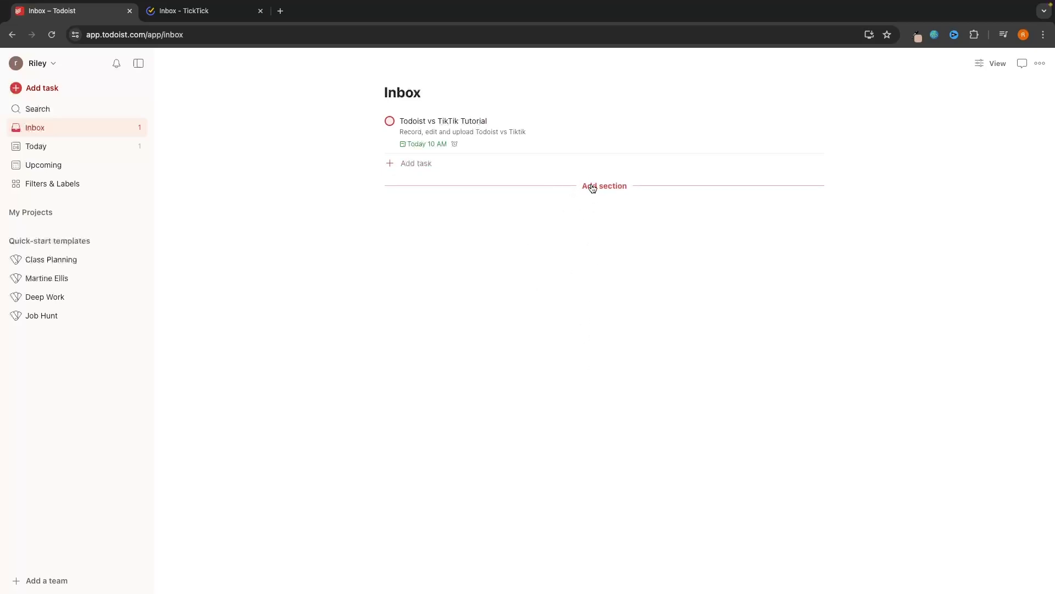
click(601, 190)
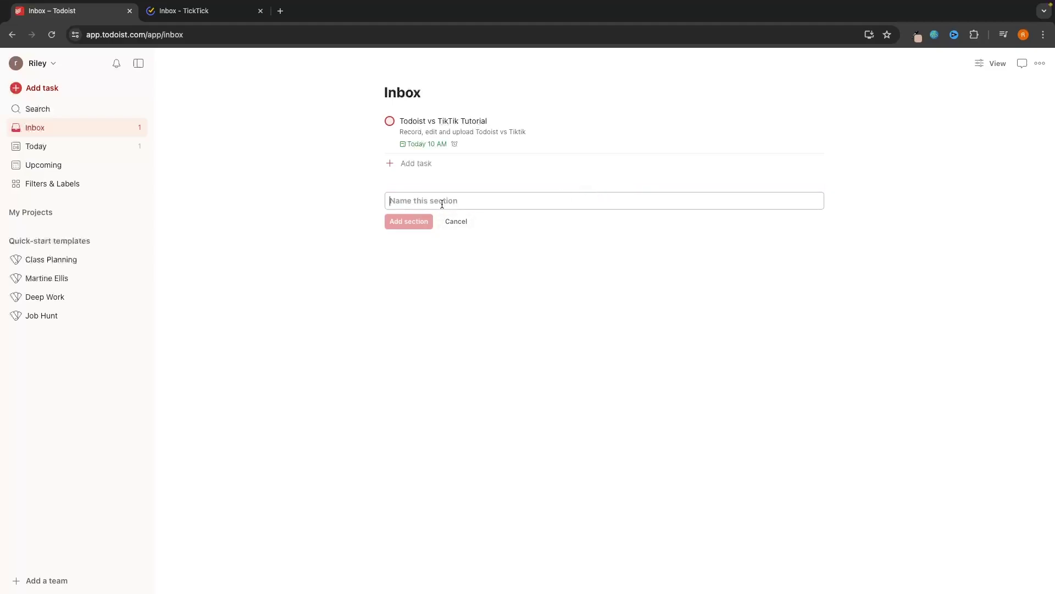
text(Today)
click(421, 221)
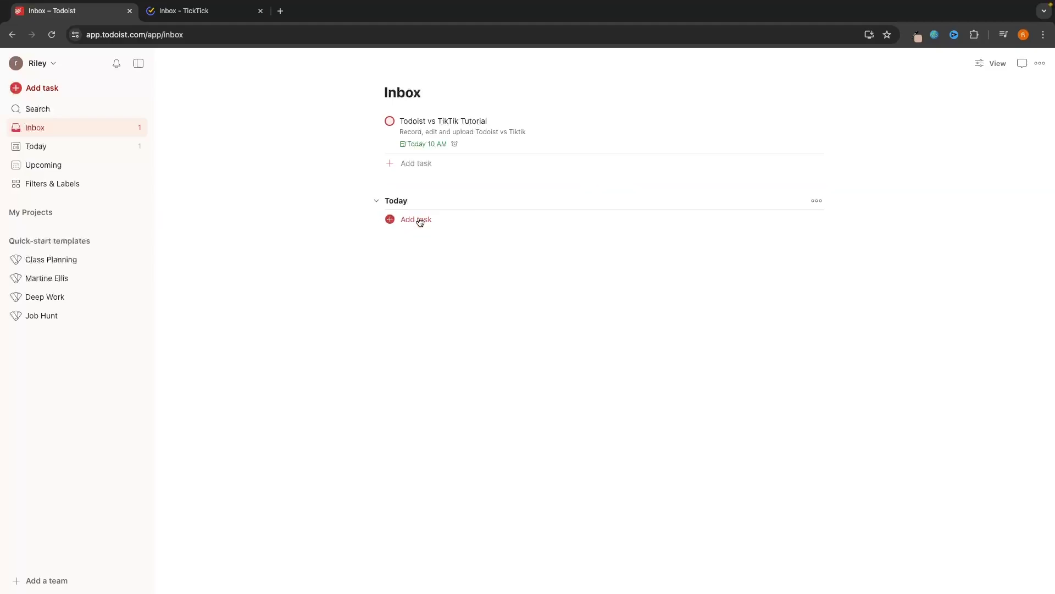
mouse_move(376, 121)
drag(376, 120, 419, 208)
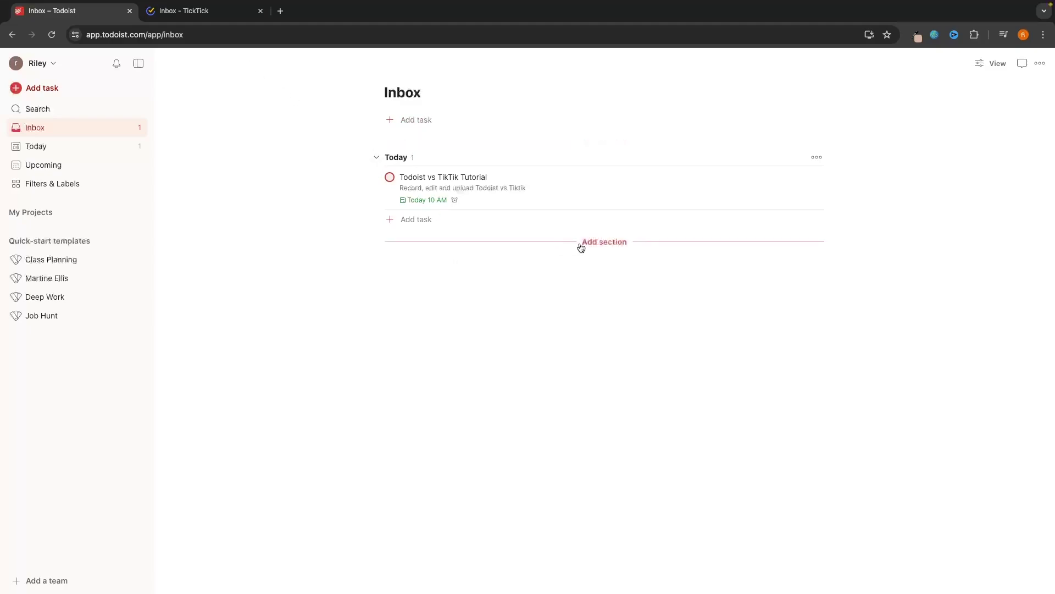
Step: Add Tomorrow and Next week sections below Today
click(580, 245)
text(Tom)
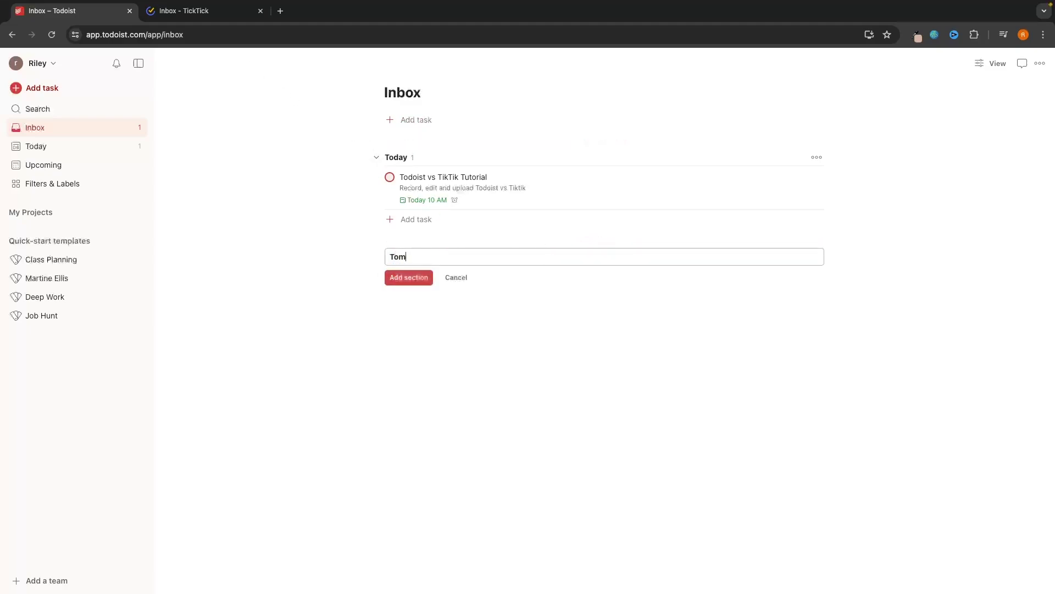
text(orrow)
click(410, 279)
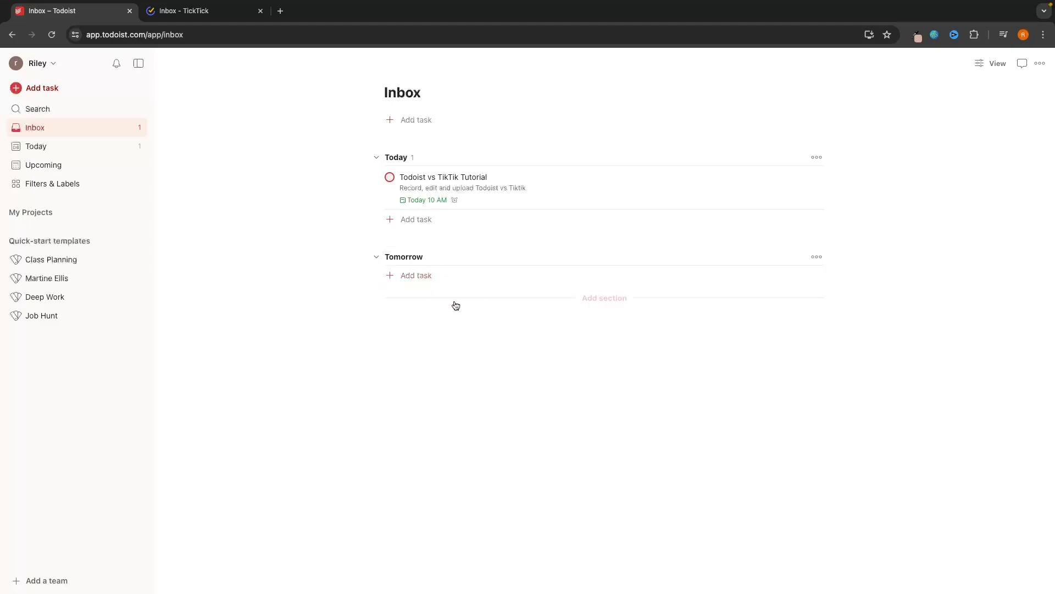
click(598, 298)
text(N)
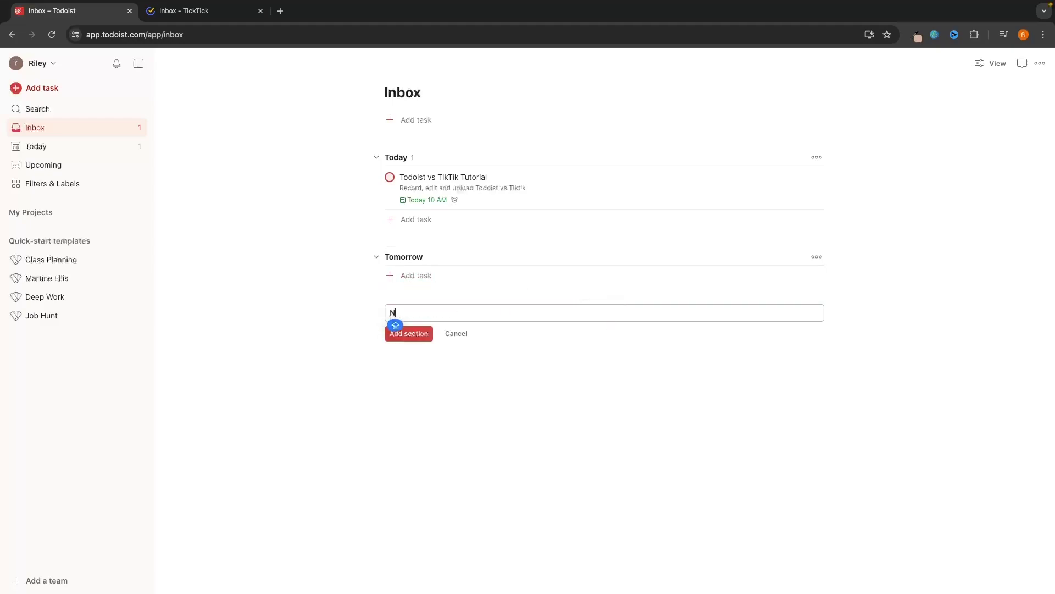
text(ext week)
key(Return)
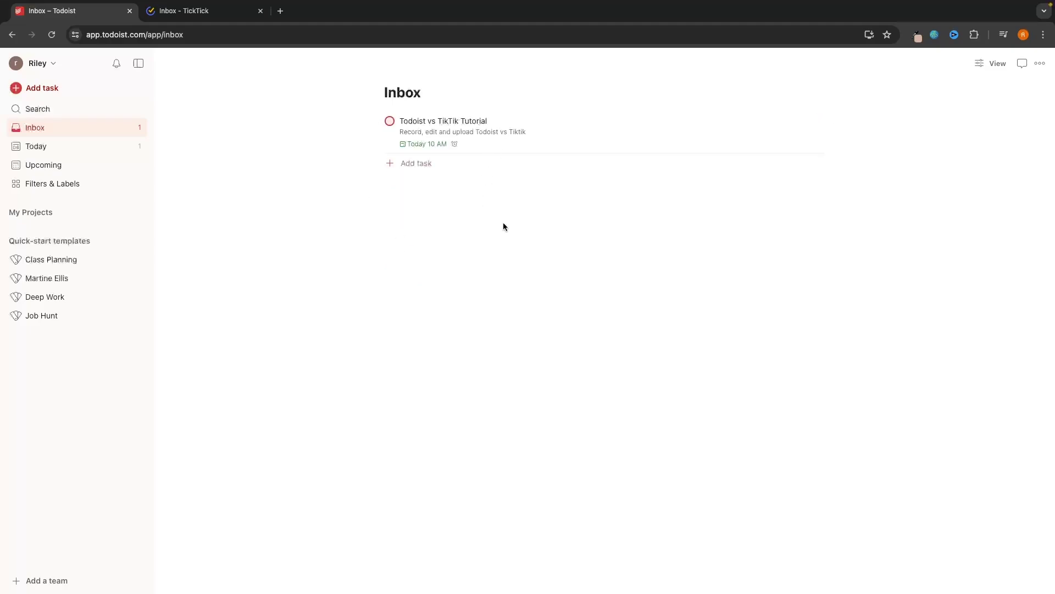
Step: Create 'YouTube Content' and 'Todo list' sections in the Todoist Inbox
click(571, 186)
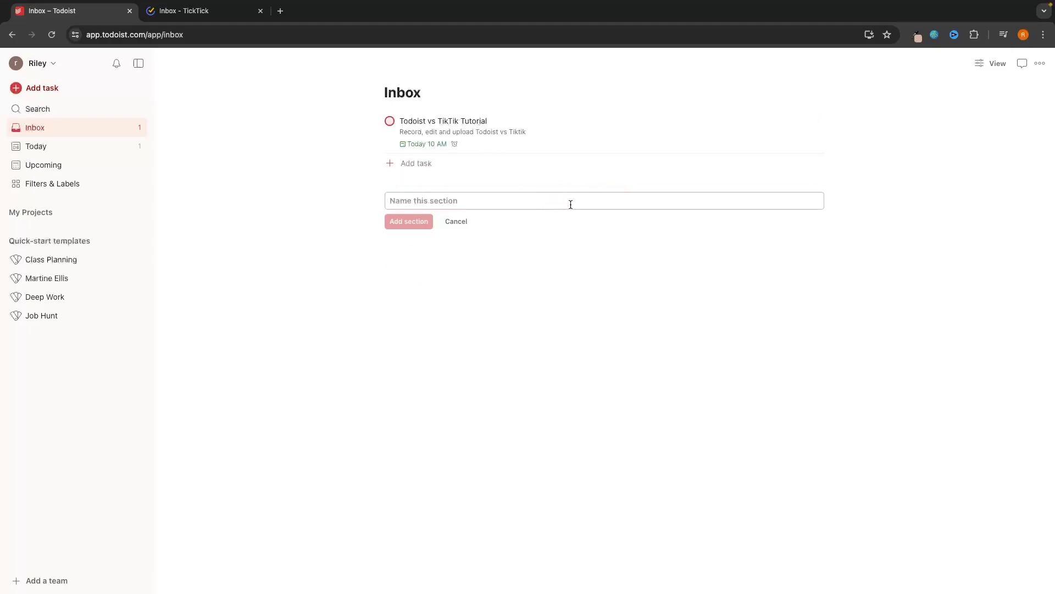
text(YouTube )
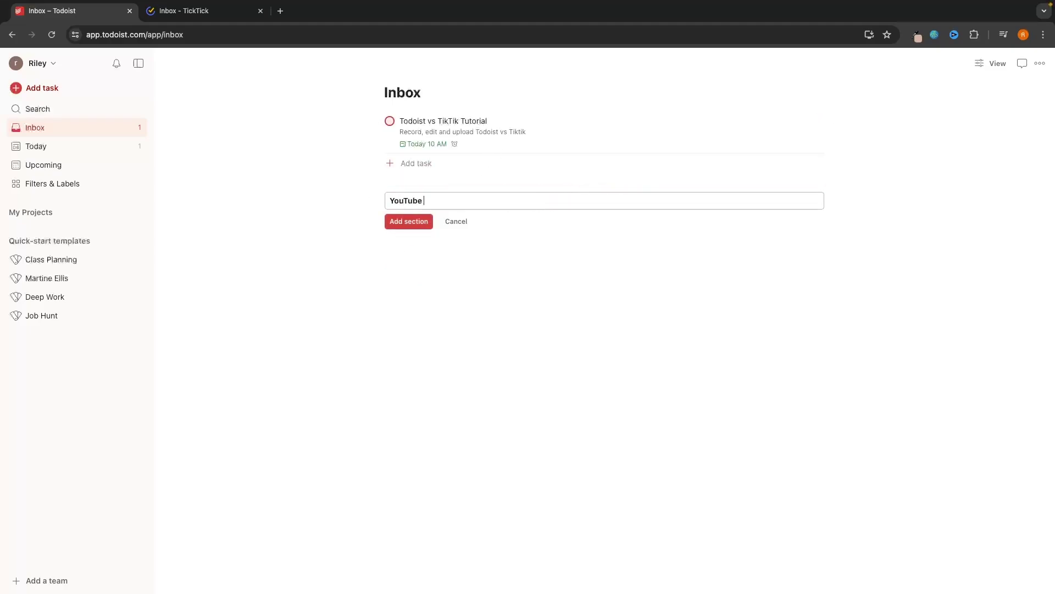
text(Content)
click(419, 221)
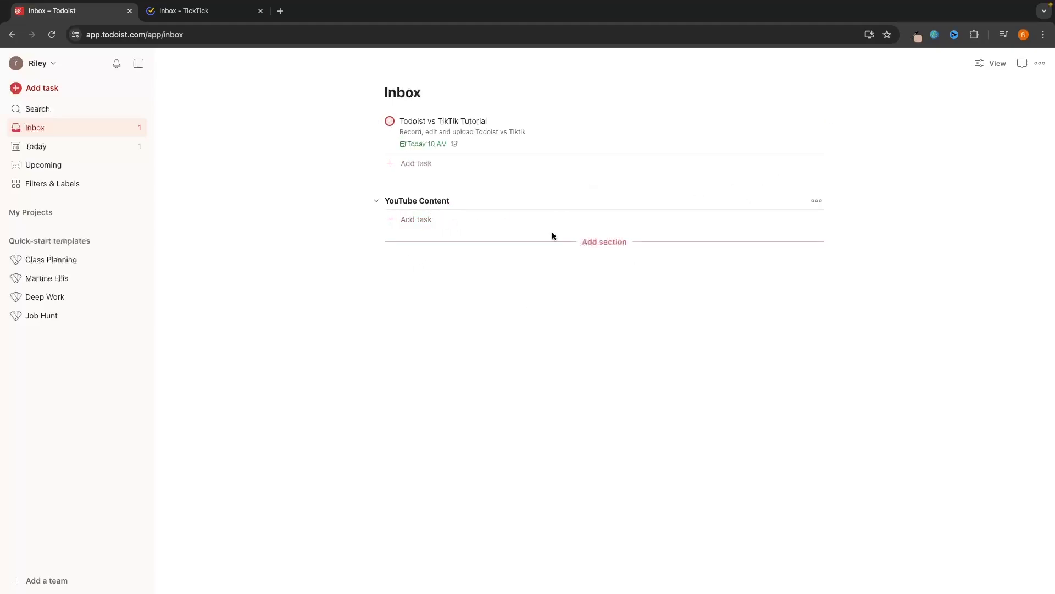
click(578, 240)
text(Todo list)
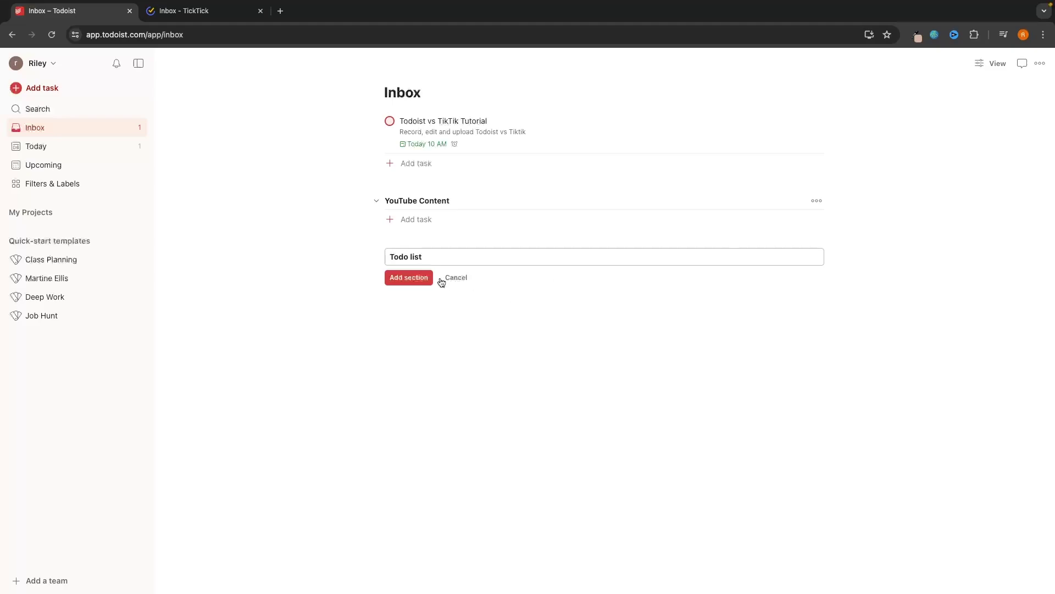
click(424, 278)
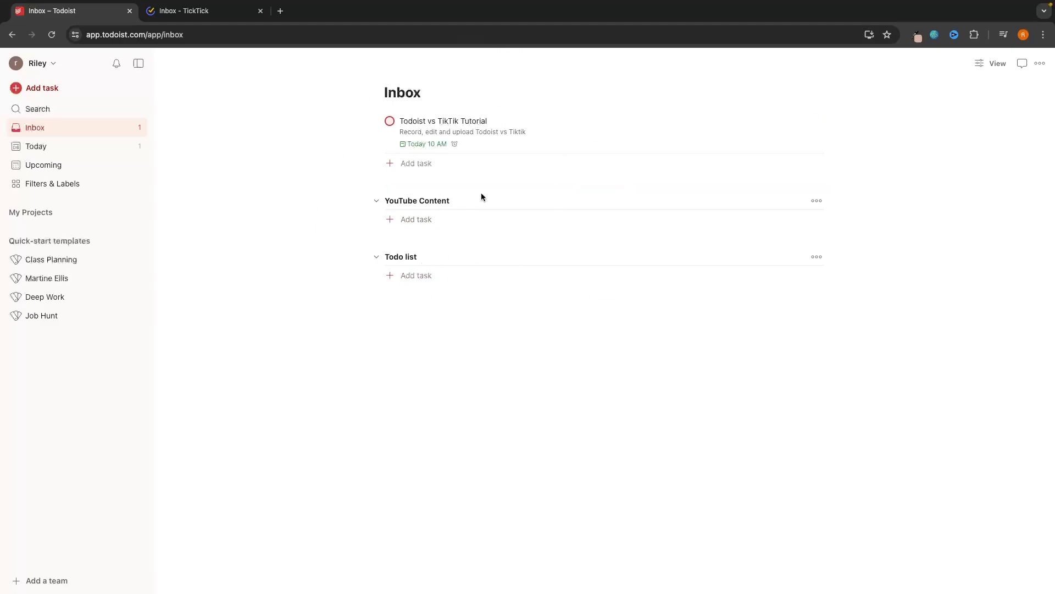
click(185, 10)
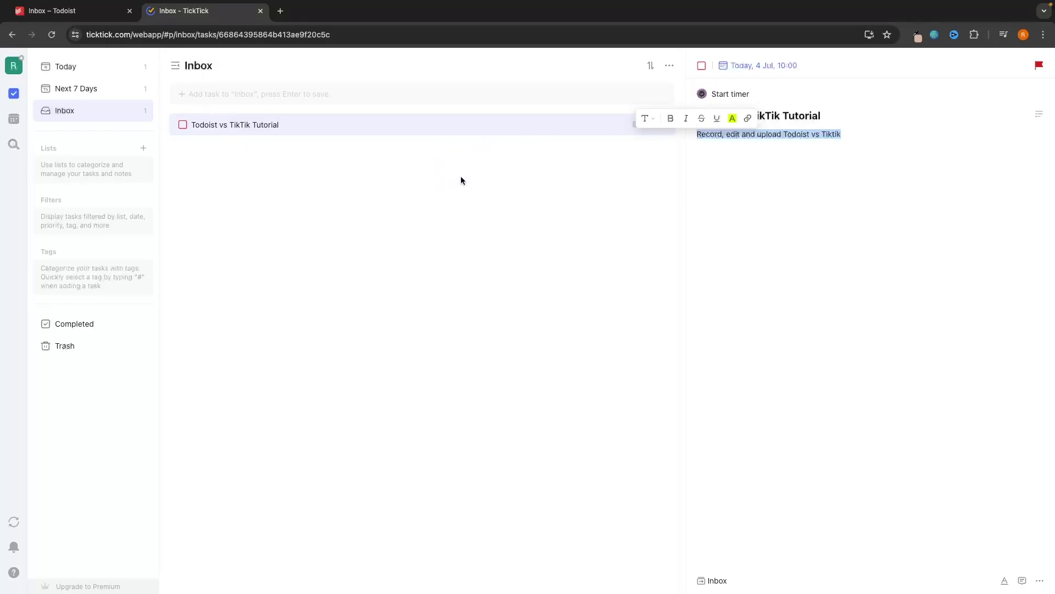
Step: Add YouTube Content and Todolist sections to TickTick's Inbox and drag the tutorial task toward YouTube Content
click(671, 66)
click(646, 186)
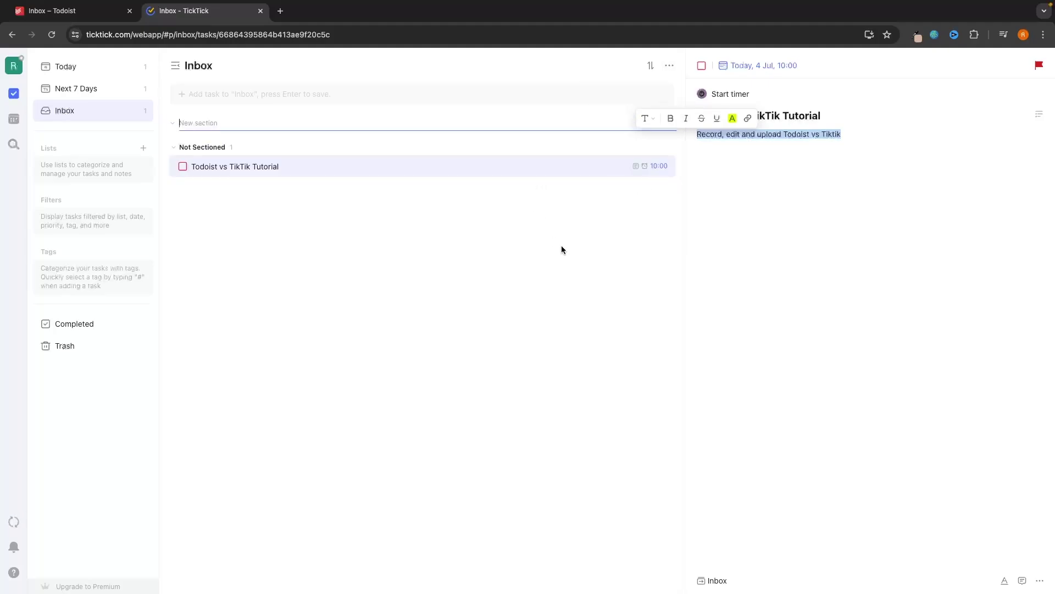
text(YouTube Content)
key(Return)
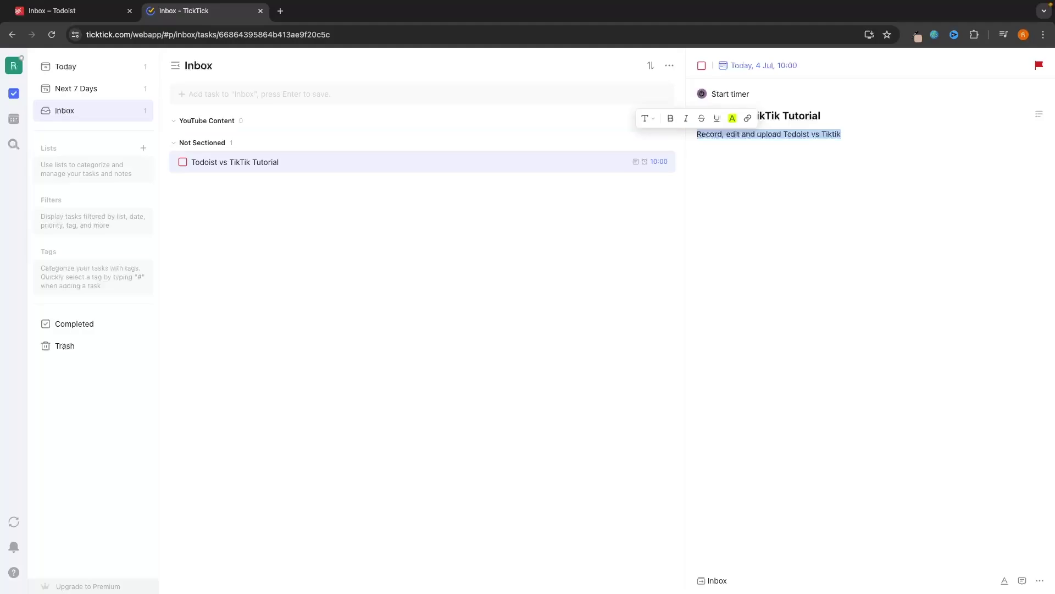
click(670, 67)
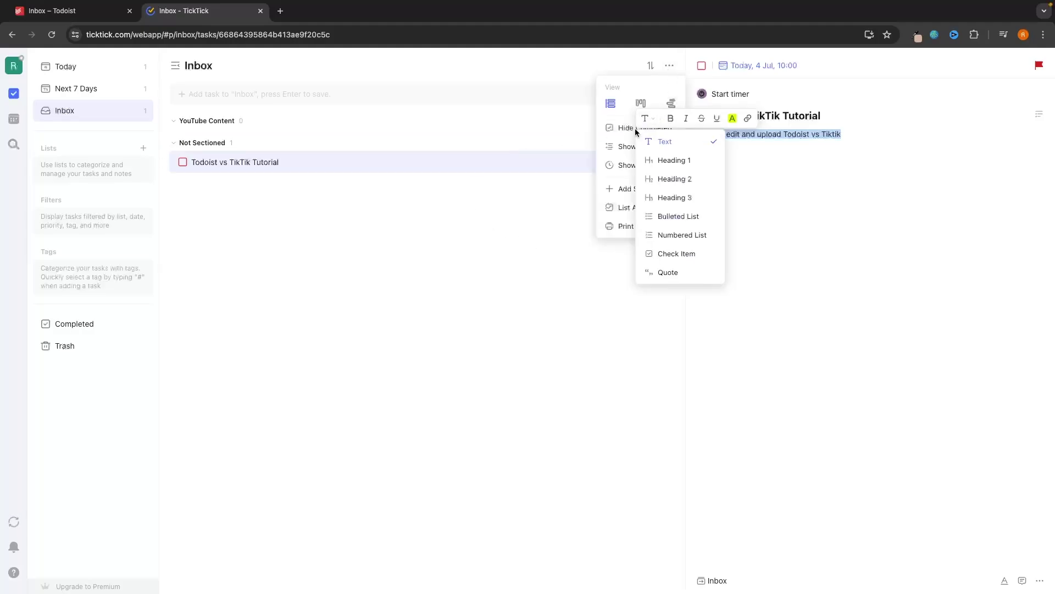
click(638, 187)
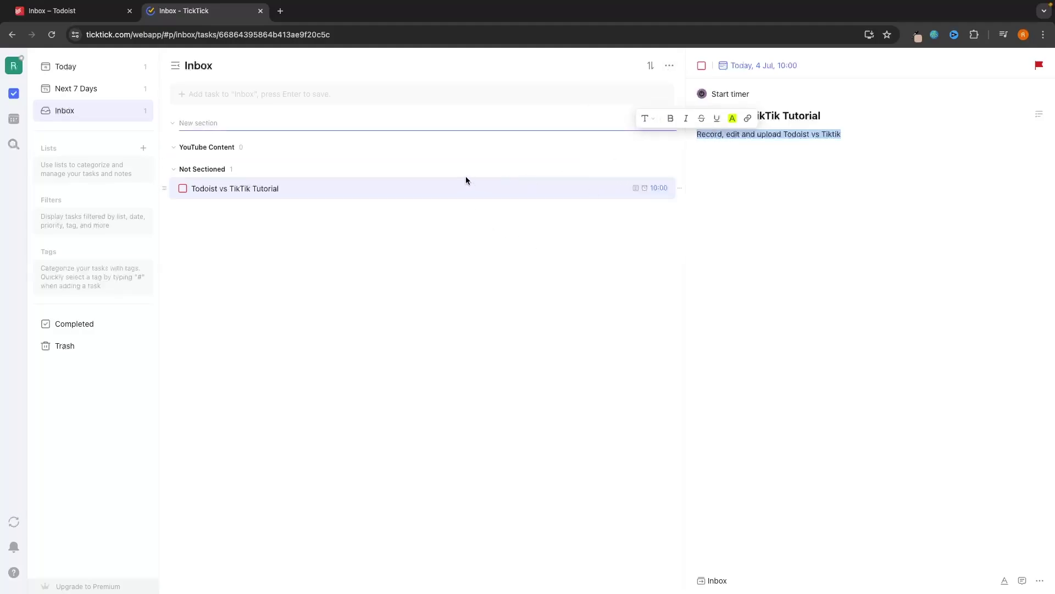
text(Too)
text(olist)
key(Return)
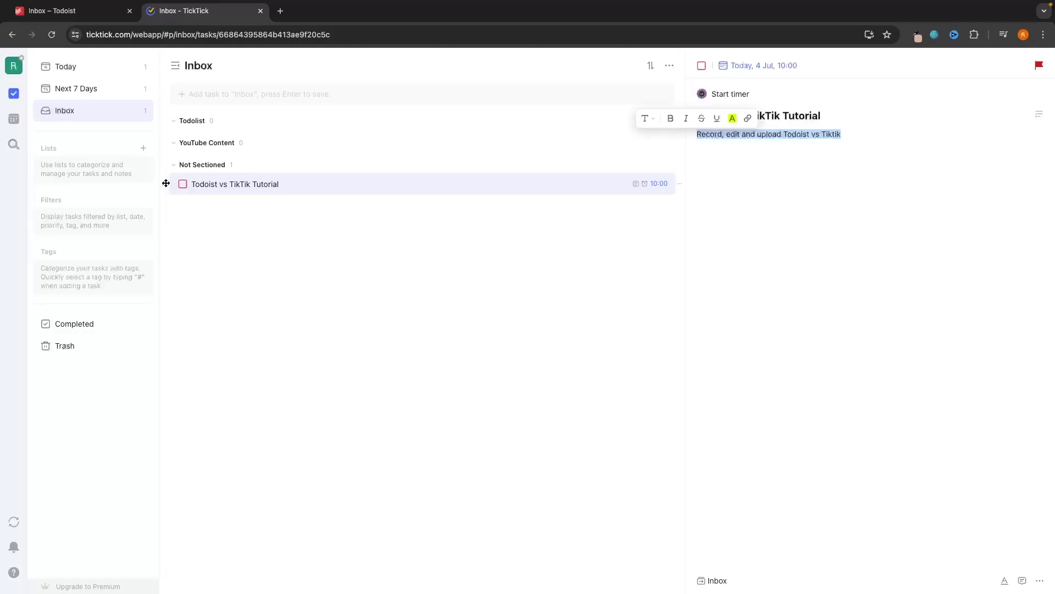
mouse_move(164, 182)
mouse_down()
mouse_move(180, 148)
mouse_move(179, 193)
mouse_up()
Step: Drag the Todoist tutorial task between the Todo list and YouTube Content sections
click(70, 12)
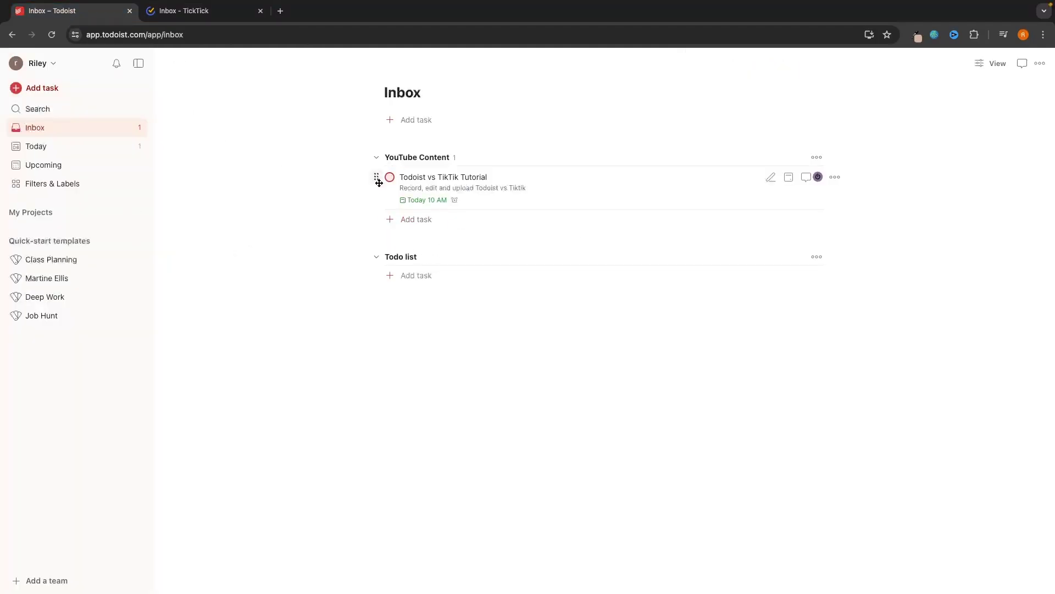
drag(379, 183, 396, 275)
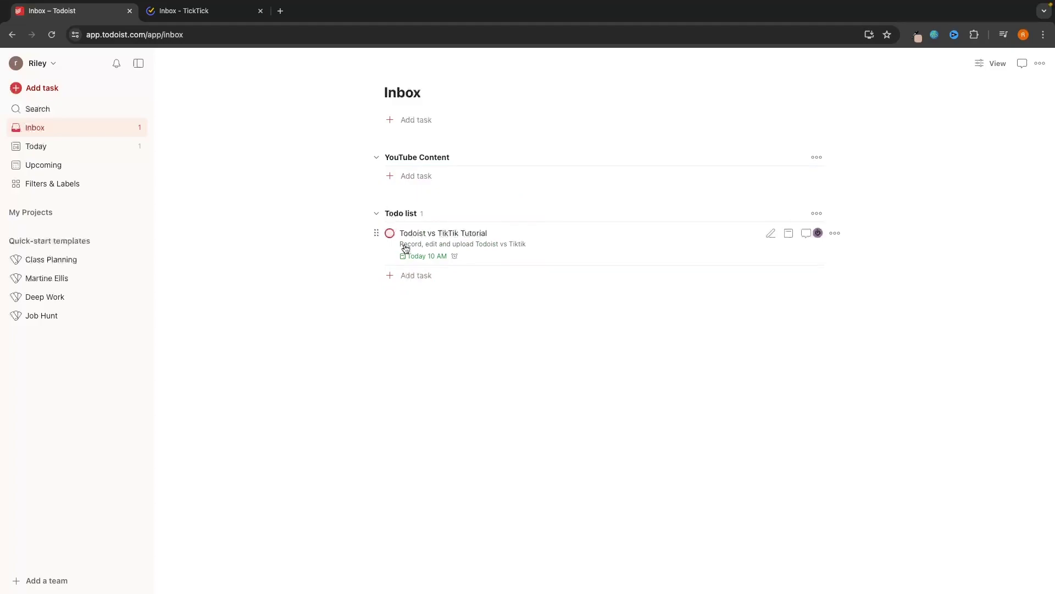
drag(376, 232, 395, 181)
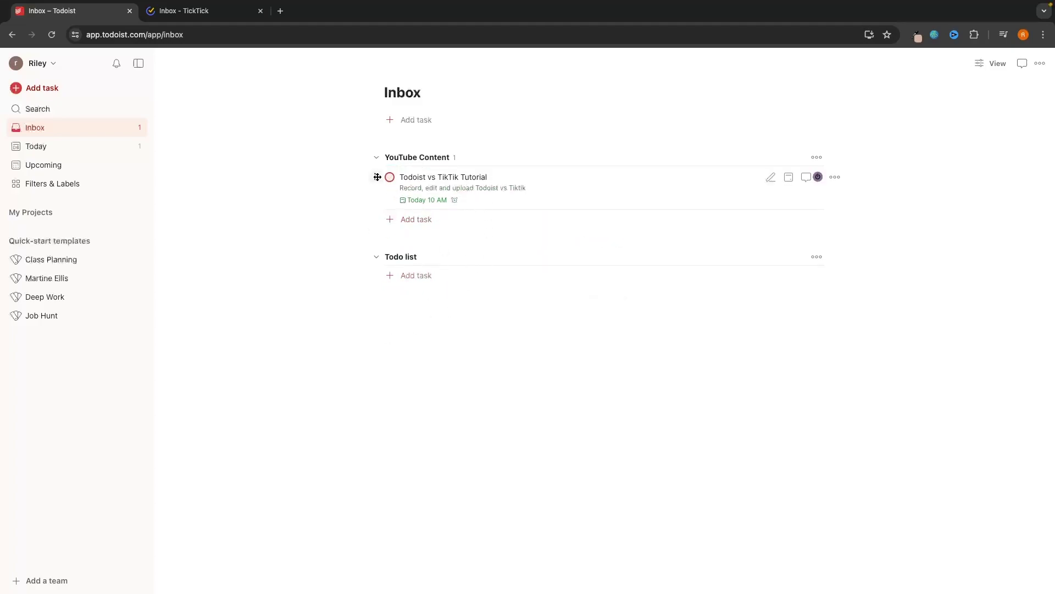
mouse_move(378, 177)
mouse_down()
mouse_move(412, 116)
mouse_move(378, 169)
mouse_move(410, 118)
mouse_move(399, 170)
mouse_move(396, 117)
mouse_move(405, 125)
mouse_move(387, 179)
mouse_up()
Step: Add a task named 'Not sectioned' by mistake, then delete it
click(439, 120)
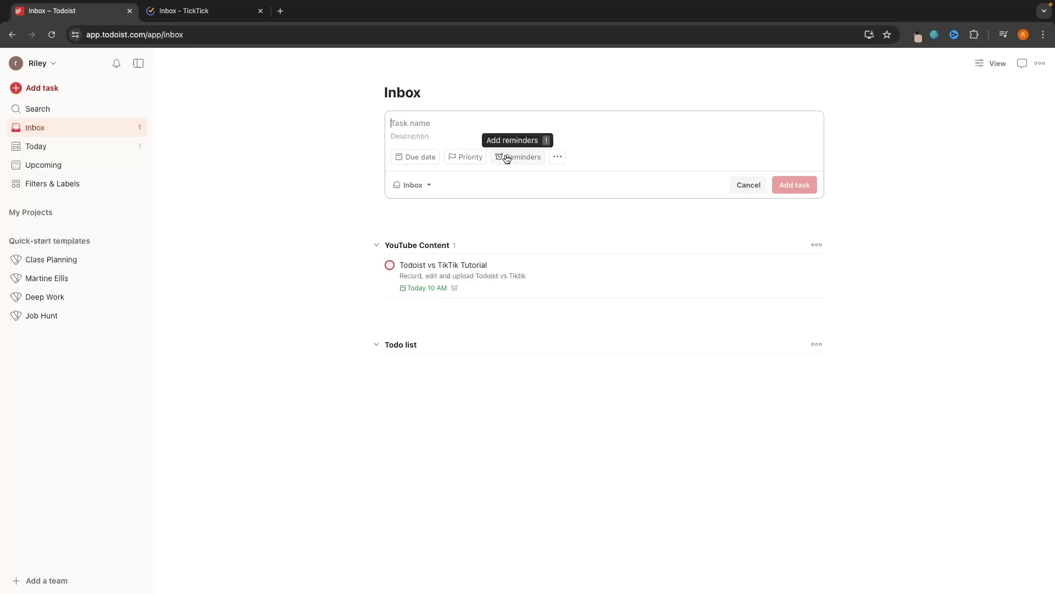
text(Not se)
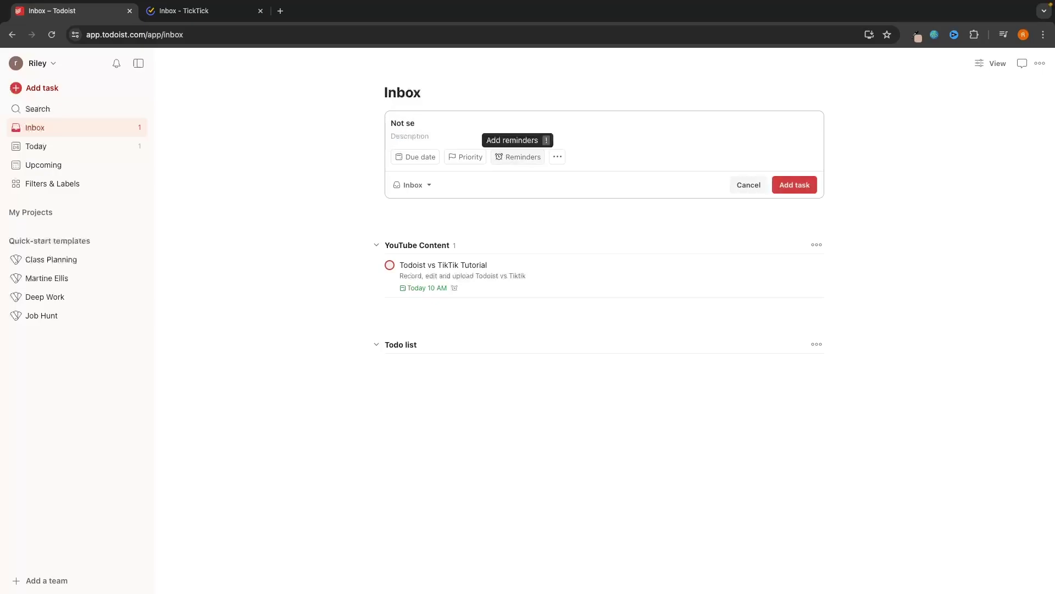
text(ctioned)
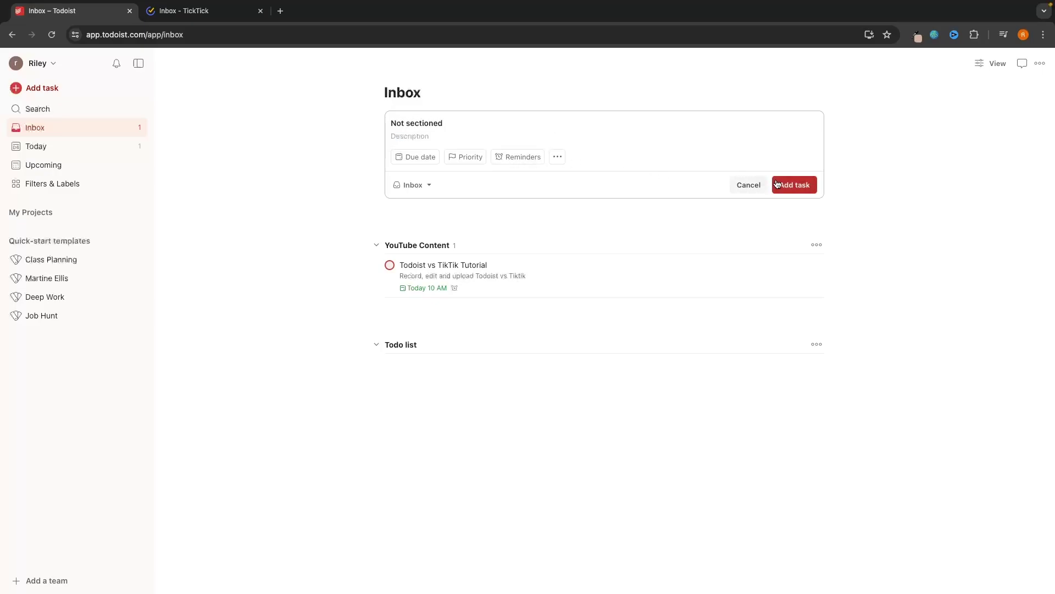
click(795, 185)
click(835, 121)
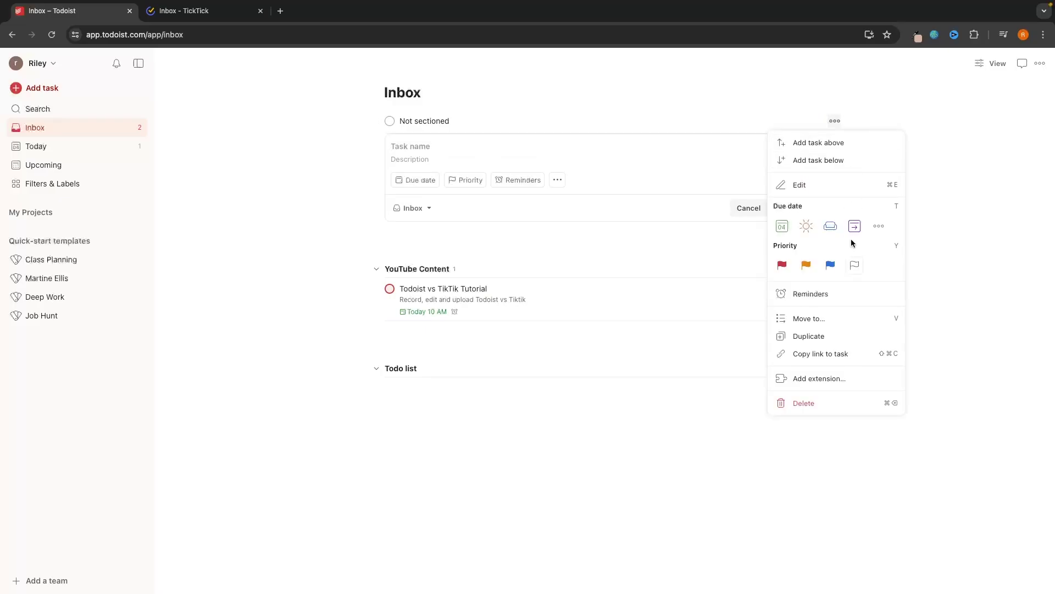
click(805, 401)
click(624, 198)
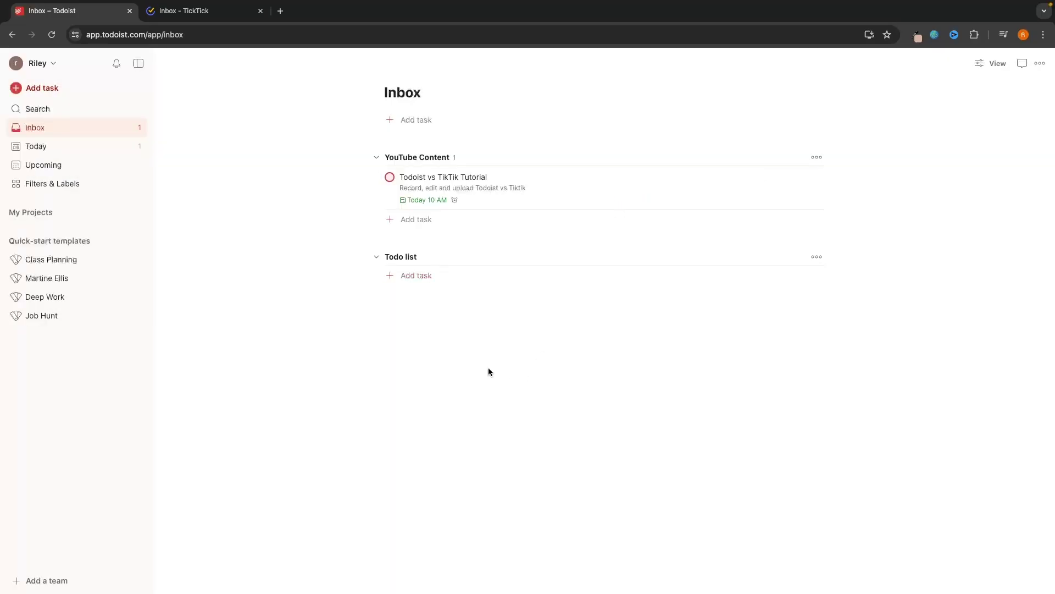
Step: Create a 'Not sectioned' section, move the tutorial task into it, and drag it to the top
click(595, 300)
text(Not)
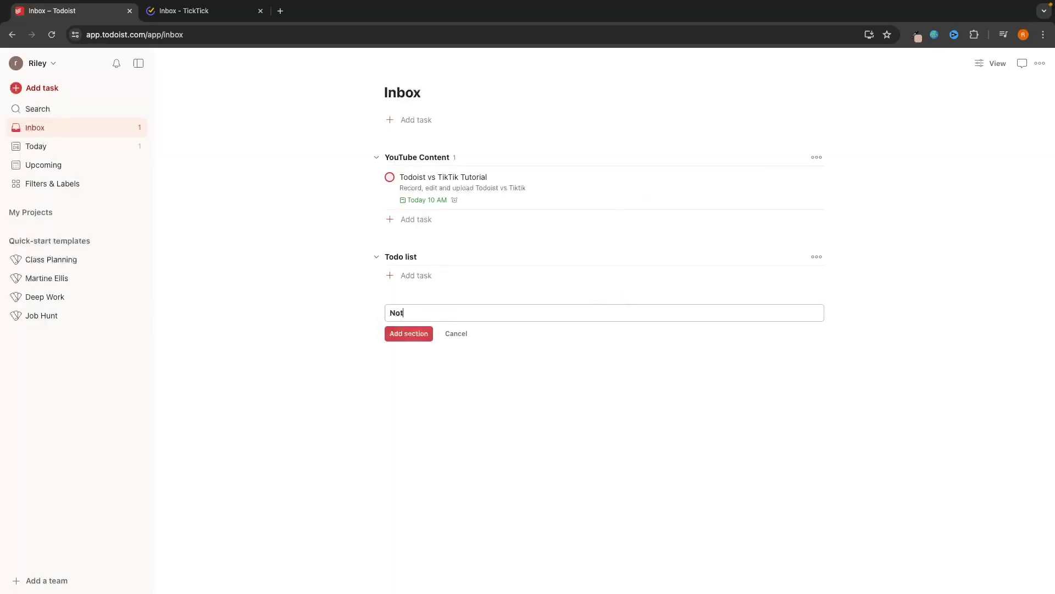
text( sectioned)
key(Return)
drag(372, 174, 403, 330)
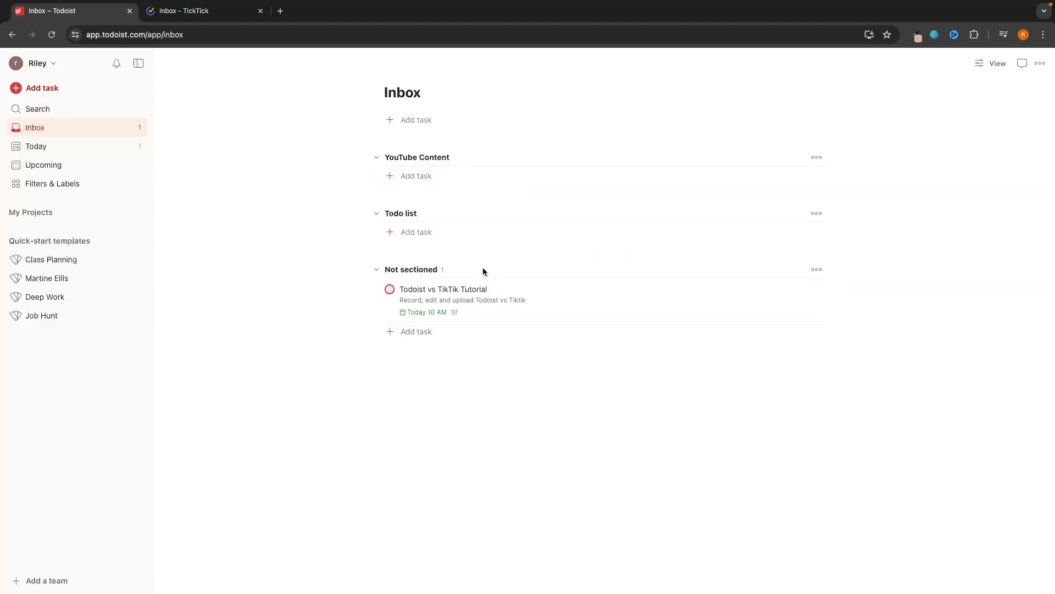
drag(482, 268, 498, 156)
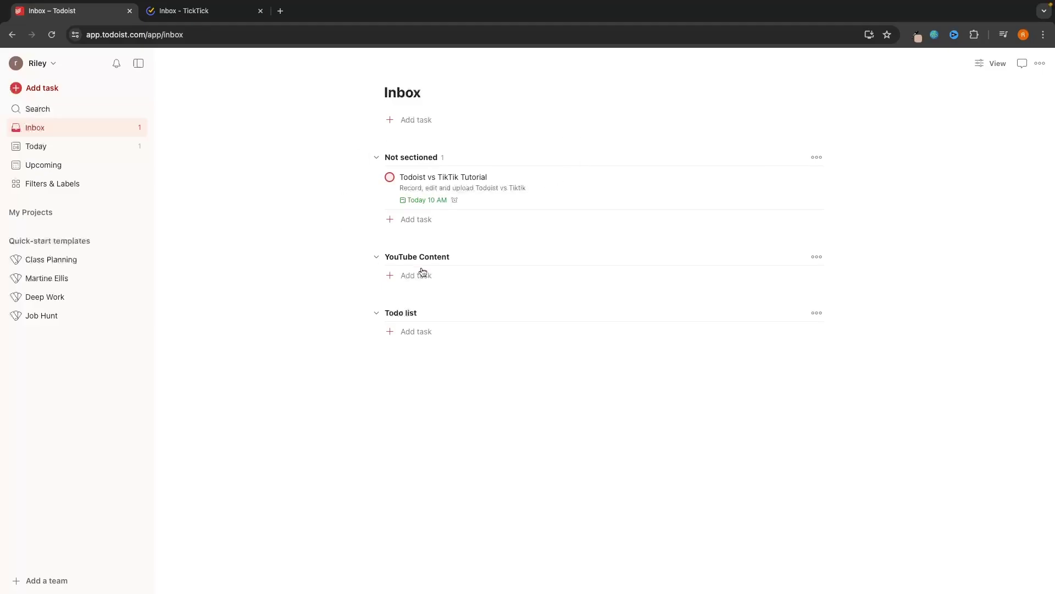
click(180, 12)
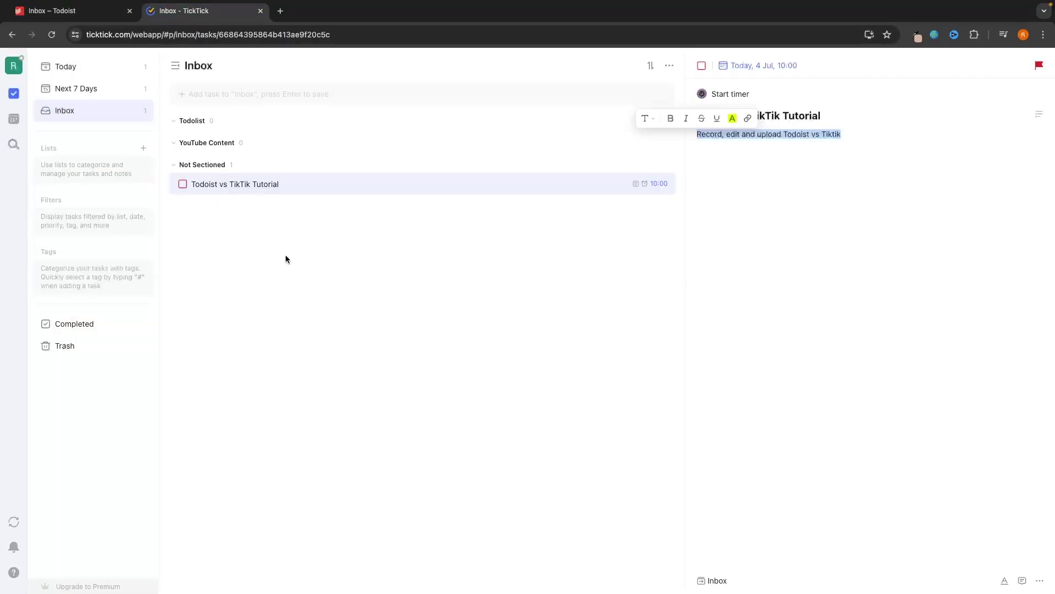
Step: Flip between the TickTick and Todoist inboxes to compare them, ending on Todoist
key(ctrl+shift+Tab)
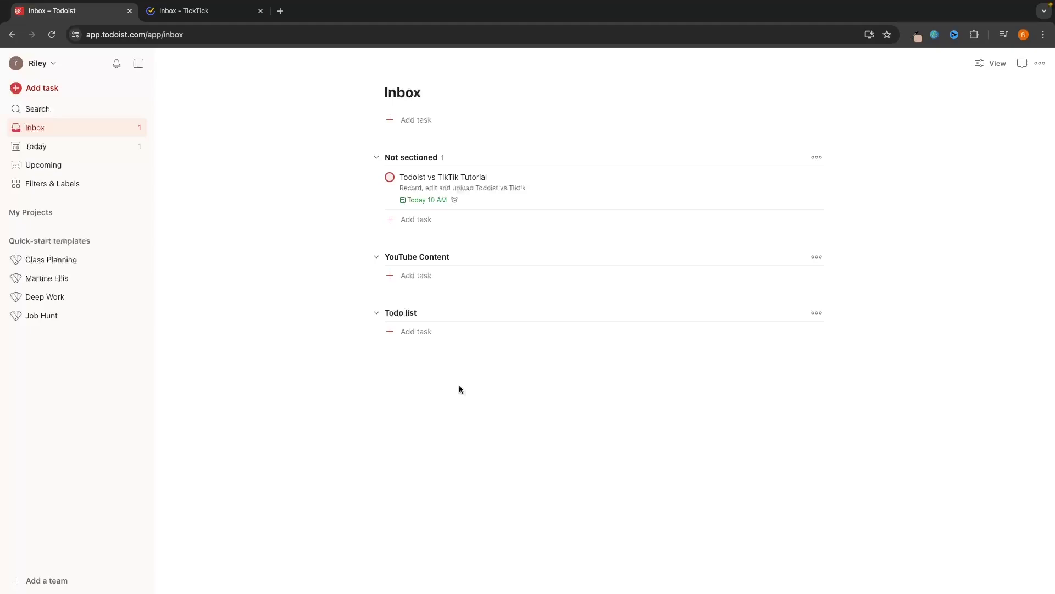
click(205, 13)
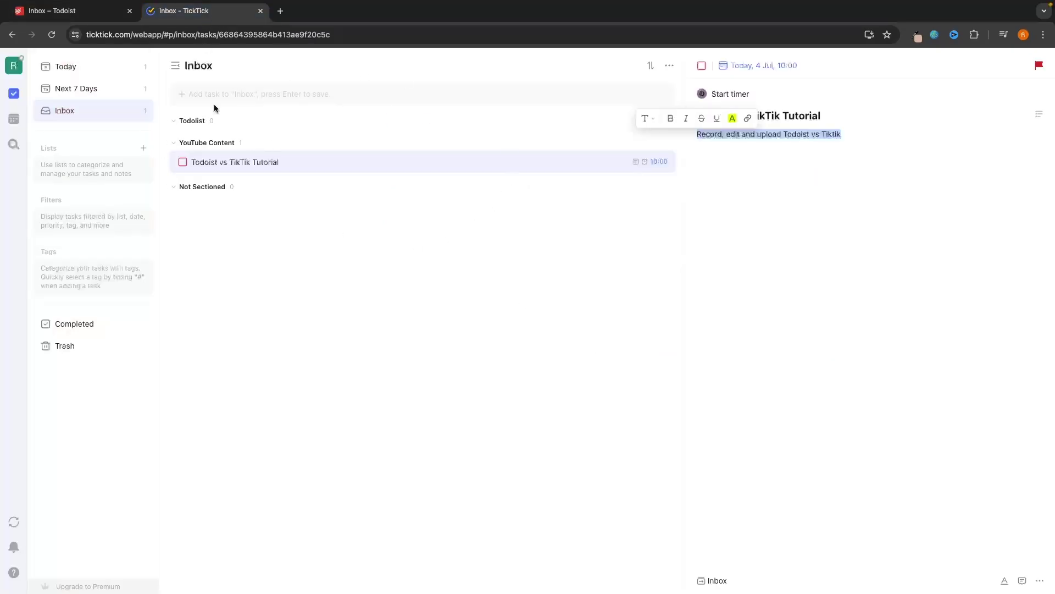
key(ctrl+shift+Tab)
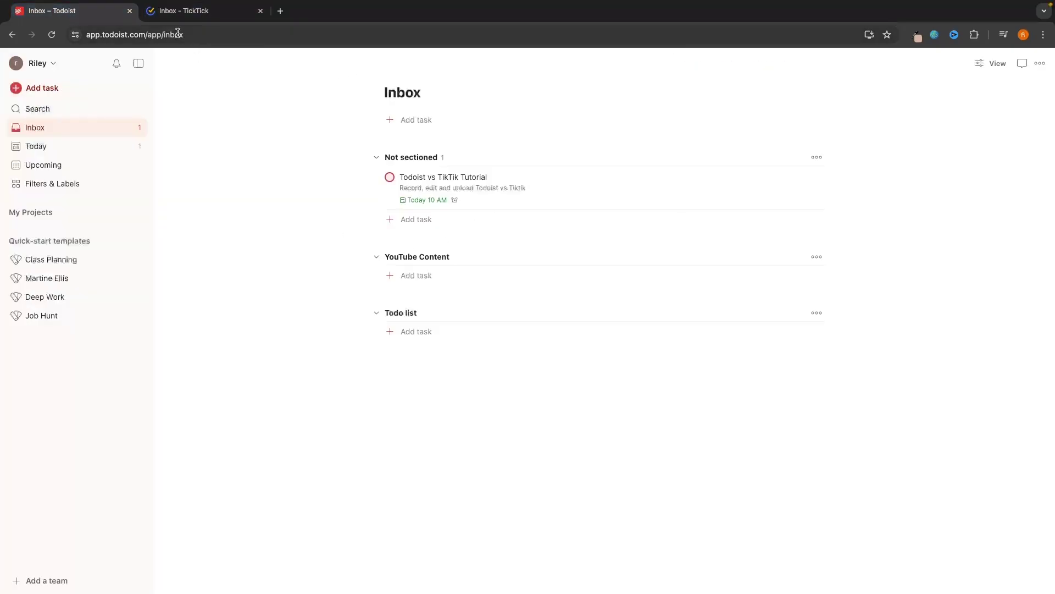
click(203, 13)
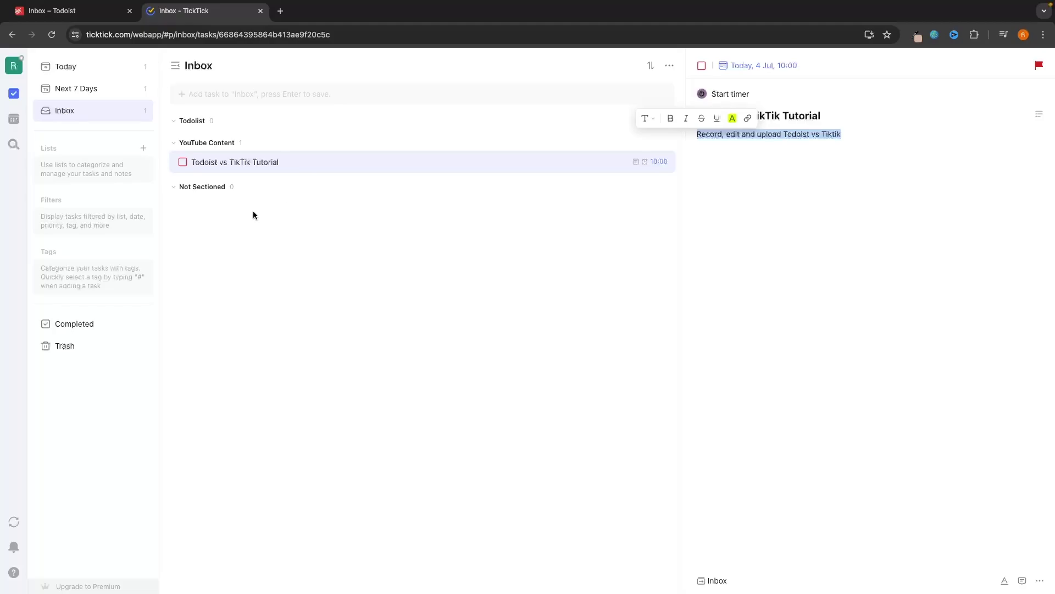
click(77, 15)
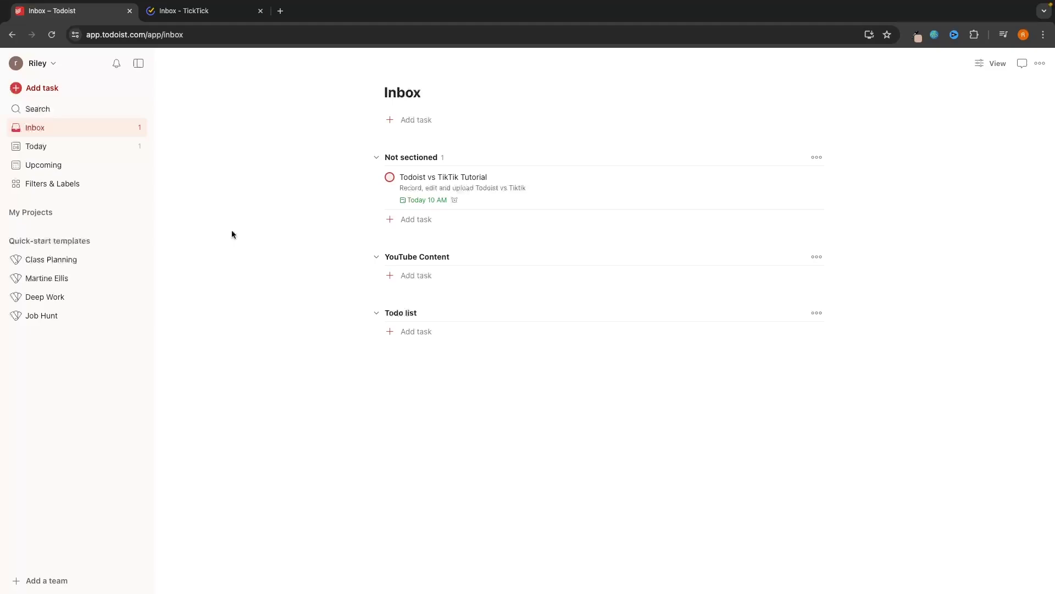
key(ctrl+Tab)
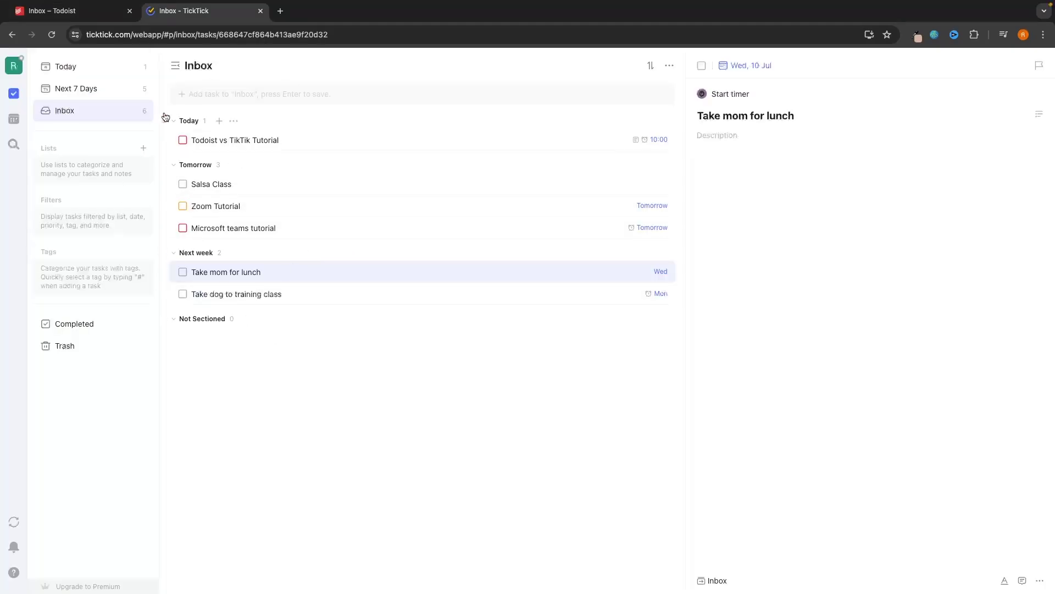
click(82, 12)
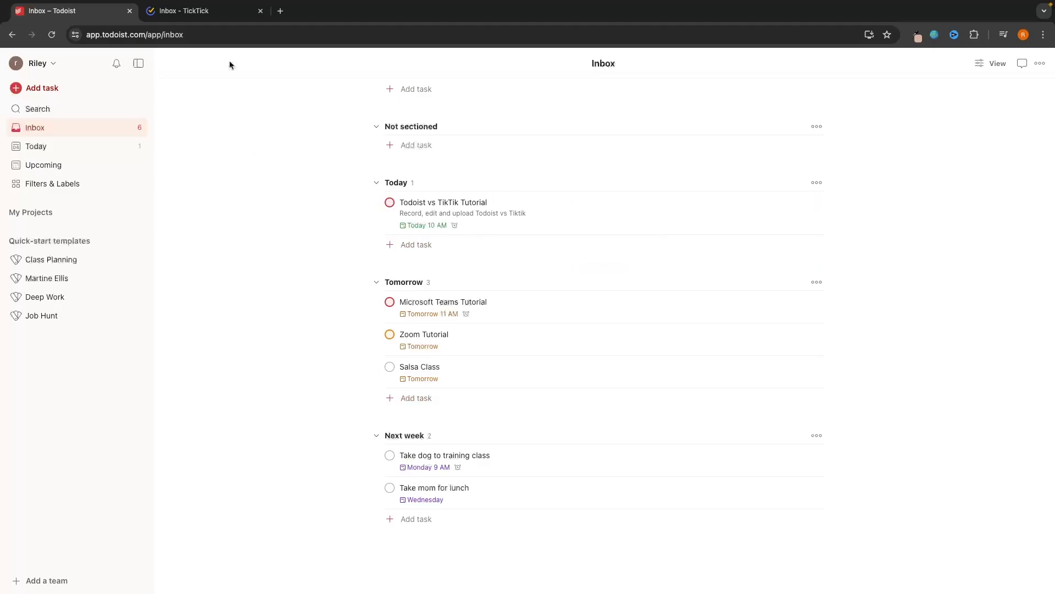
click(231, 11)
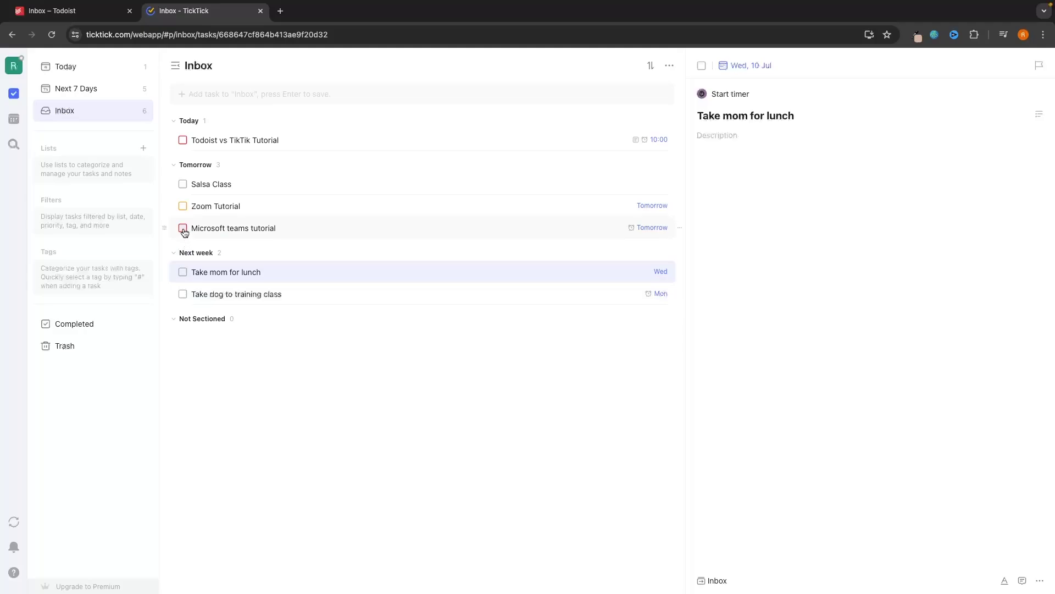
key(ctrl+shift+Tab)
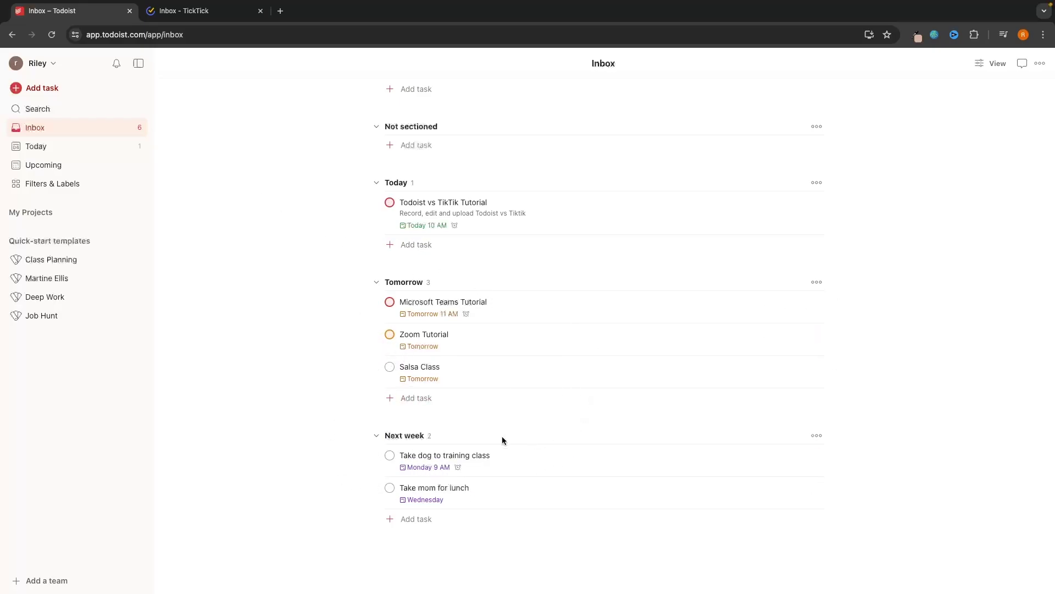
mouse_move(506, 430)
mouse_move(448, 317)
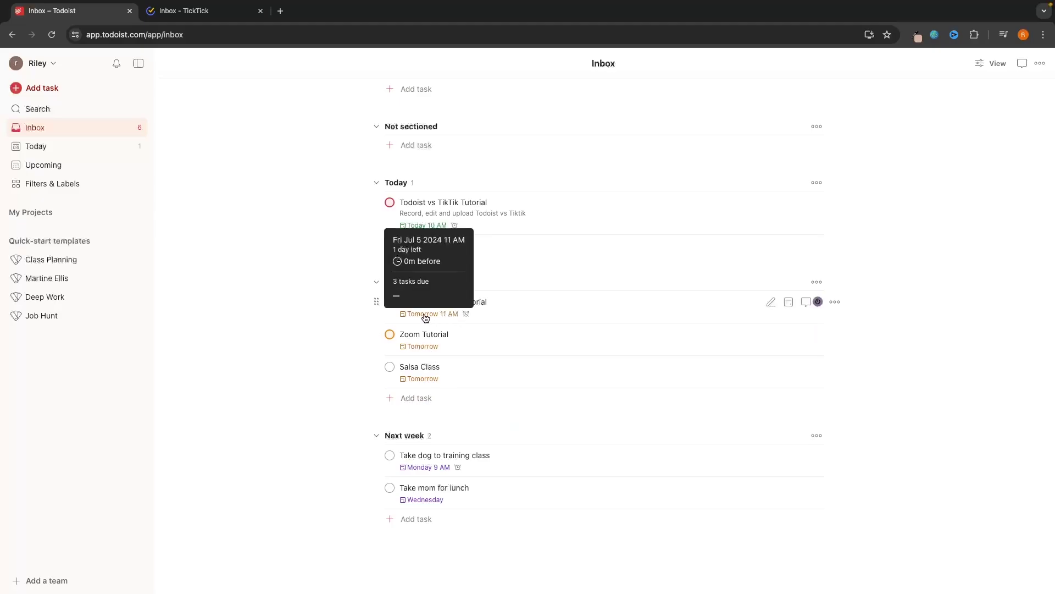
mouse_move(416, 351)
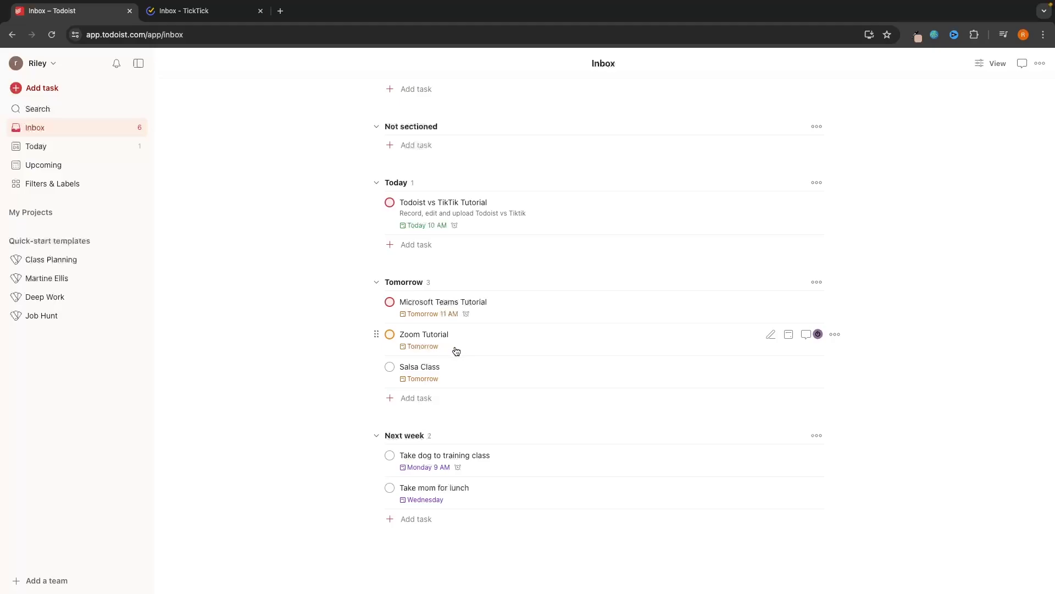
click(218, 20)
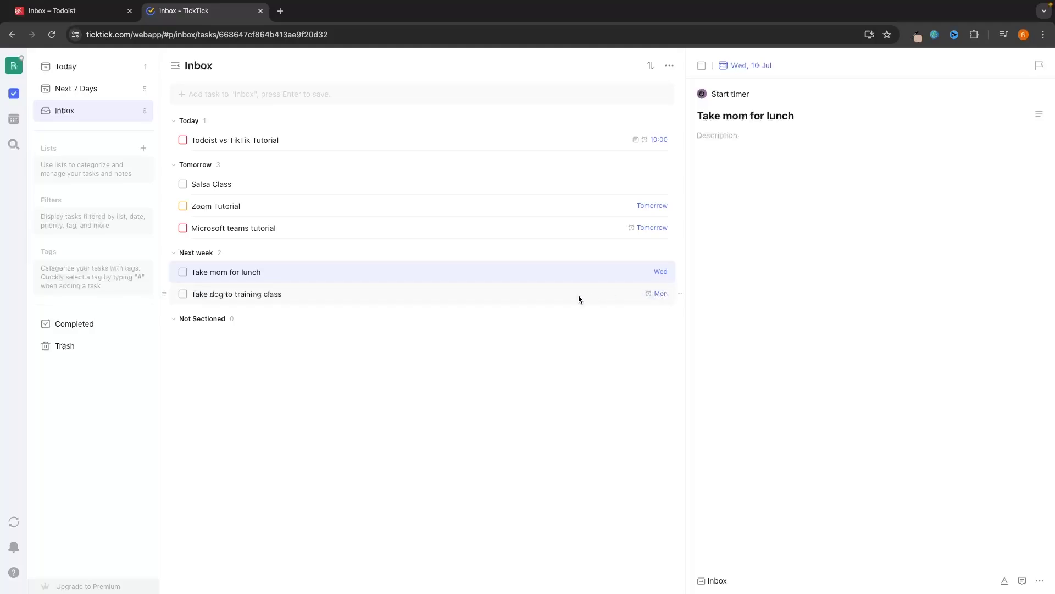
click(560, 297)
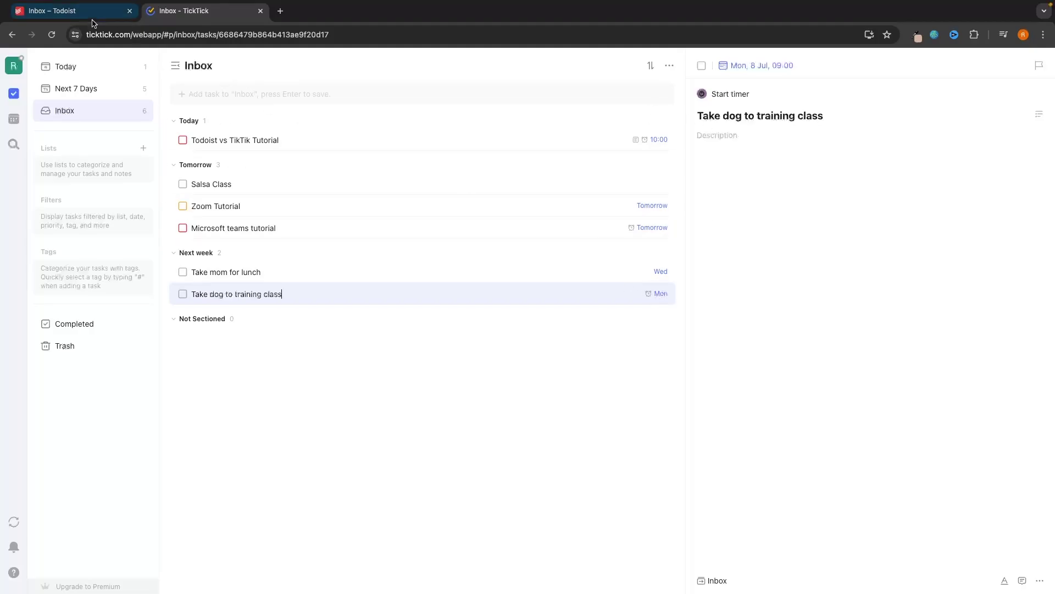
click(66, 11)
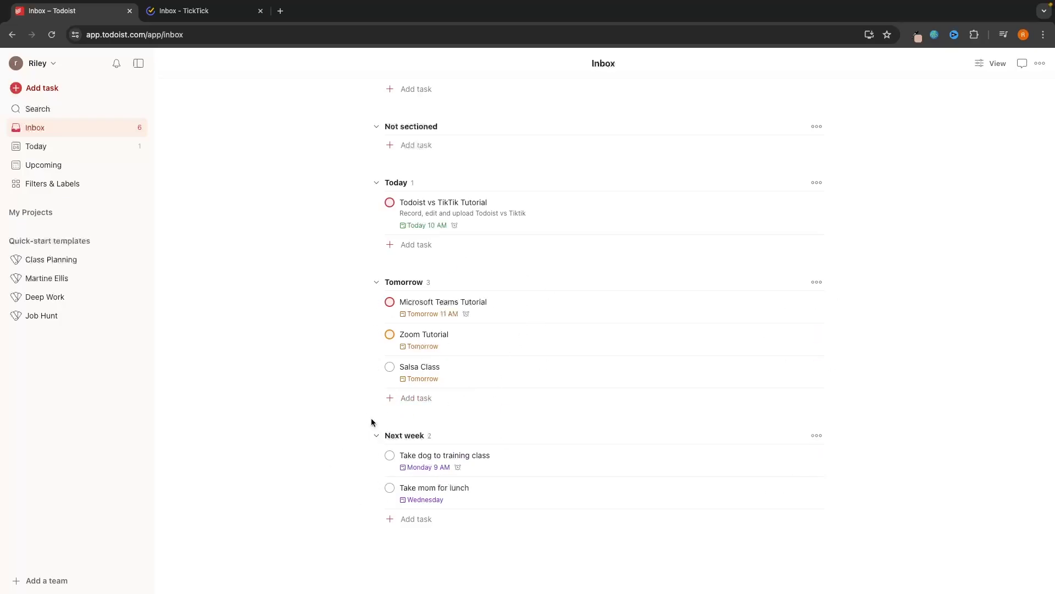
Step: Compare TickTick's Today list with Todoist's Today view
key(ctrl+Tab)
click(70, 68)
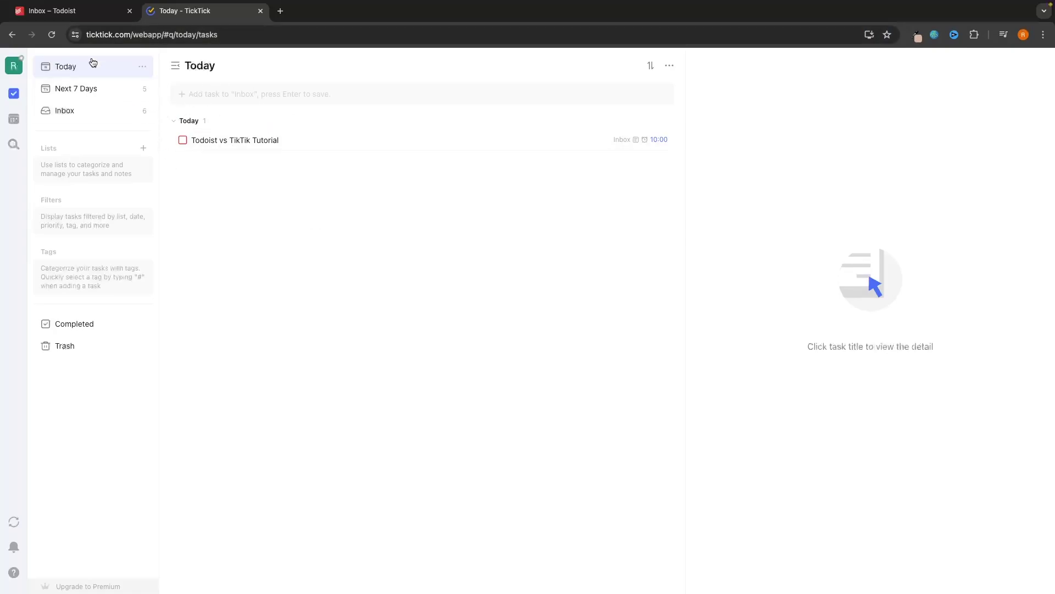
click(66, 14)
click(57, 144)
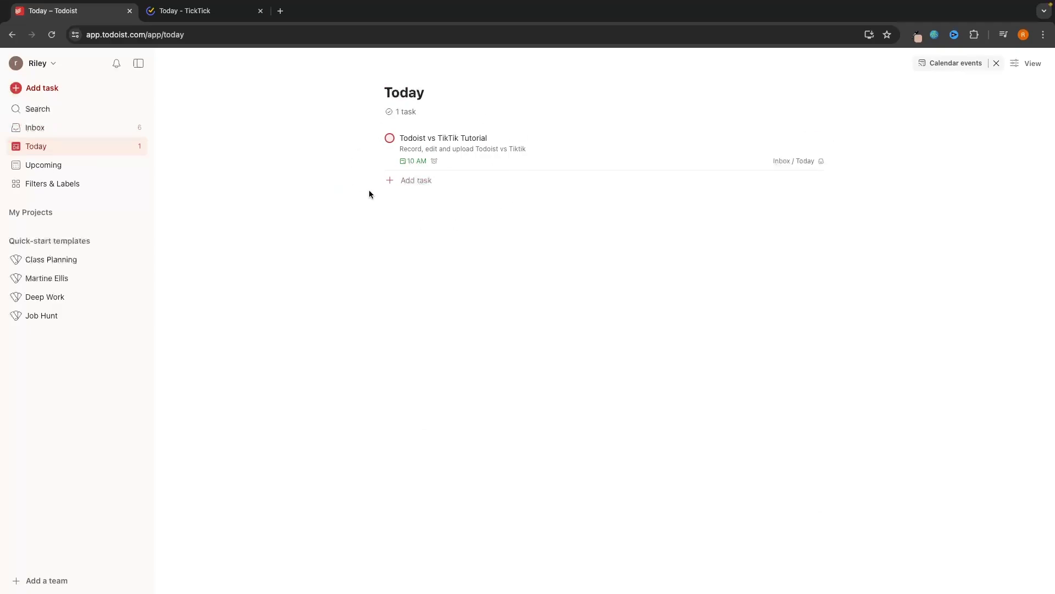
Step: Compare TickTick's Next 7 Days with Todoist's Upcoming schedule, paging between Jul 4–6 and Jul 7–12
key(ctrl+Tab)
click(82, 90)
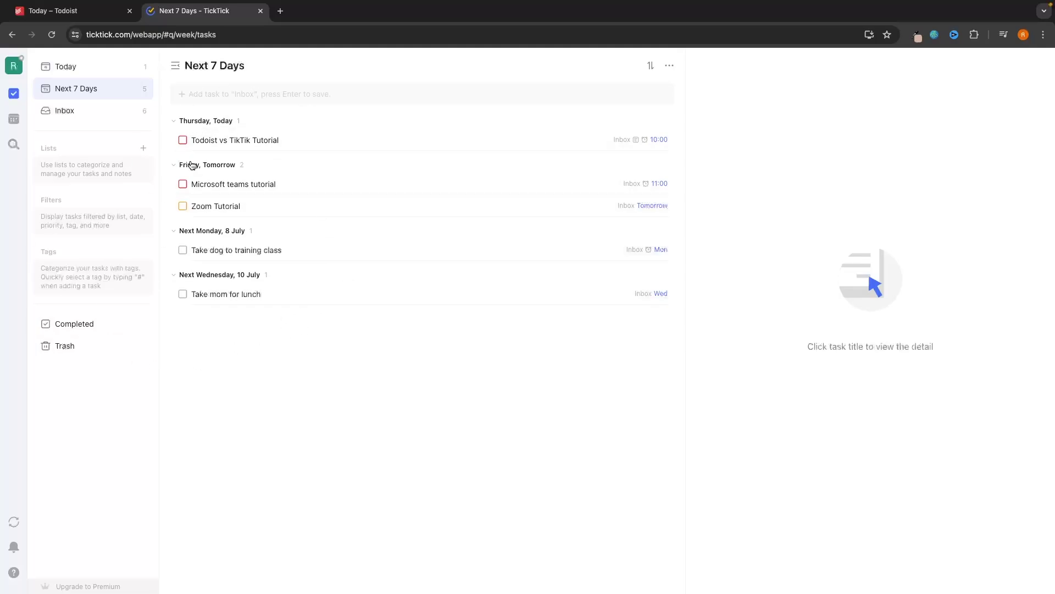
key(ctrl+shift+Tab)
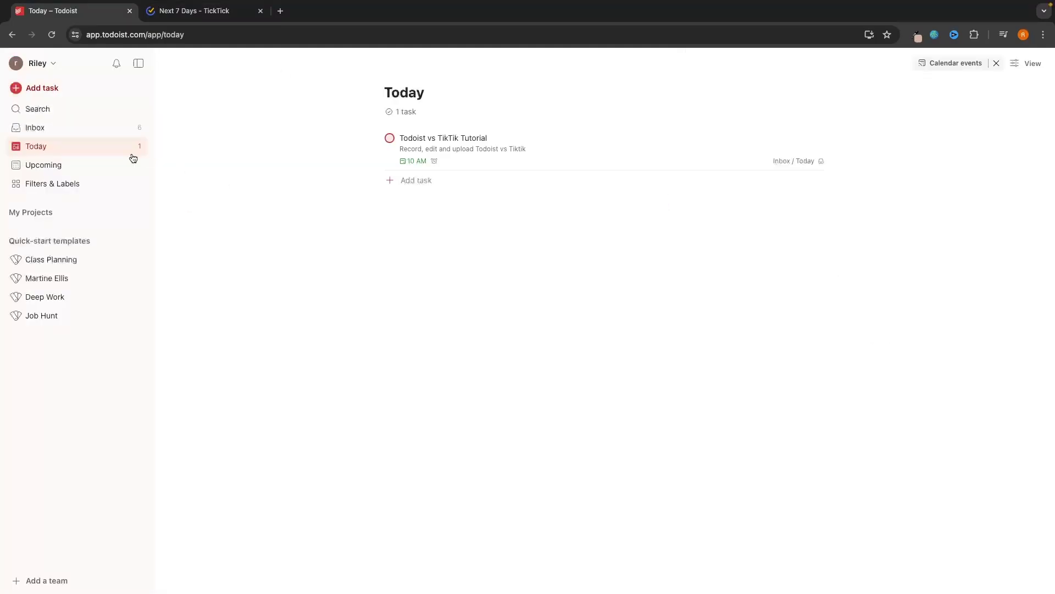
click(55, 165)
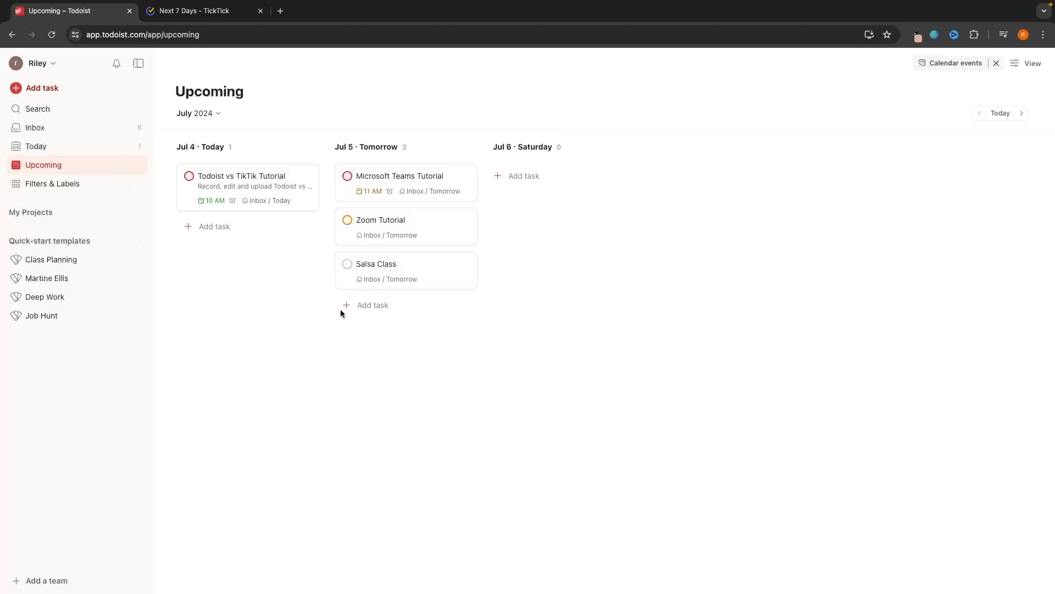
click(1023, 113)
click(982, 114)
click(1022, 113)
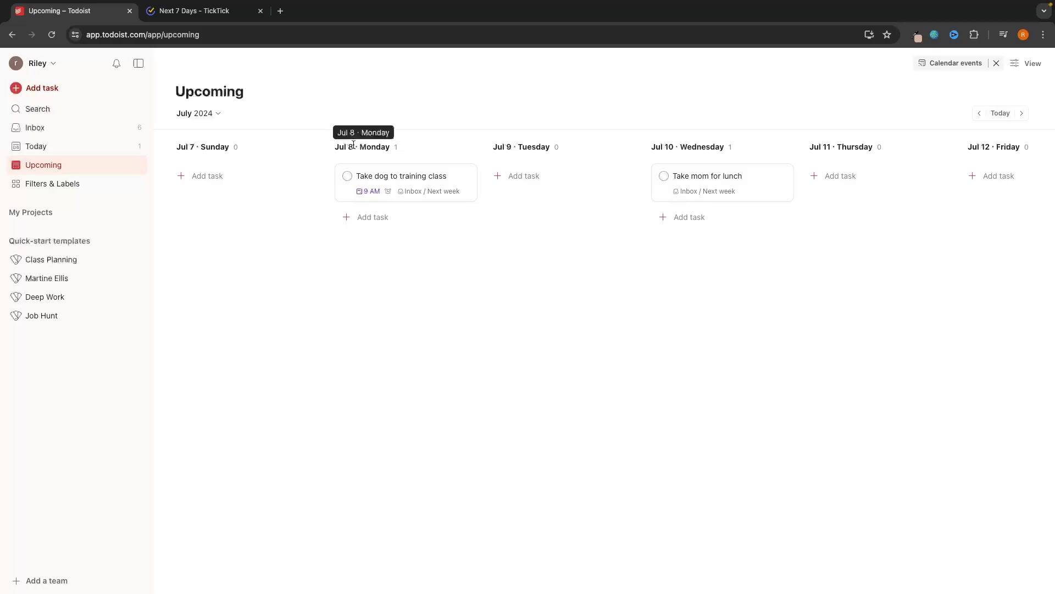
Step: Check TickTick's Next 7 Days again and show Todoist's Upcoming as a list
key(ctrl+Tab)
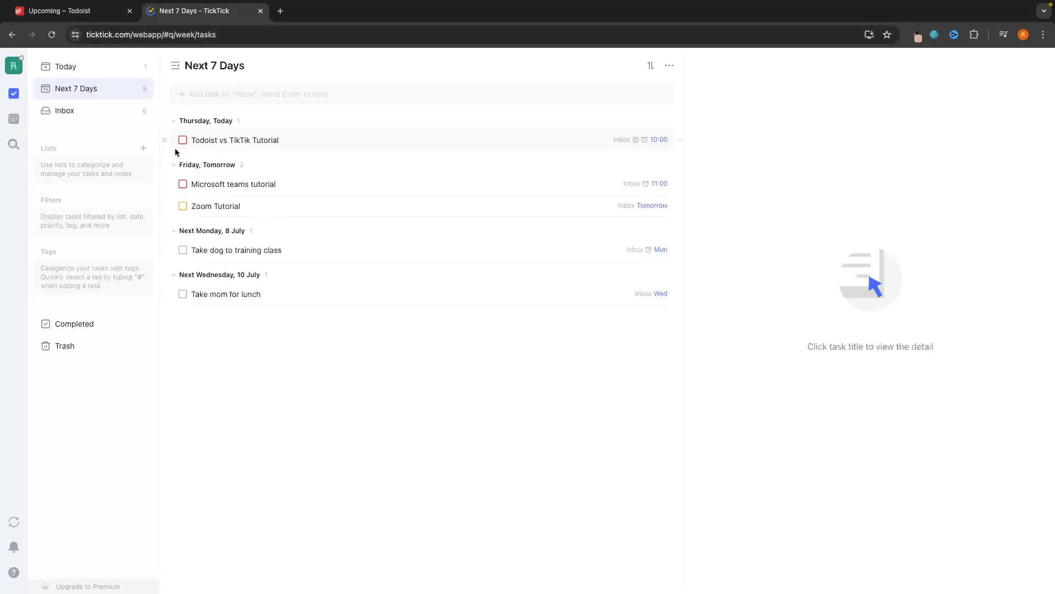
key(ctrl+Tab)
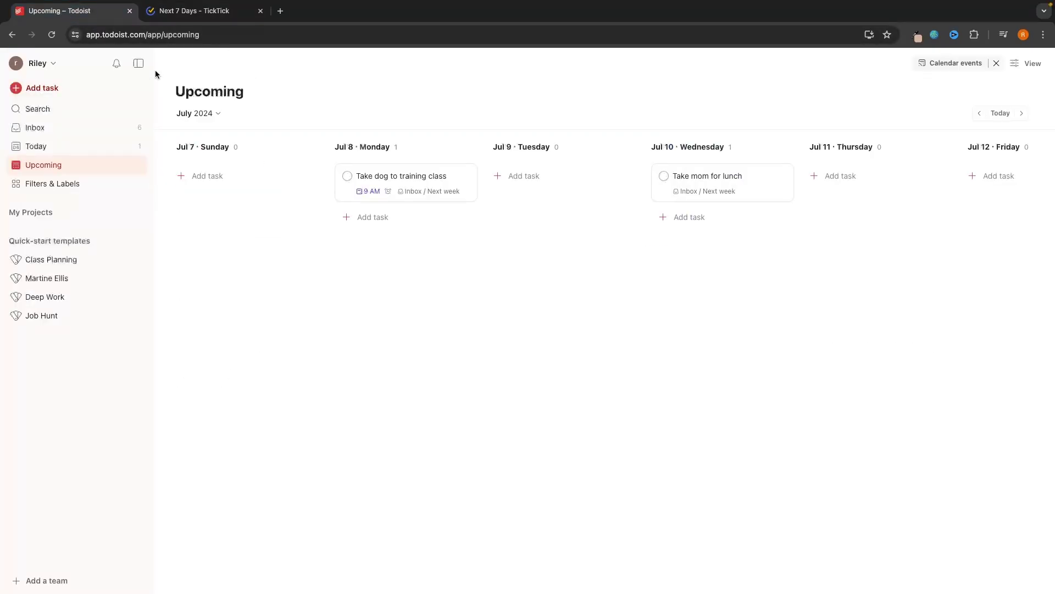
click(1029, 64)
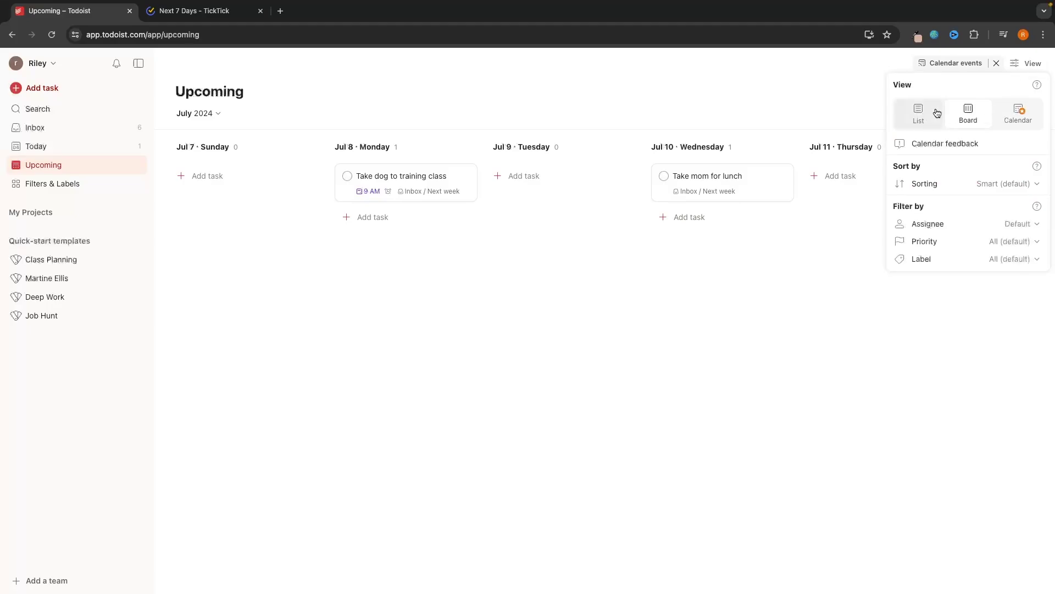
click(934, 112)
click(859, 124)
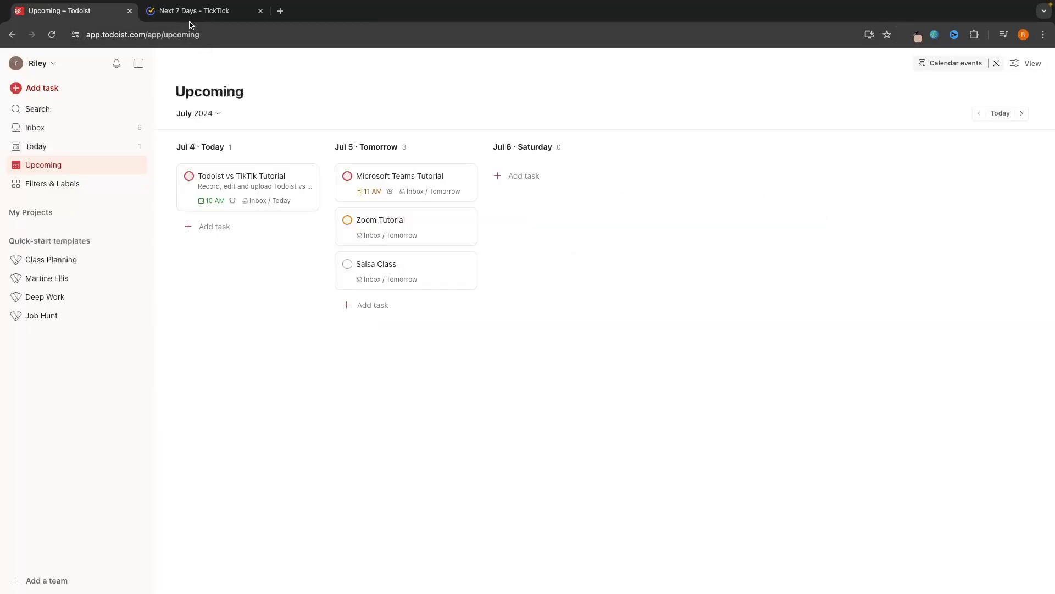
Step: Bring up the add-project choices next to My Projects in Todoist
click(190, 12)
click(88, 13)
click(170, 16)
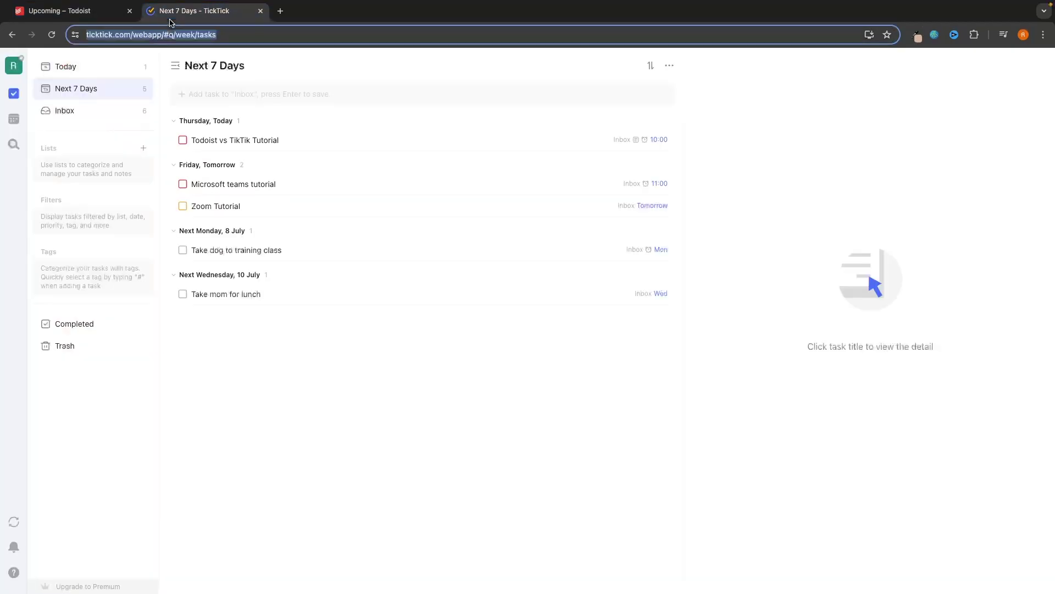
click(80, 12)
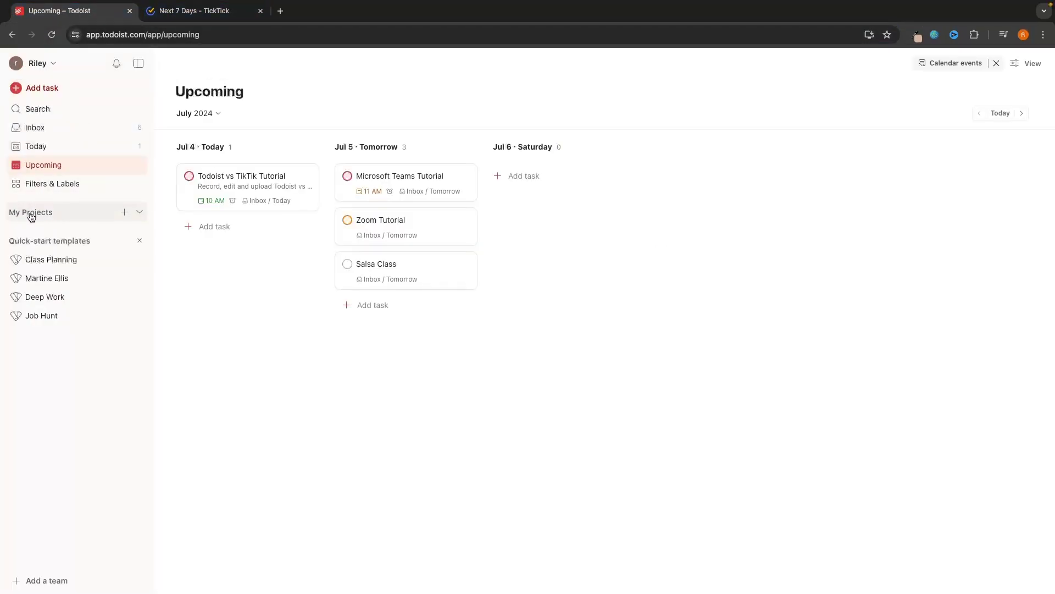
click(124, 212)
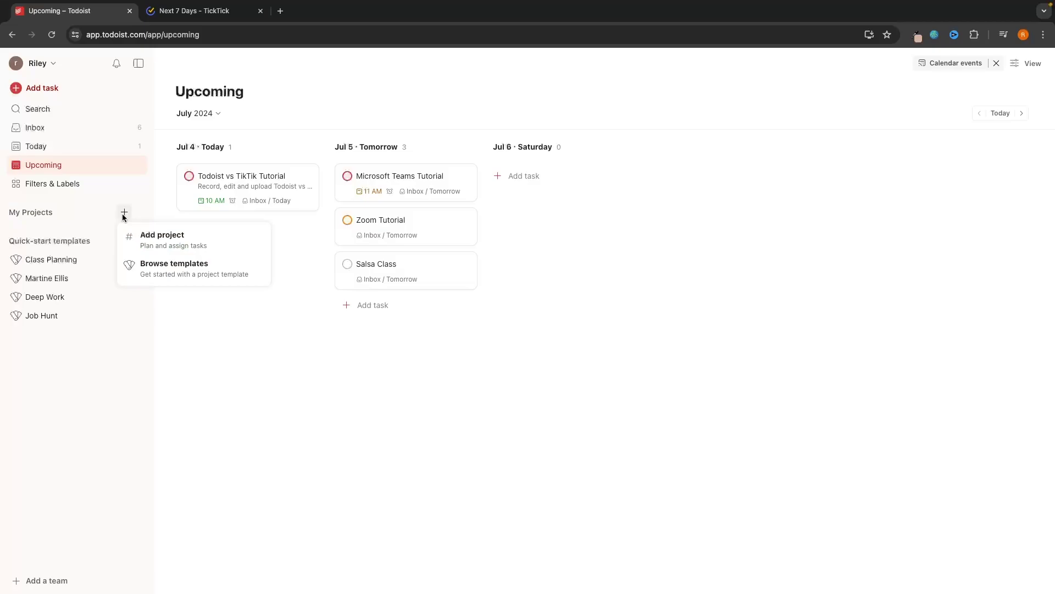
Step: Start a new blank project named YouTube Content and set its colour to Red
click(176, 240)
click(441, 175)
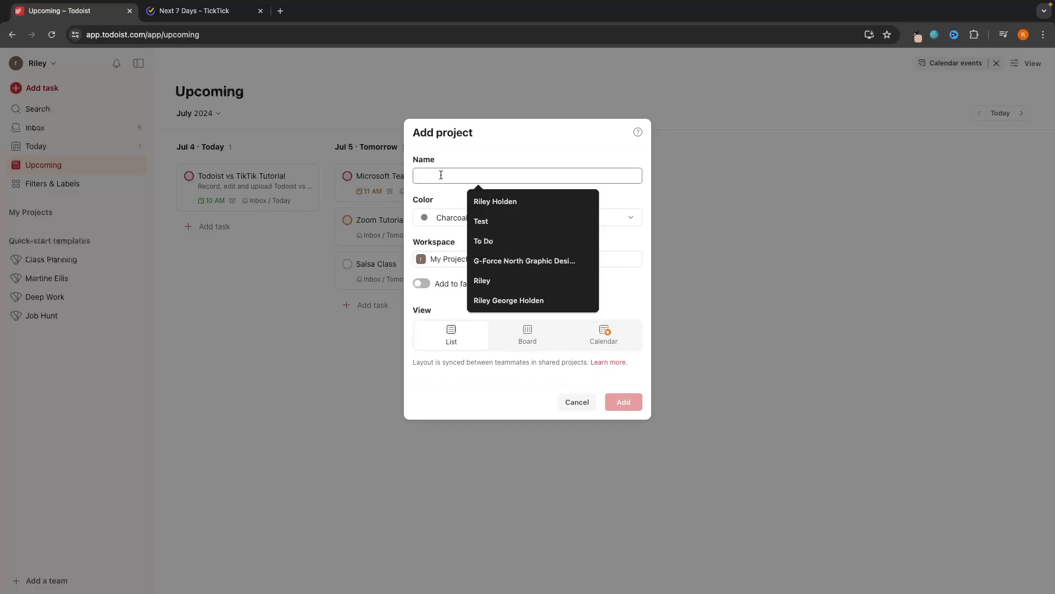
text(You)
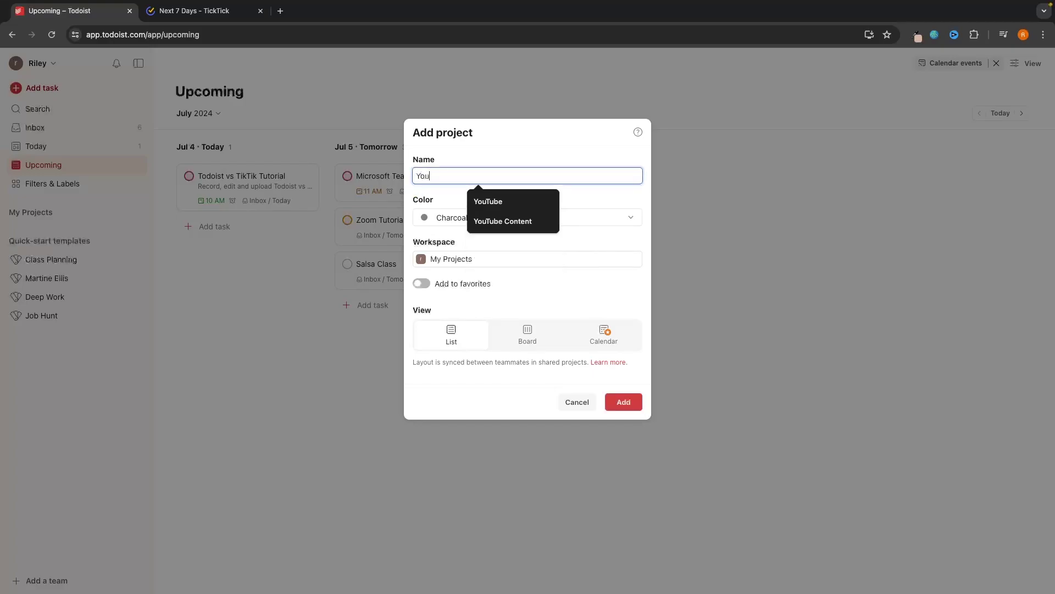
text(Tub)
key(Down)
key(Down)
key(Return)
click(461, 217)
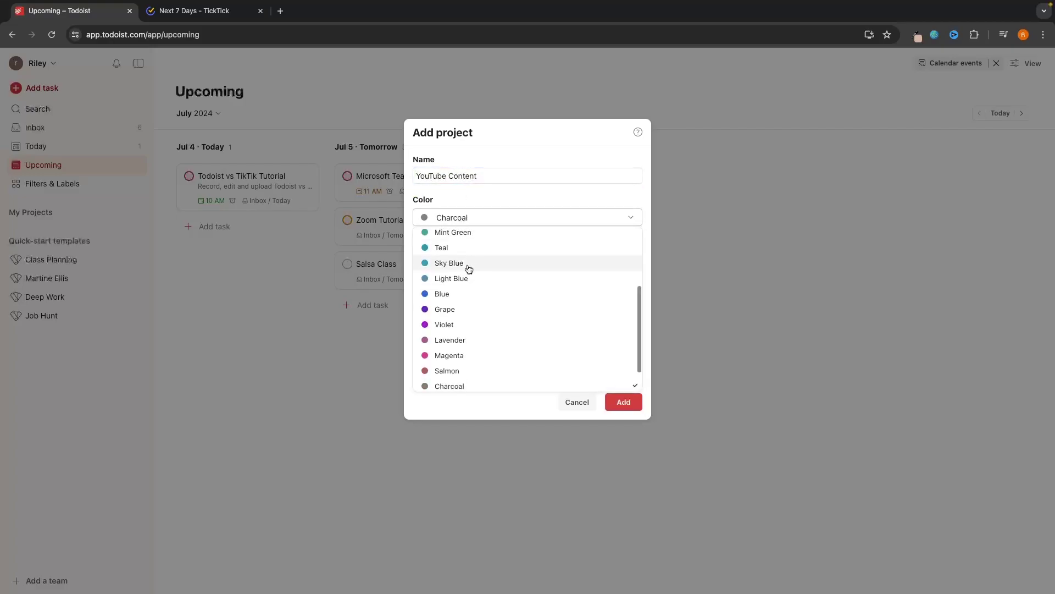
scroll(469, 269, up, 3)
scroll(467, 266, up, 2)
click(439, 253)
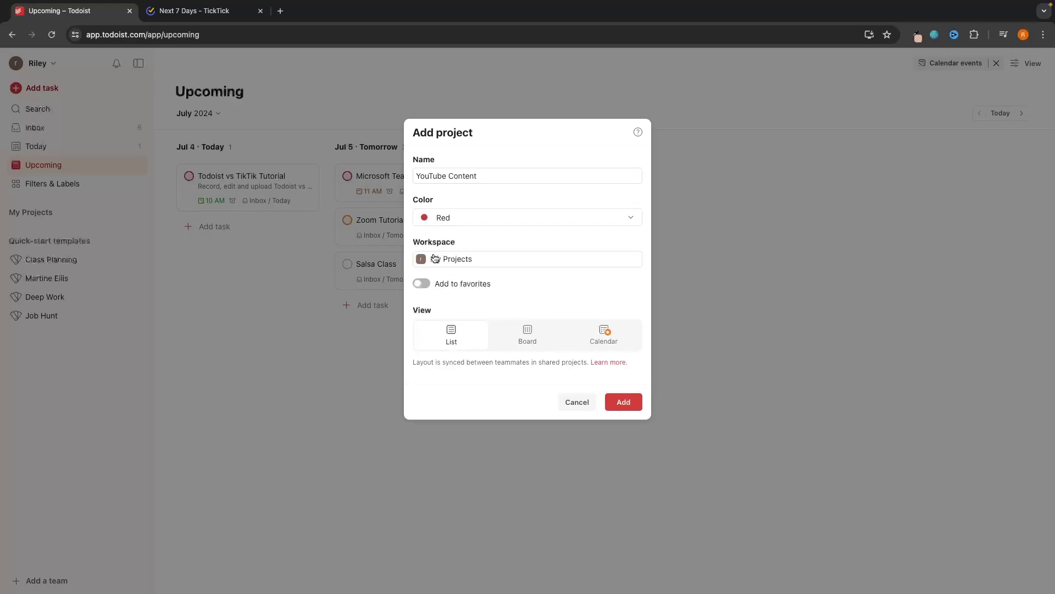
Step: Settle on the List layout and create the project
click(516, 337)
click(468, 337)
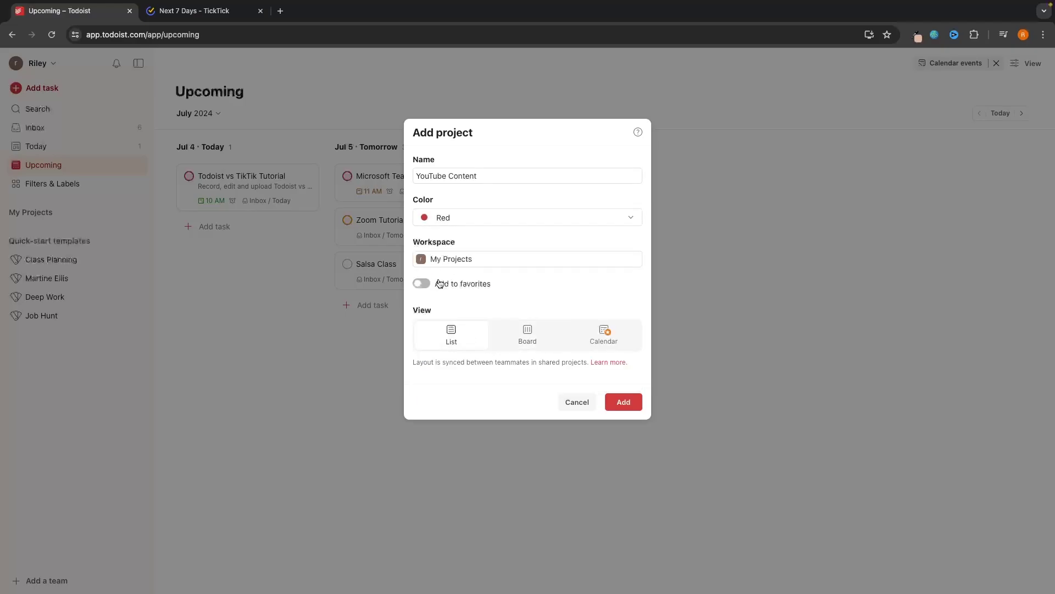
click(520, 347)
click(464, 342)
click(624, 402)
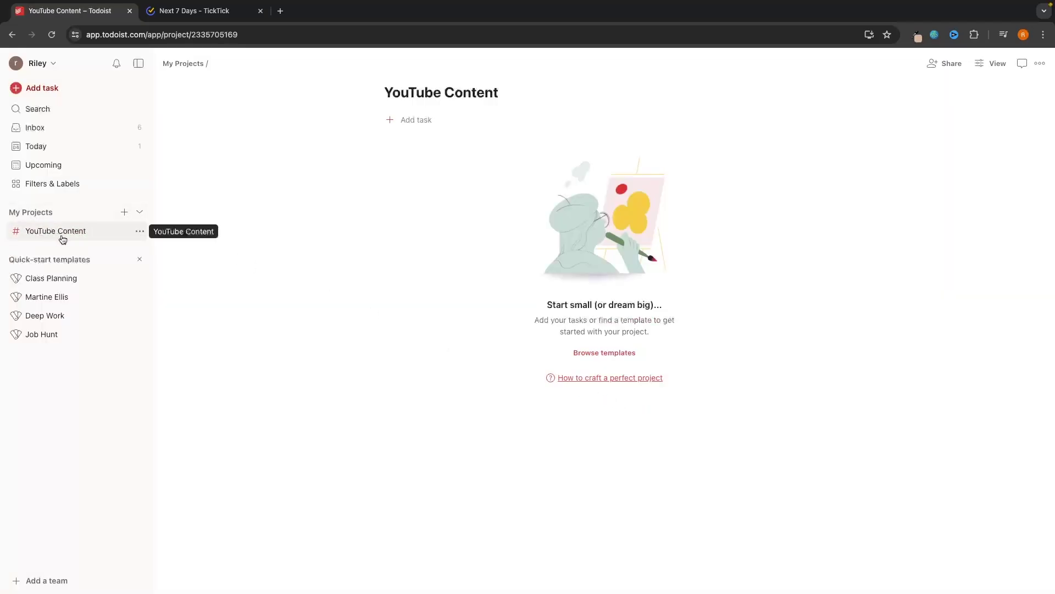
Step: Discard an empty task in YouTube Content and return to the Inbox
click(411, 120)
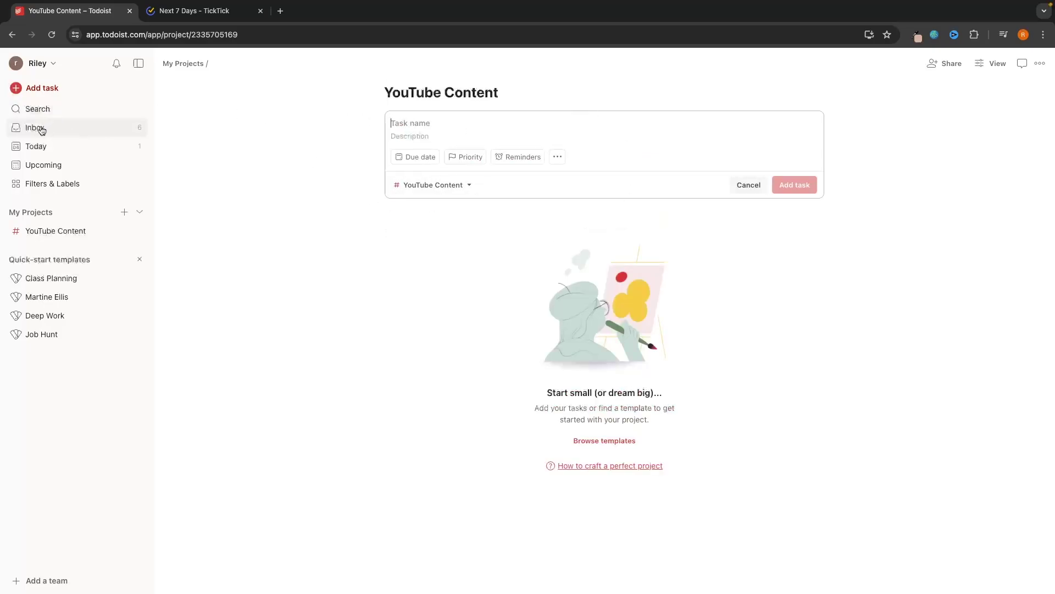
click(758, 184)
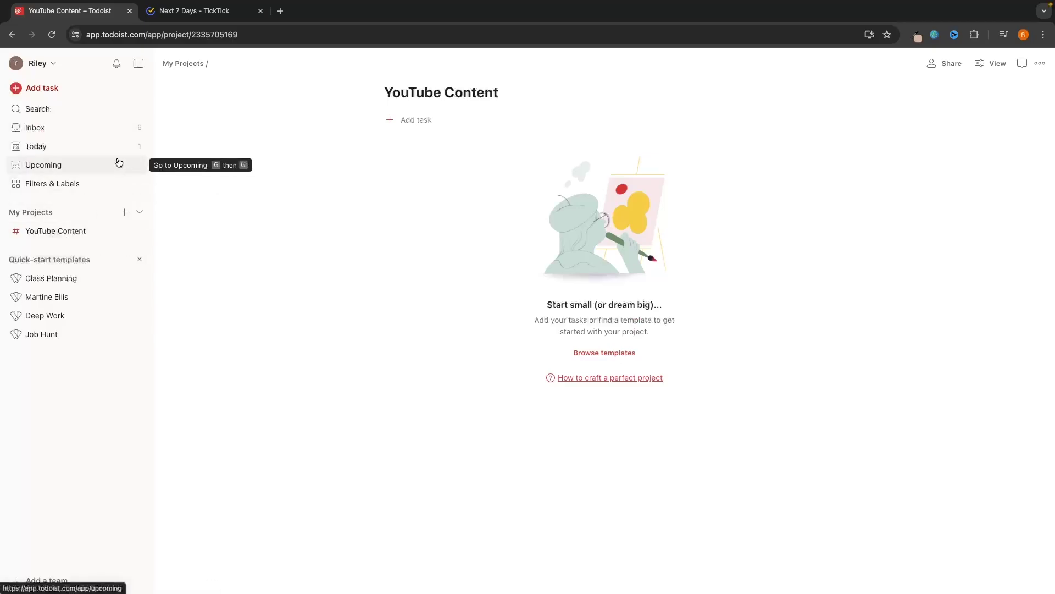
click(35, 130)
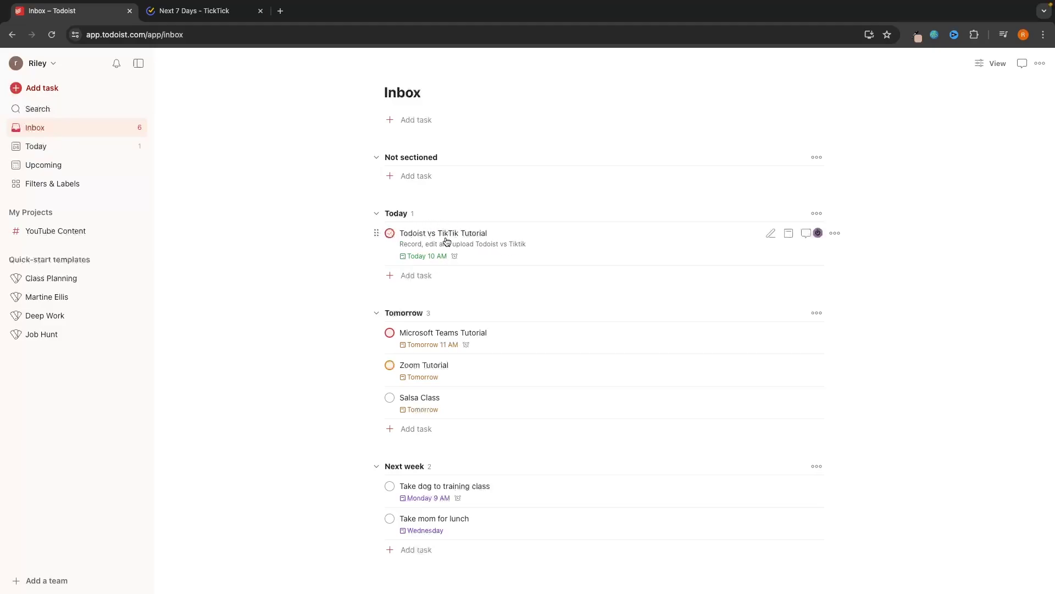
Step: Move the Todoist vs TikTik Tutorial task into the YouTube Content project
click(467, 238)
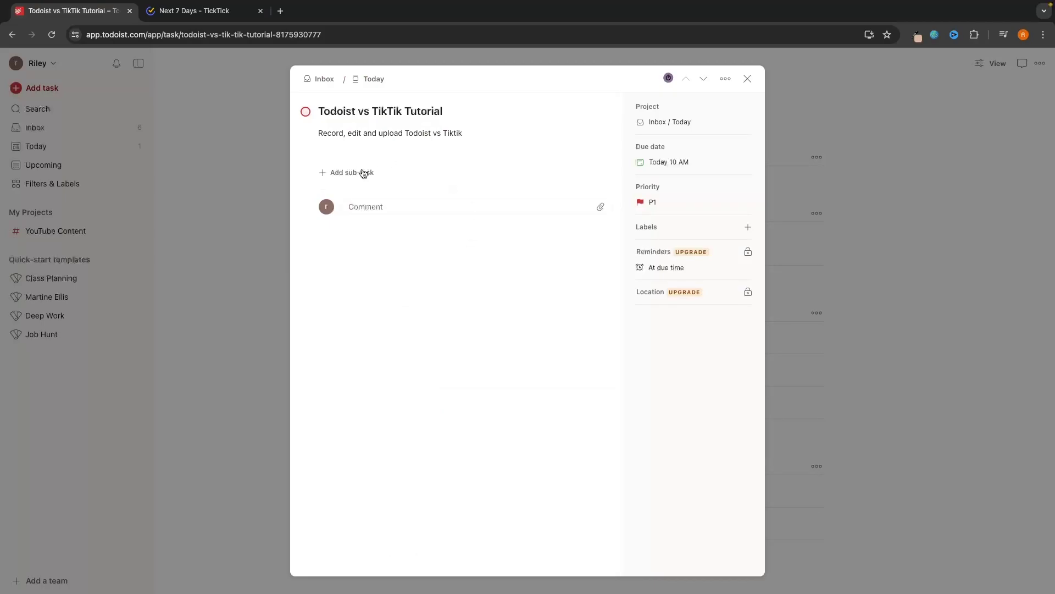
click(657, 122)
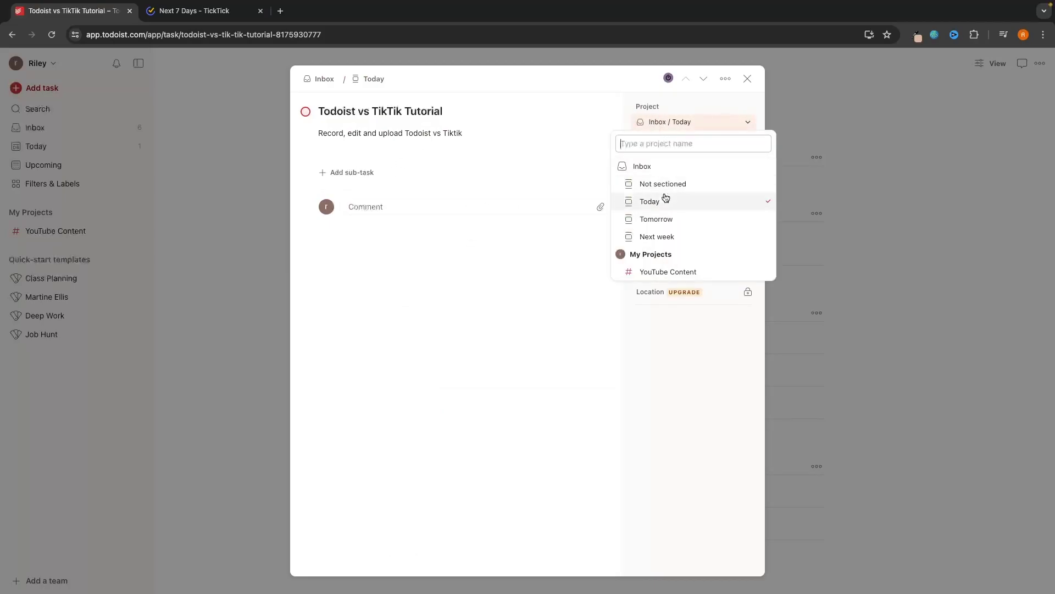
click(674, 275)
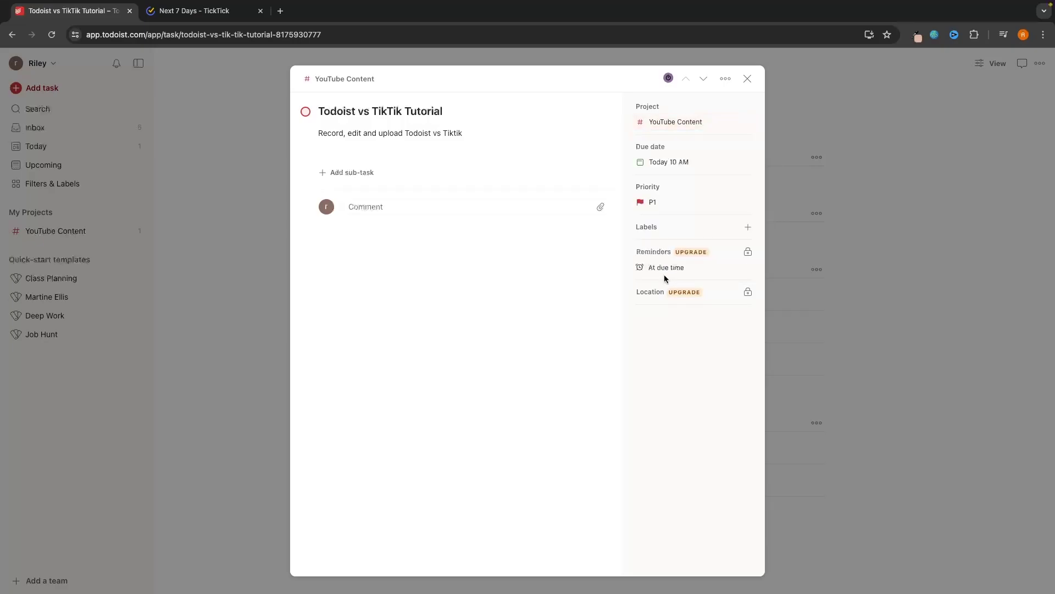
click(748, 79)
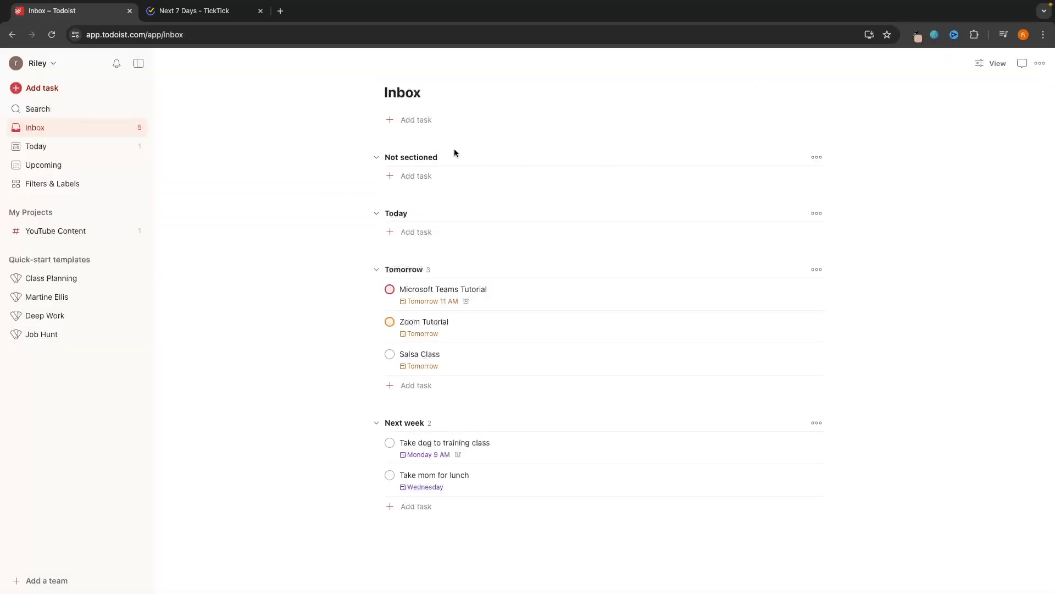
Step: Look through YouTube Content, Upcoming and Inbox to confirm where the task landed
click(71, 230)
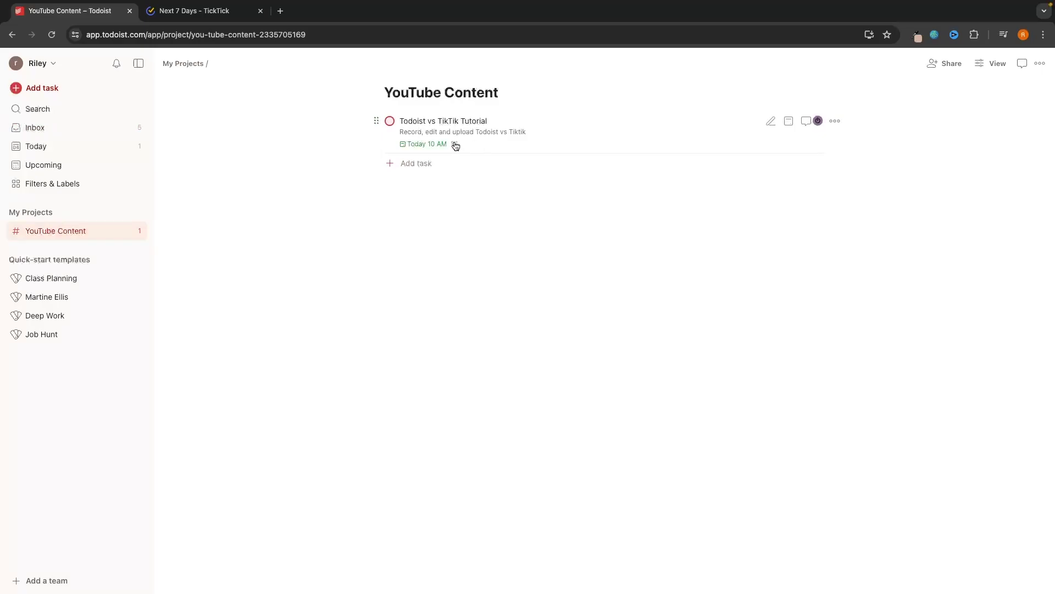
click(110, 168)
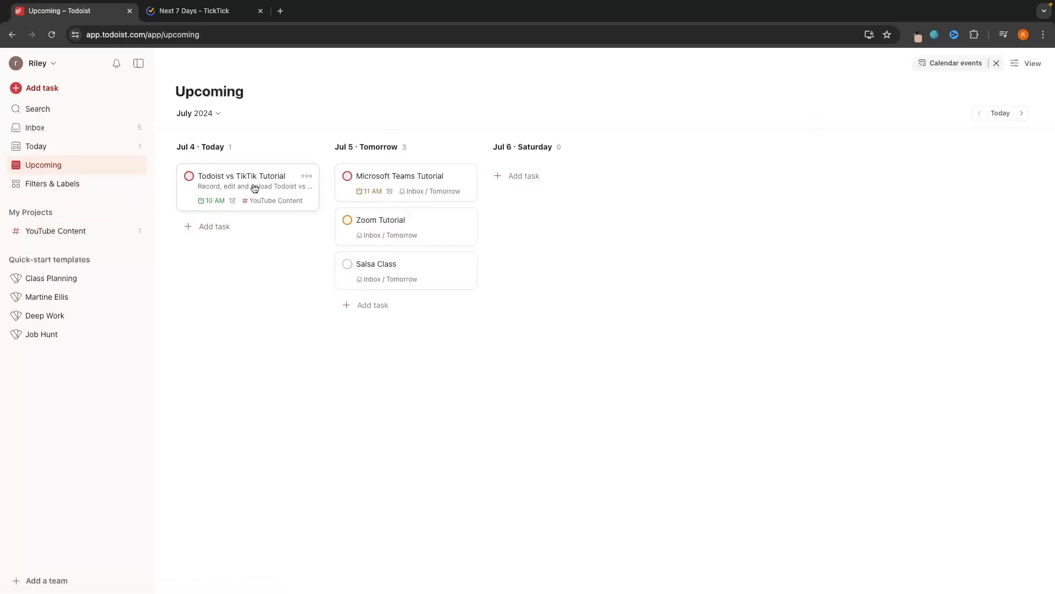
click(273, 200)
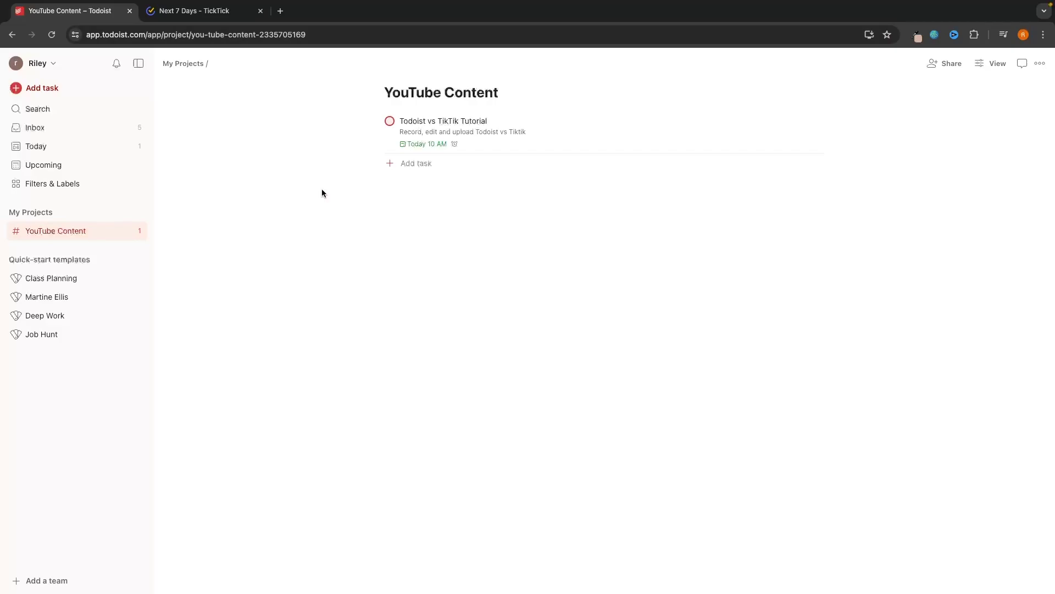
click(94, 129)
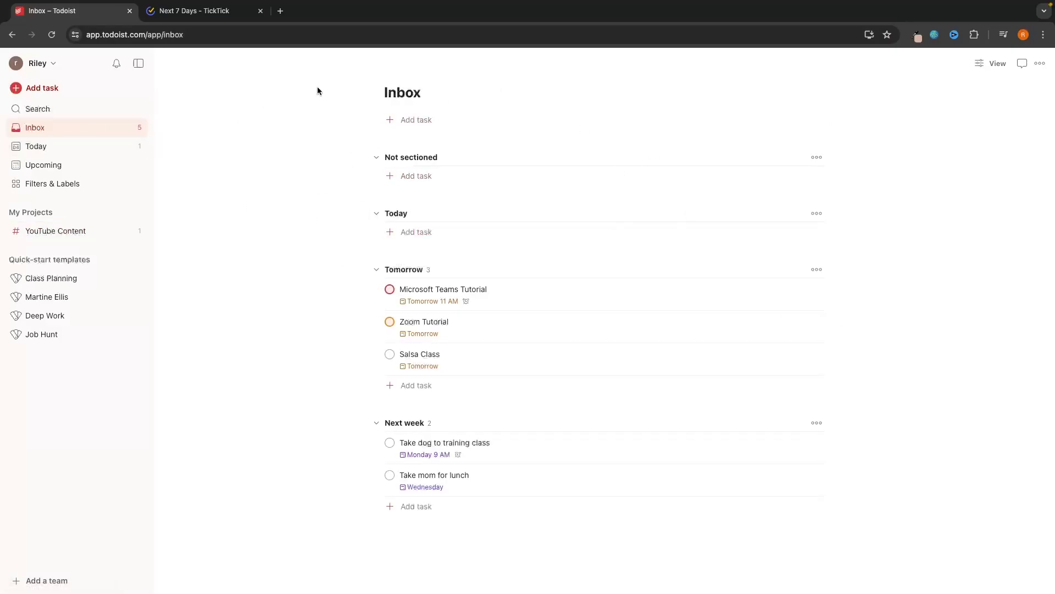
click(50, 232)
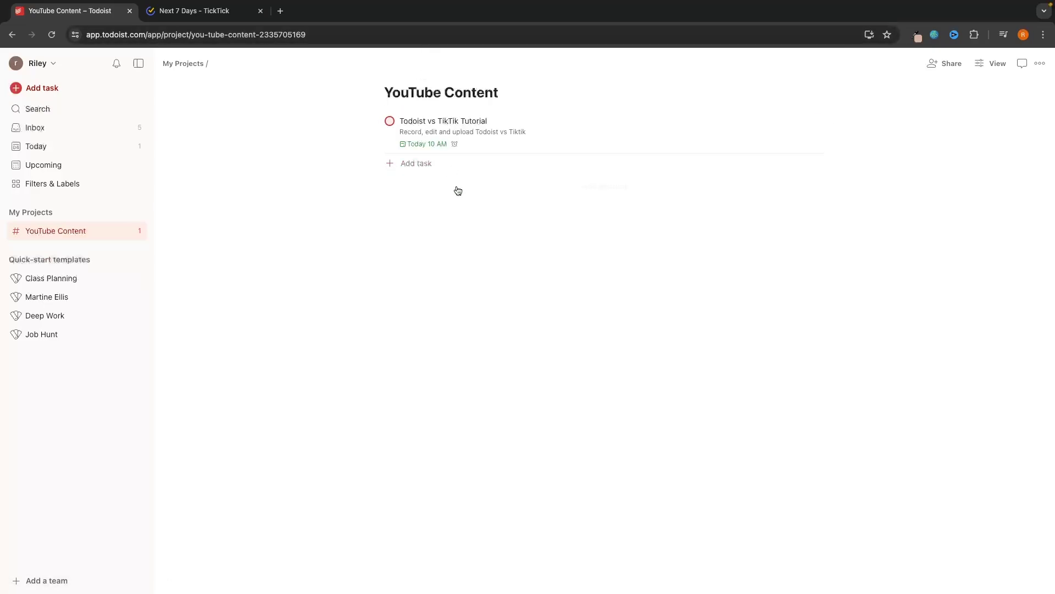
mouse_move(589, 192)
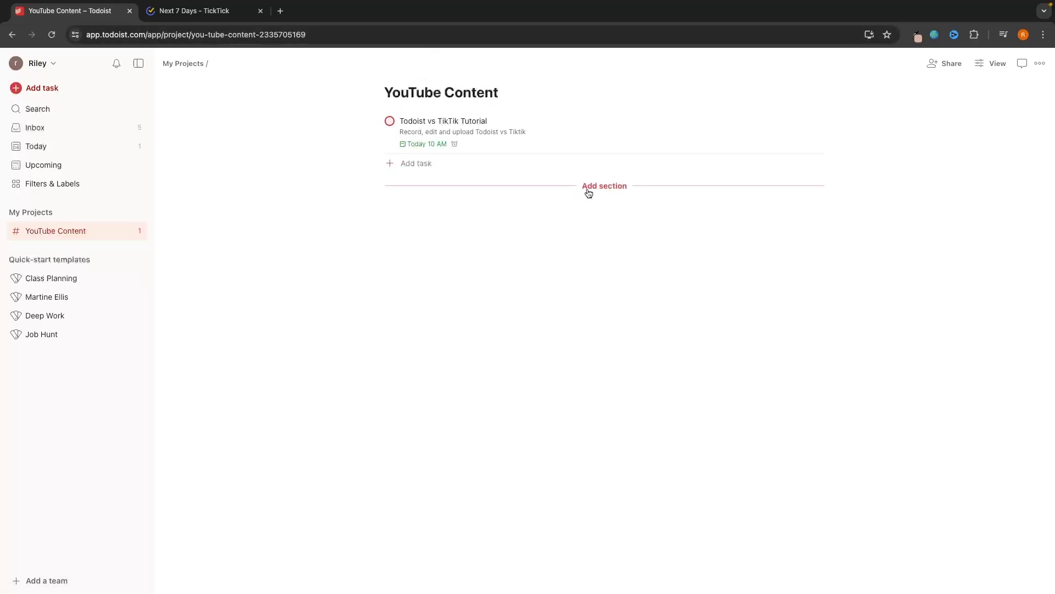
click(75, 127)
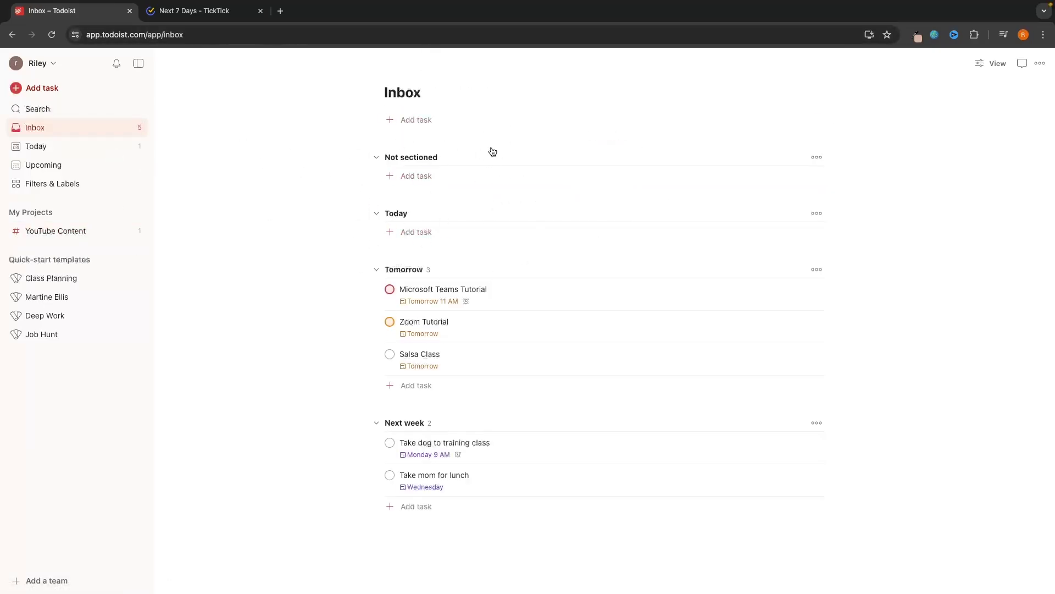
mouse_move(443, 293)
Step: Move Microsoft Teams Tutorial into the YouTube Content project
click(422, 293)
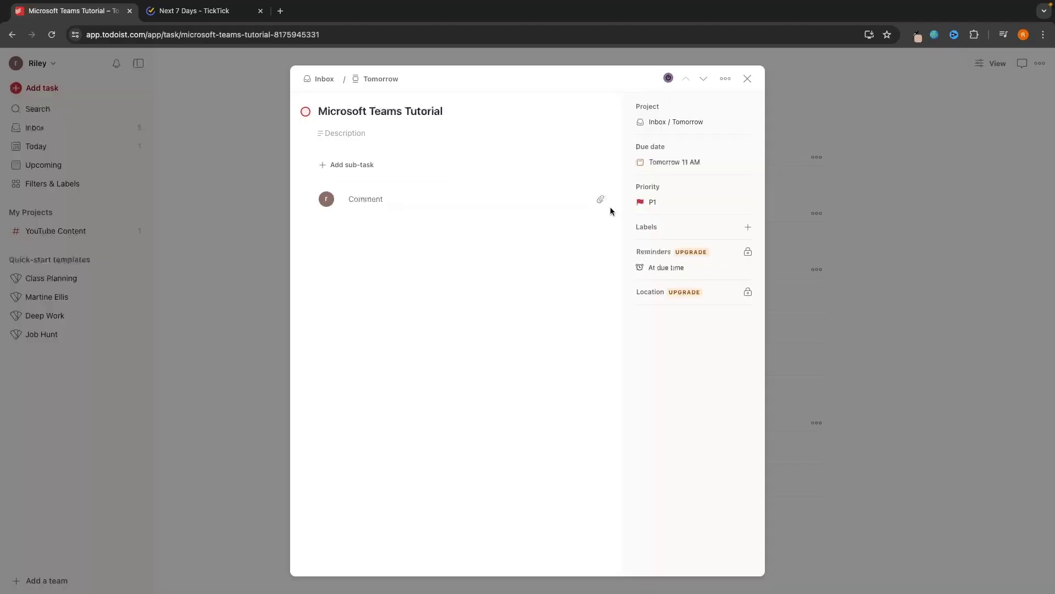
click(683, 121)
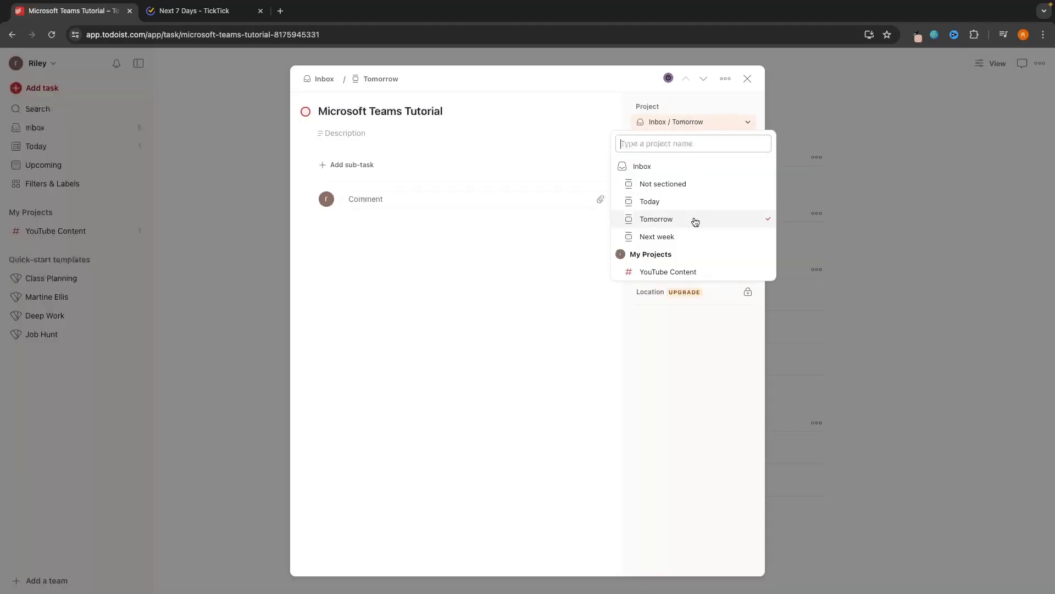
click(666, 271)
click(747, 79)
Step: Move Zoom Tutorial into the YouTube Content project
click(454, 296)
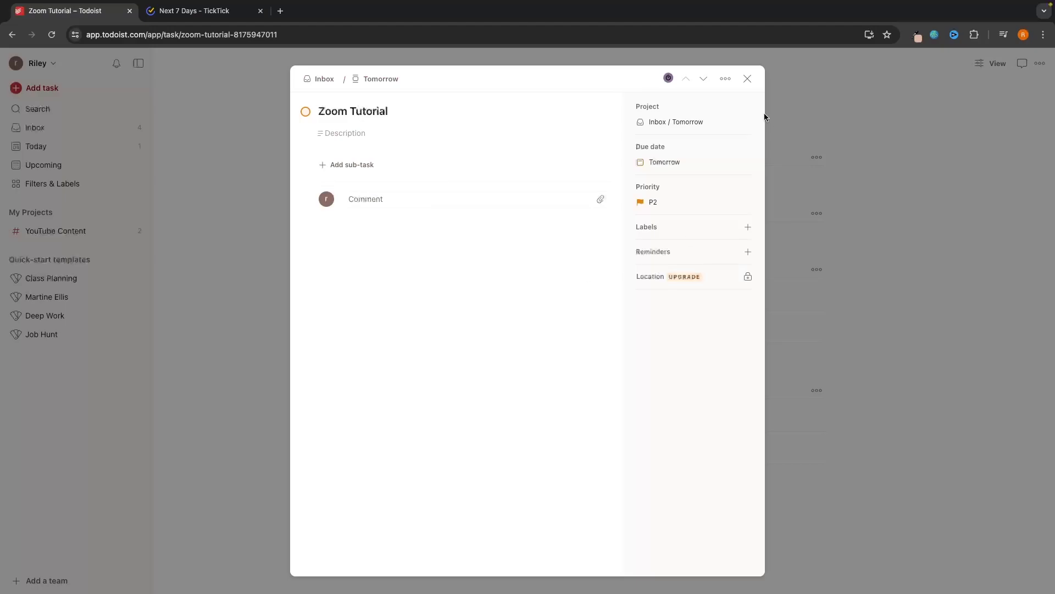
click(726, 78)
click(749, 97)
click(699, 127)
click(668, 272)
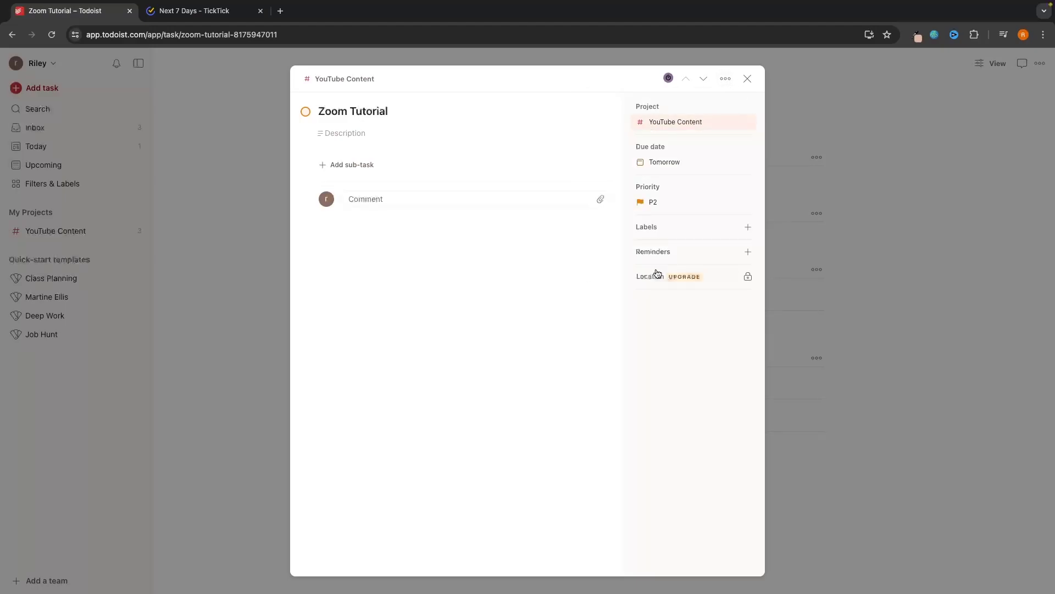
key(Escape)
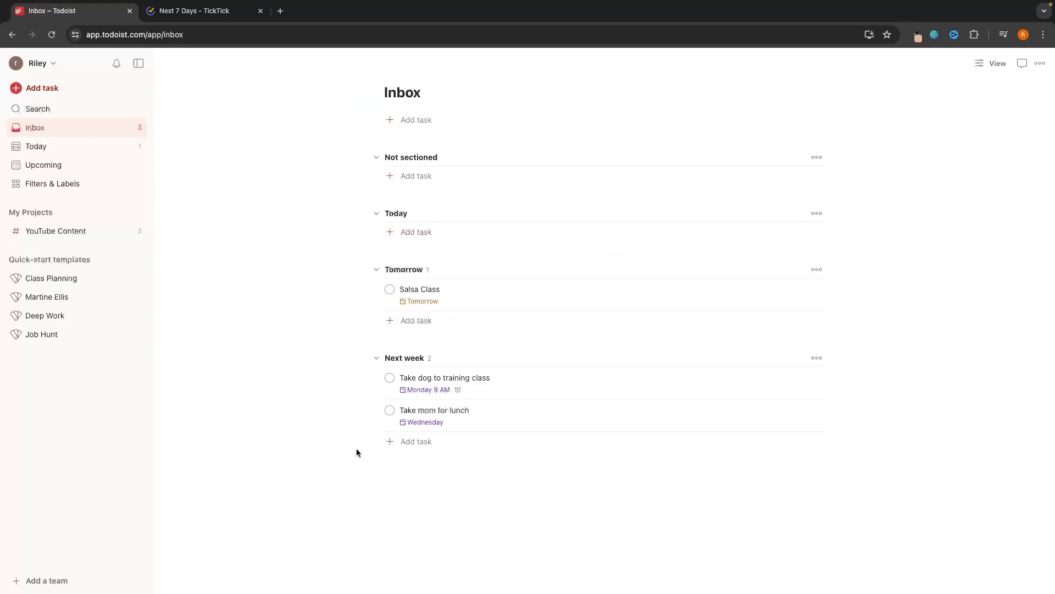
Step: Add Today and Tomorrow sections to YouTube Content and drag the tutorial tasks into them
click(99, 237)
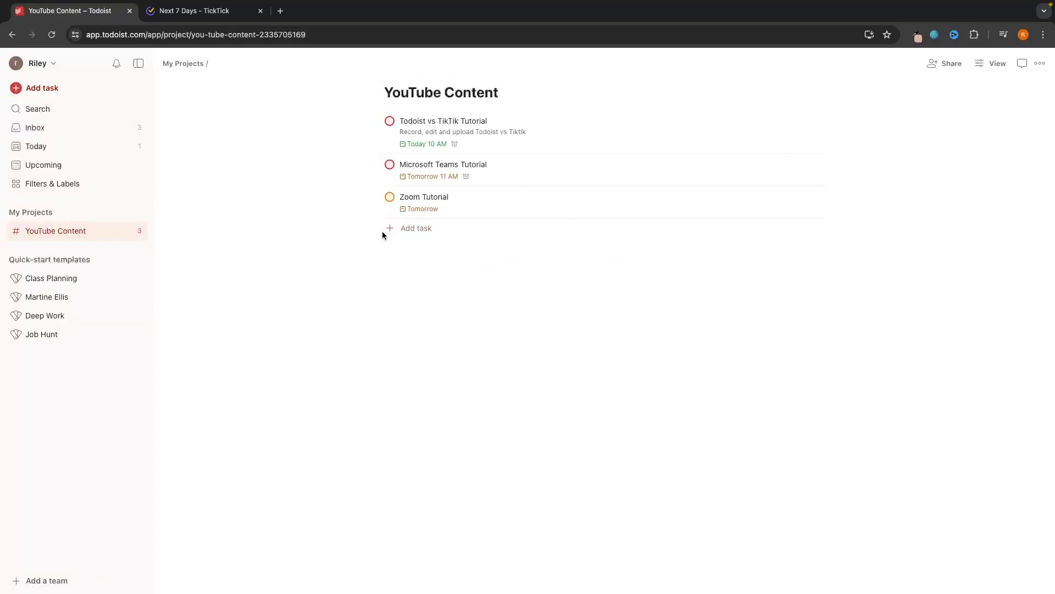
click(544, 249)
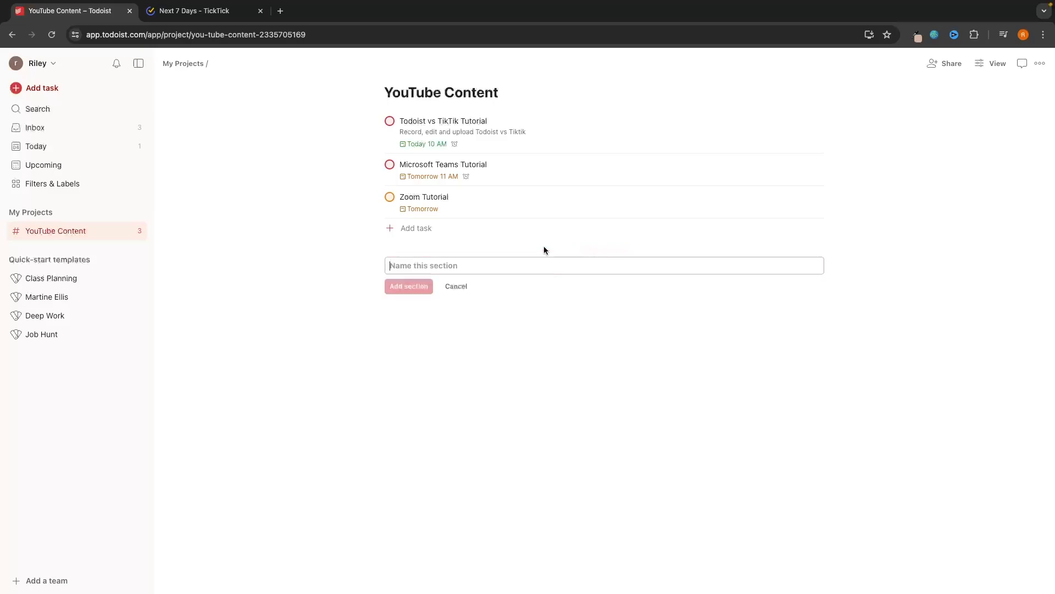
text(Today)
key(Return)
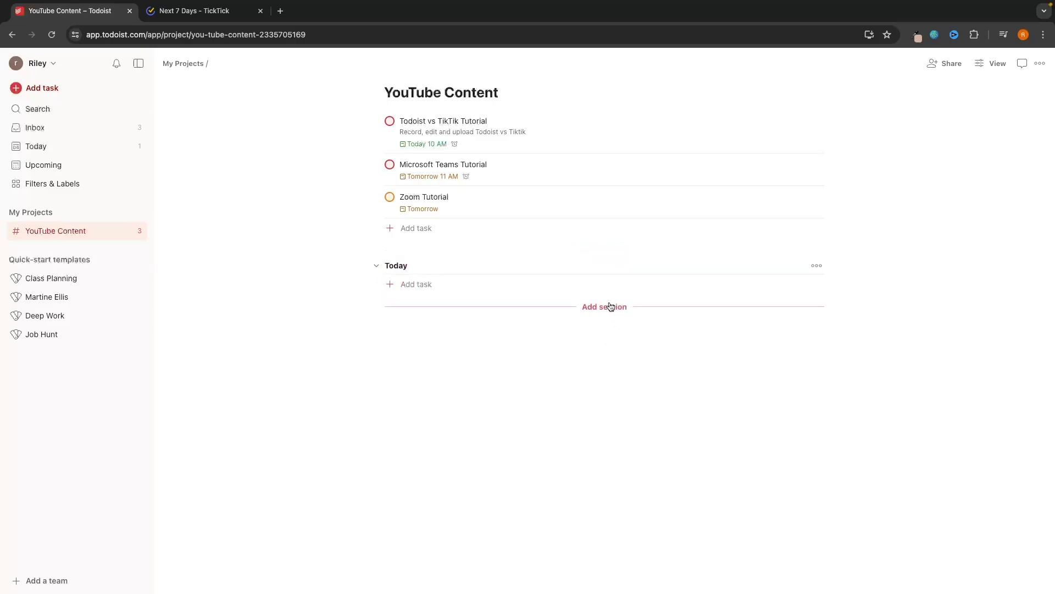
click(609, 306)
text(Tomorrow)
key(Return)
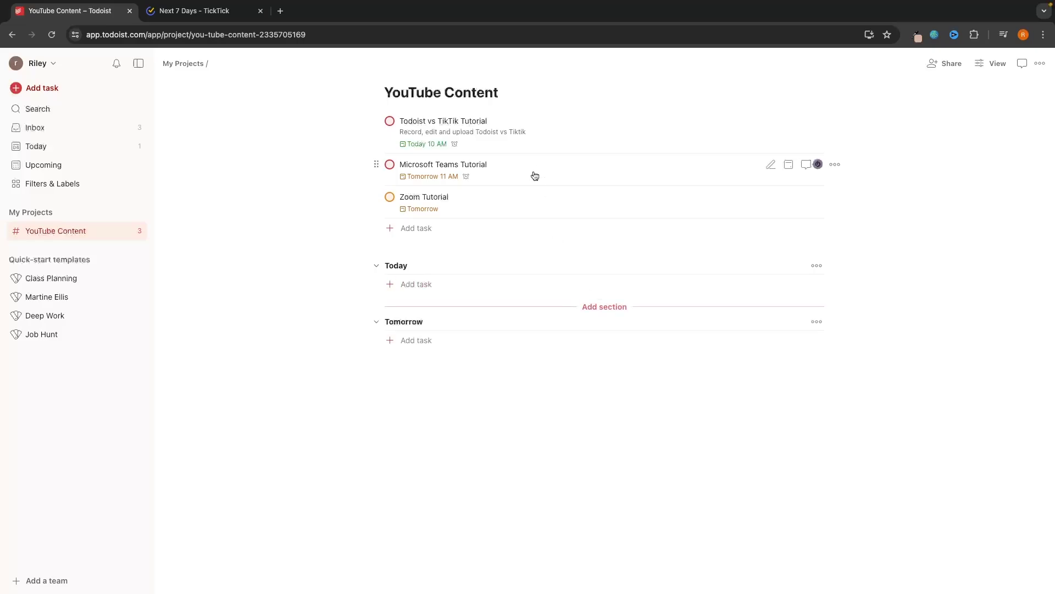
drag(478, 128, 432, 328)
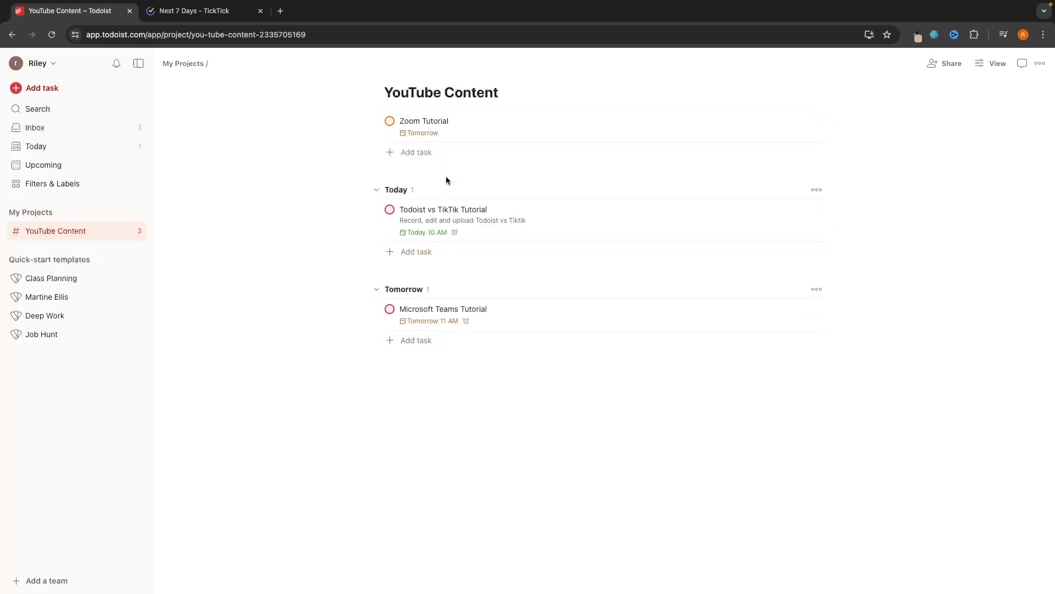
drag(440, 125, 432, 327)
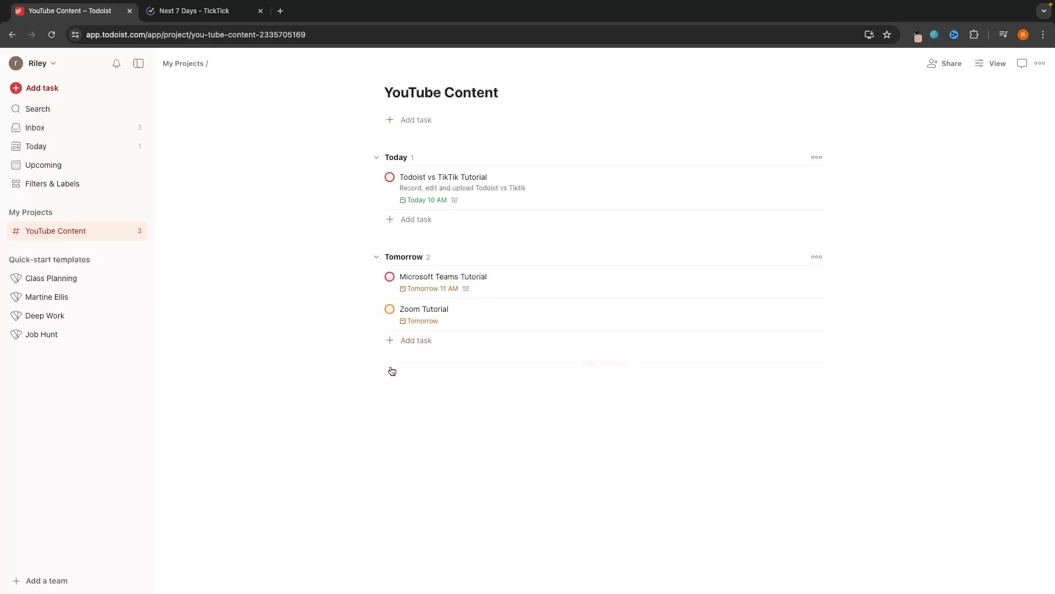
Step: Switch YouTube Content to a board layout and rename the Today section to Todo
click(987, 67)
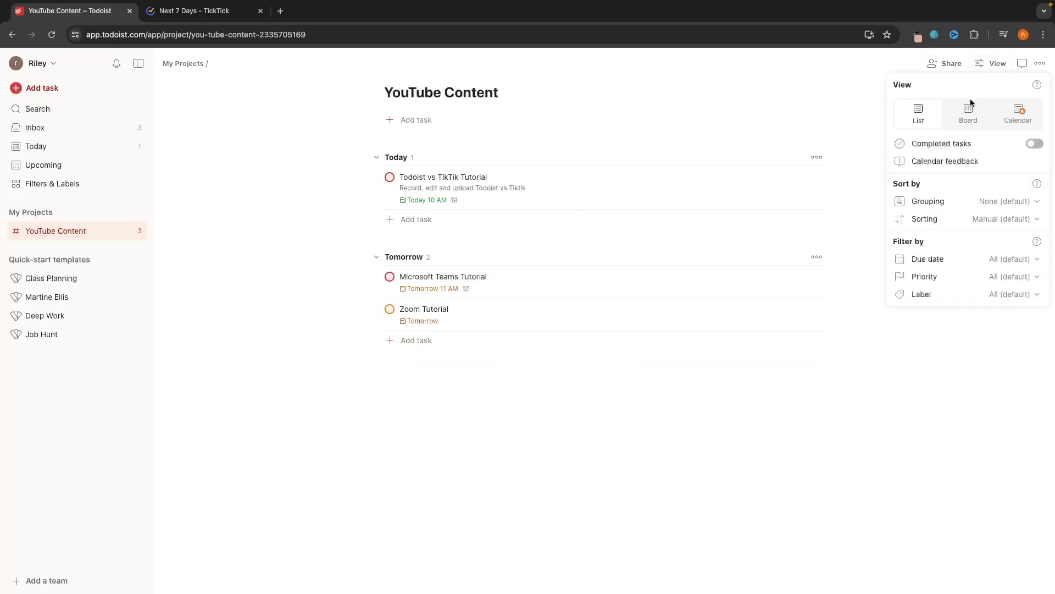
click(956, 107)
click(652, 174)
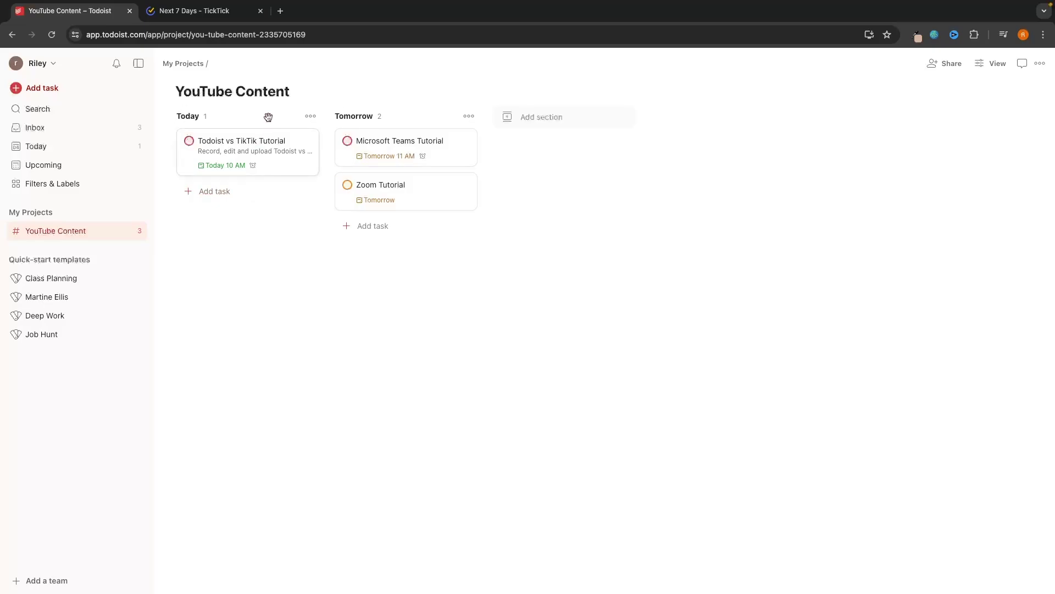
click(191, 113)
double_click(191, 113)
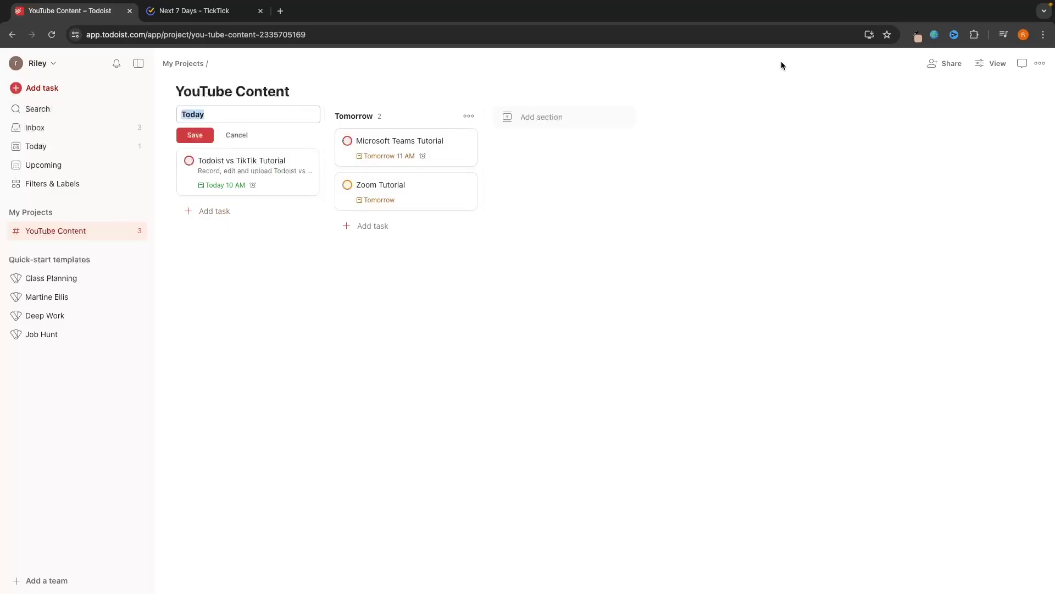
text(Tod)
click(639, 109)
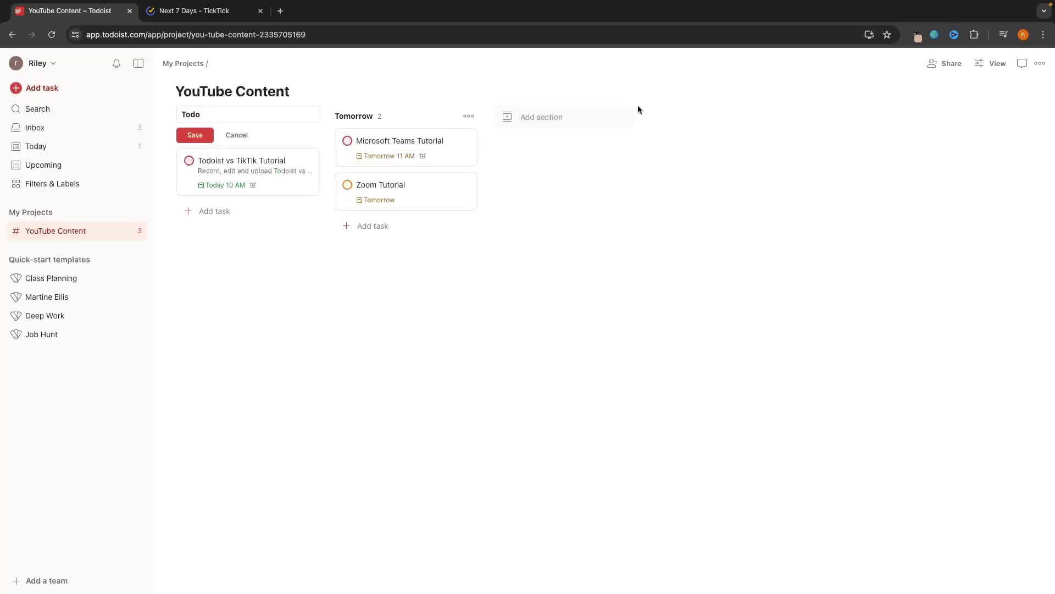
Step: Rename Tomorrow to Video recorded and add a Video edited column
click(355, 114)
double_click(354, 114)
text(Video)
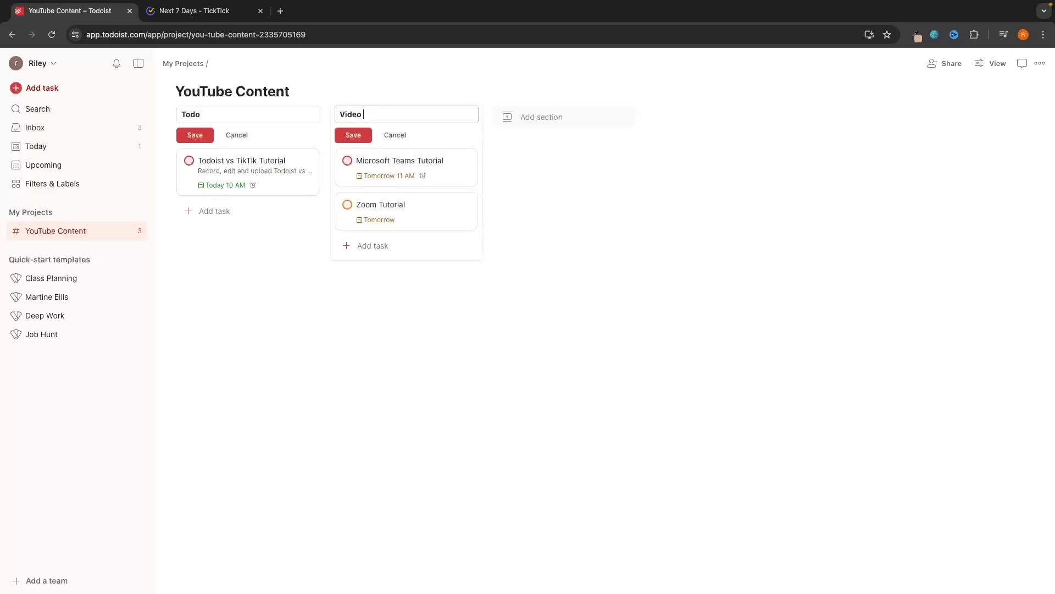
text( recorded)
key(Return)
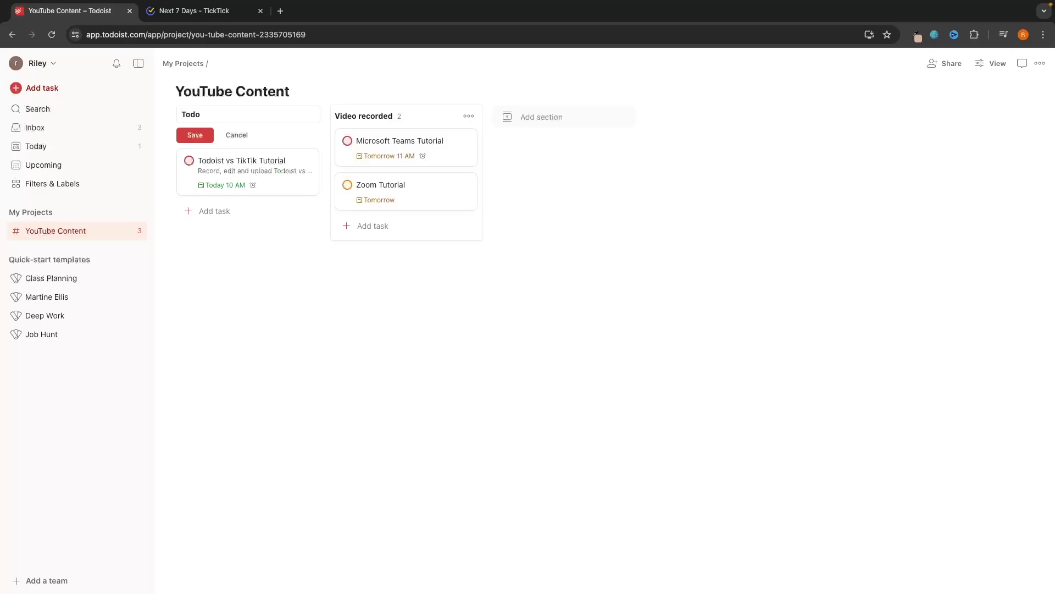
click(525, 115)
text(Video )
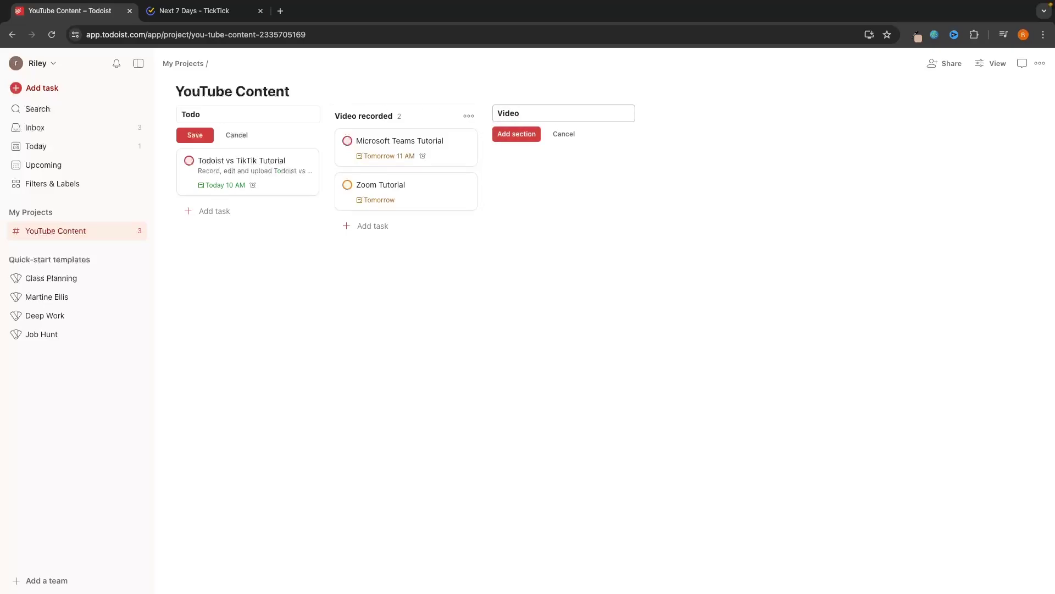
text(edited)
key(Return)
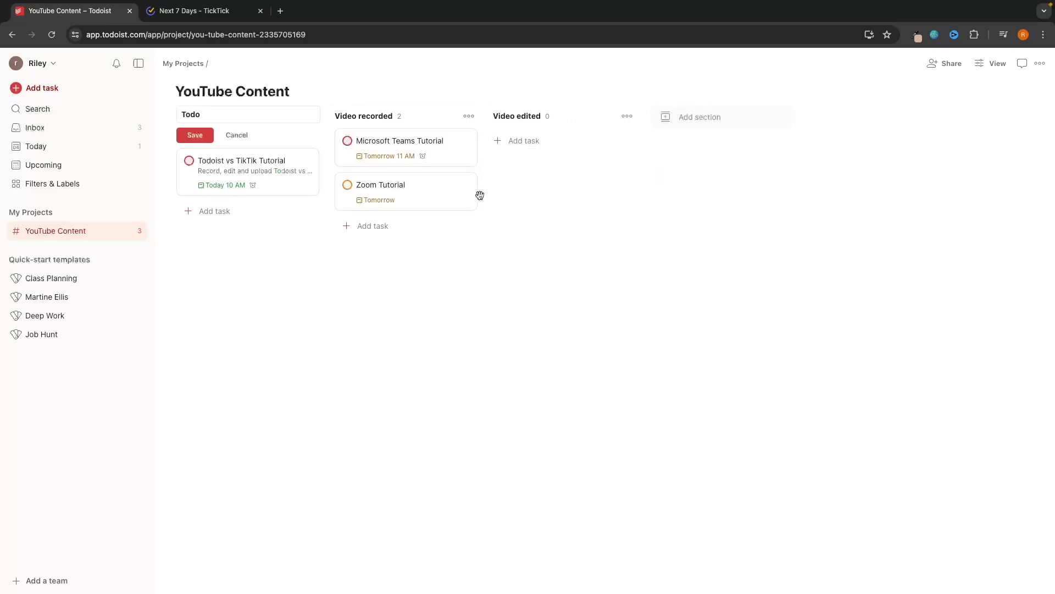
Step: Put the Teams and Zoom tutorials under Todo and the TikTik tutorial under Video recorded
key(Return)
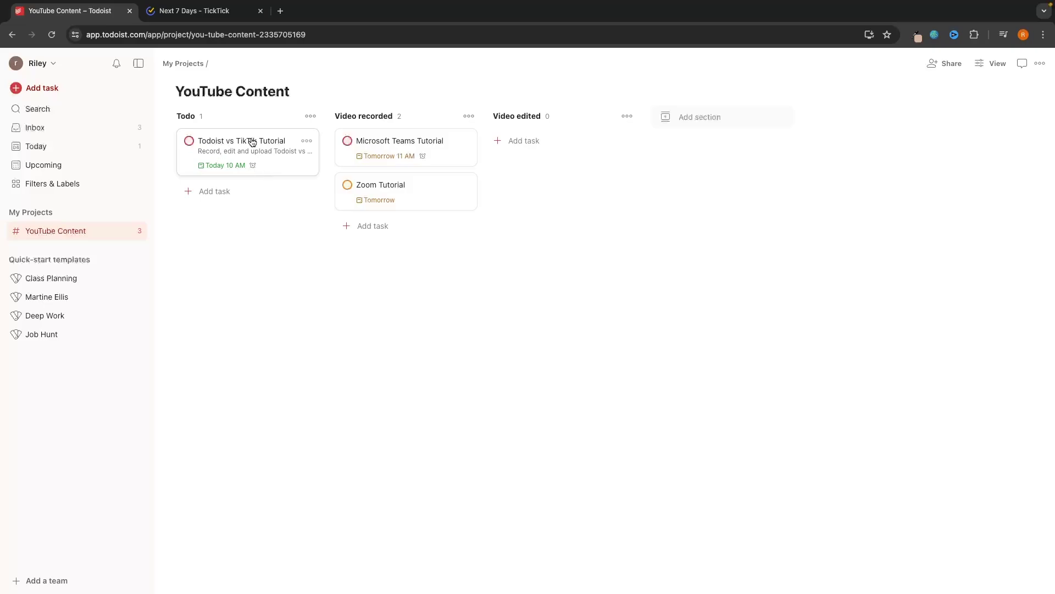
drag(370, 150, 242, 154)
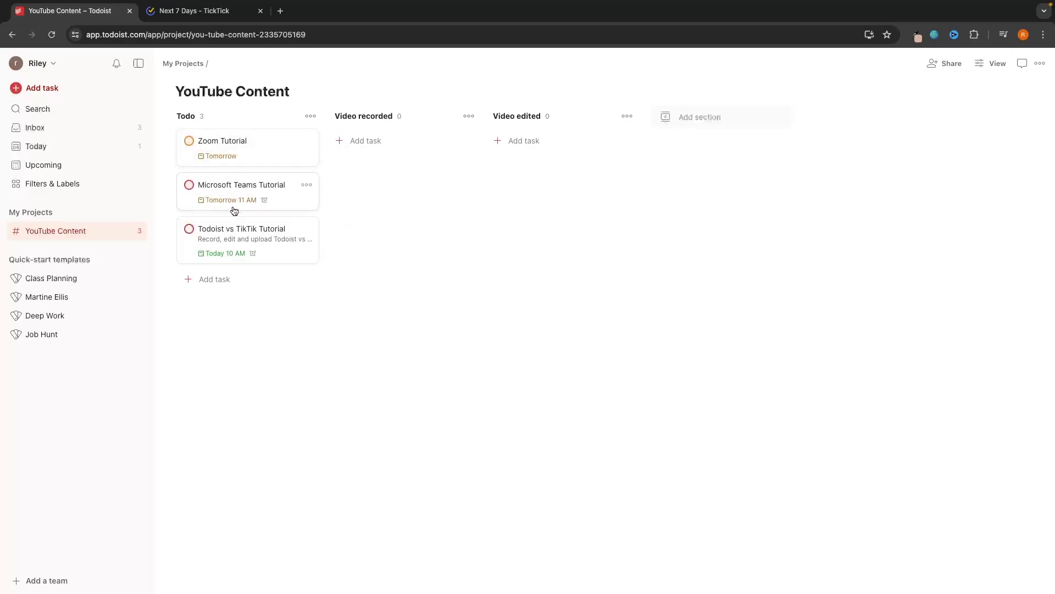
drag(212, 228, 386, 159)
Step: In TickTick, start a list named YouTube Content with a TV emoji and red colour
click(194, 11)
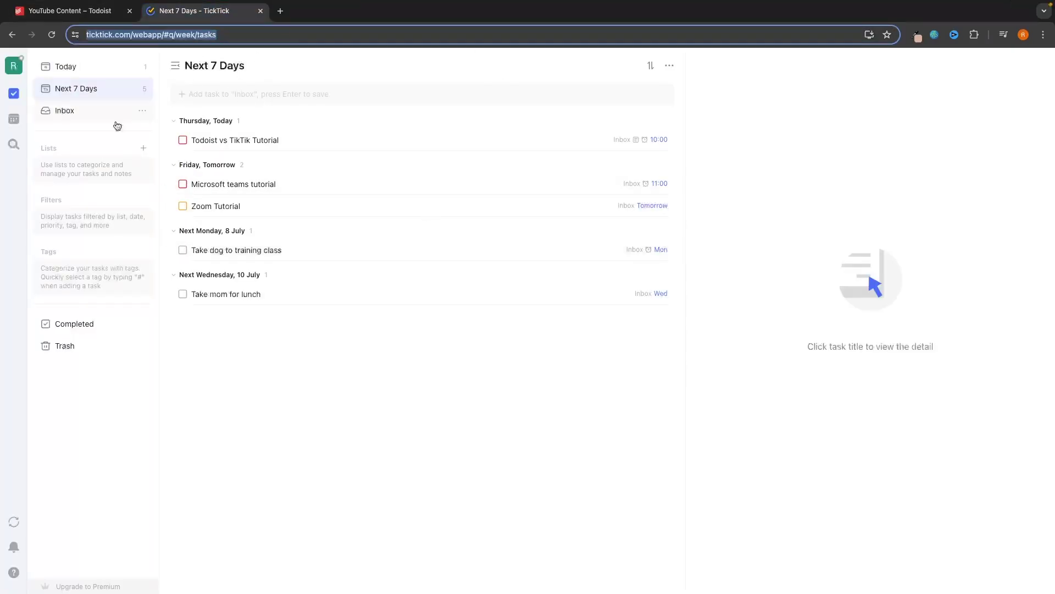
click(144, 148)
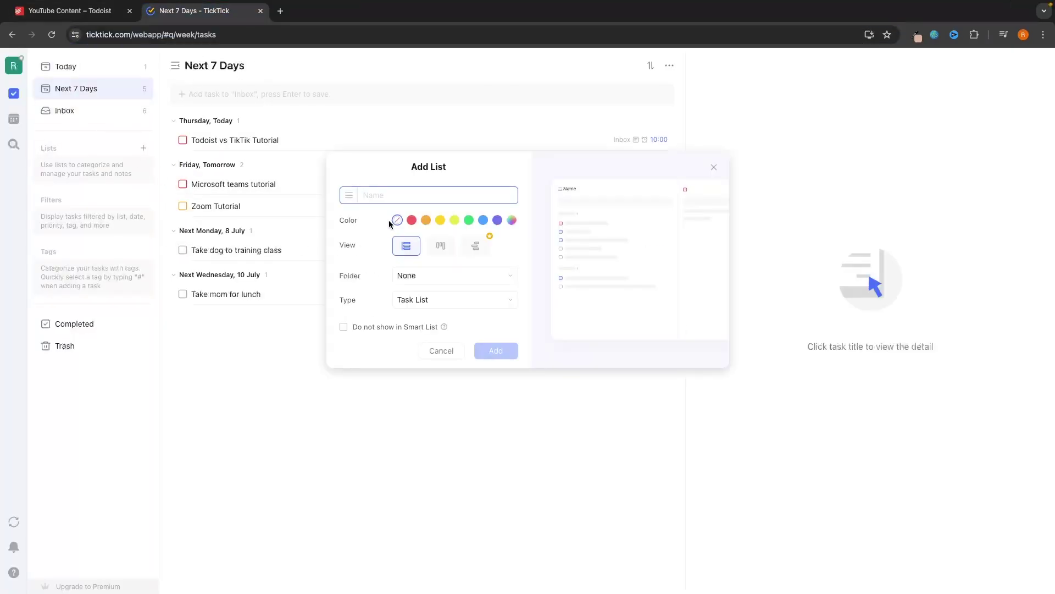
text(YouTube Content)
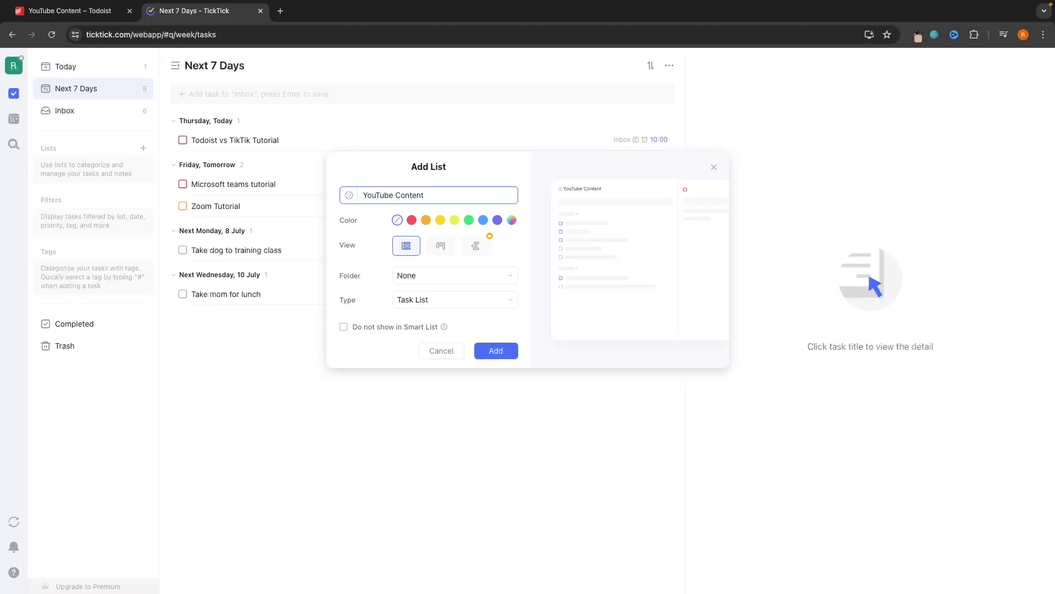
click(349, 196)
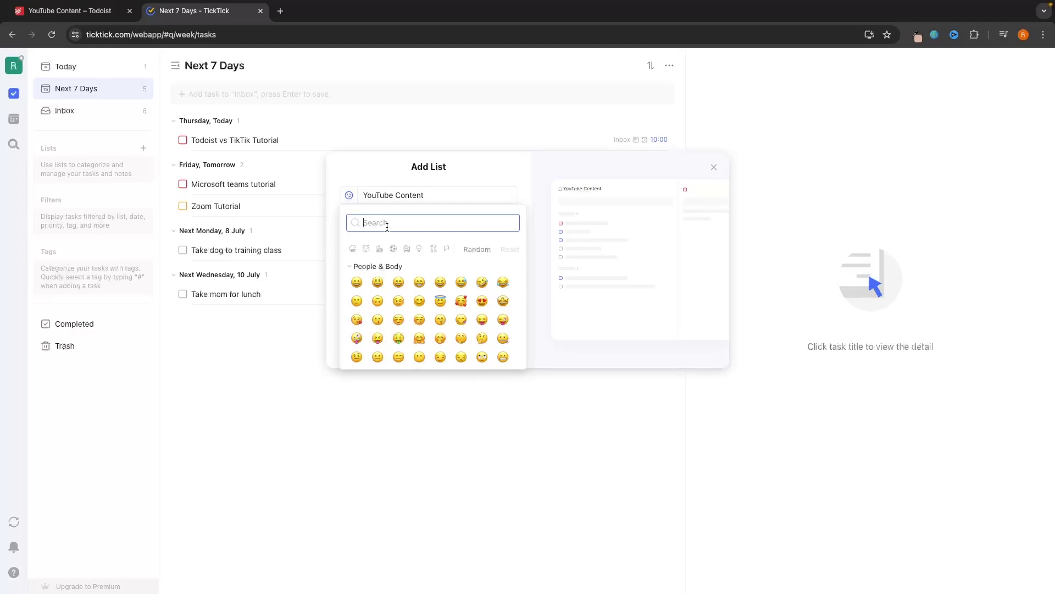
text(video)
click(437, 253)
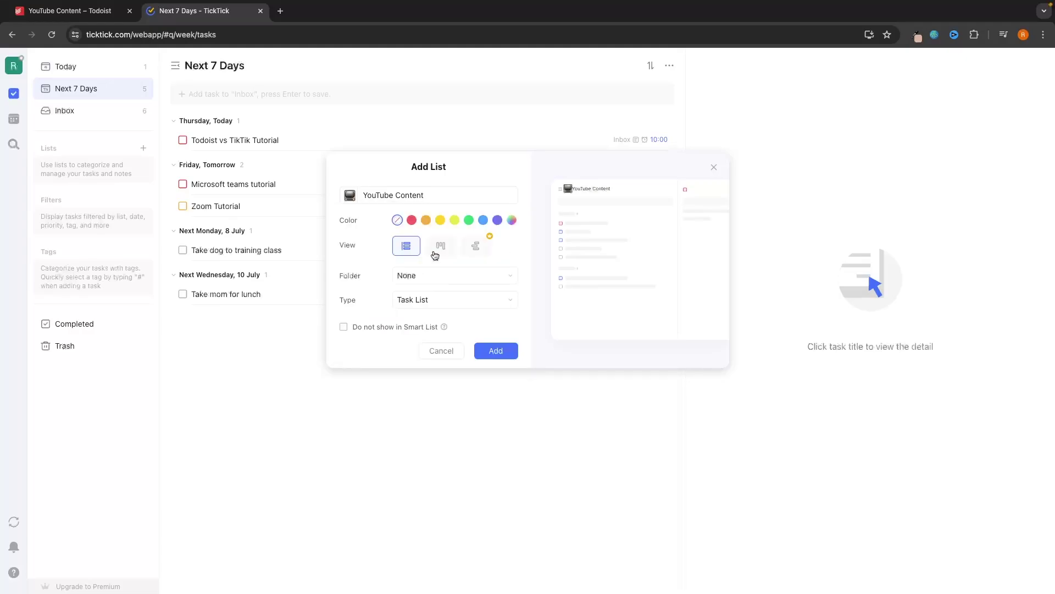
click(411, 220)
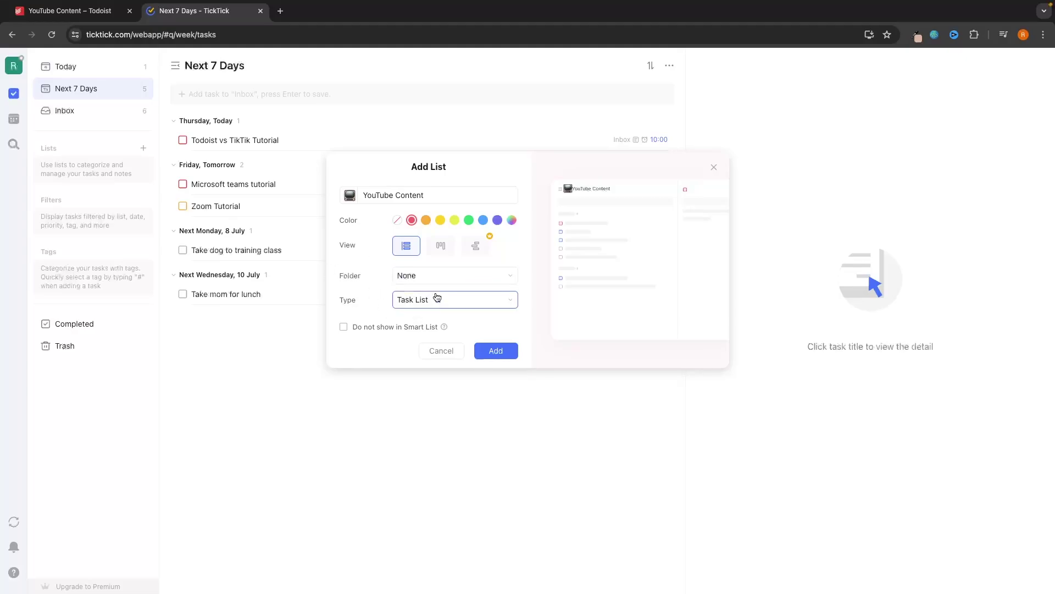
Step: Keep the list type as Task List and create the list
click(411, 298)
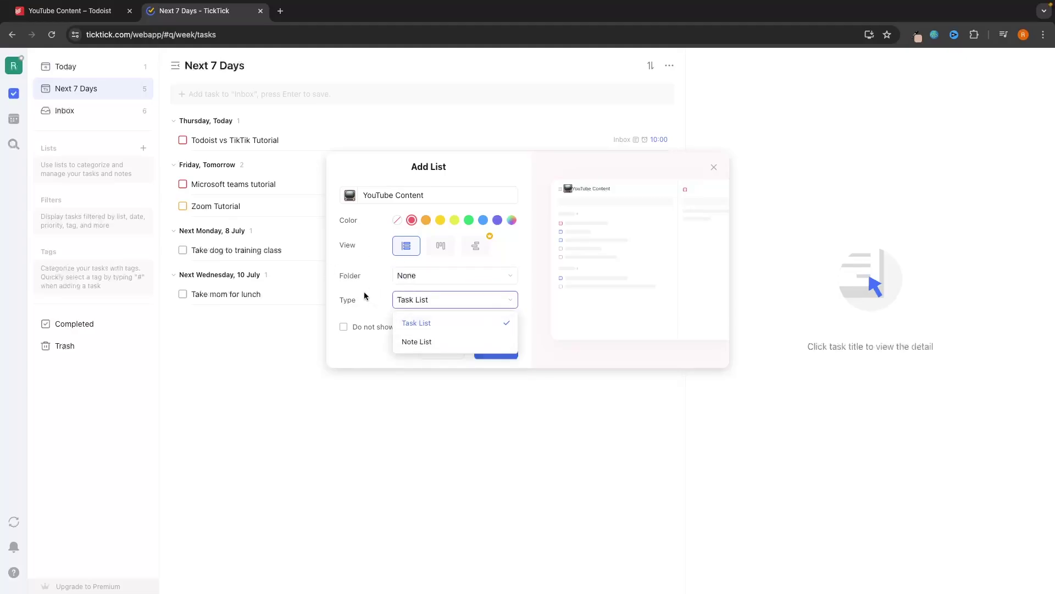
click(421, 339)
click(432, 303)
click(431, 323)
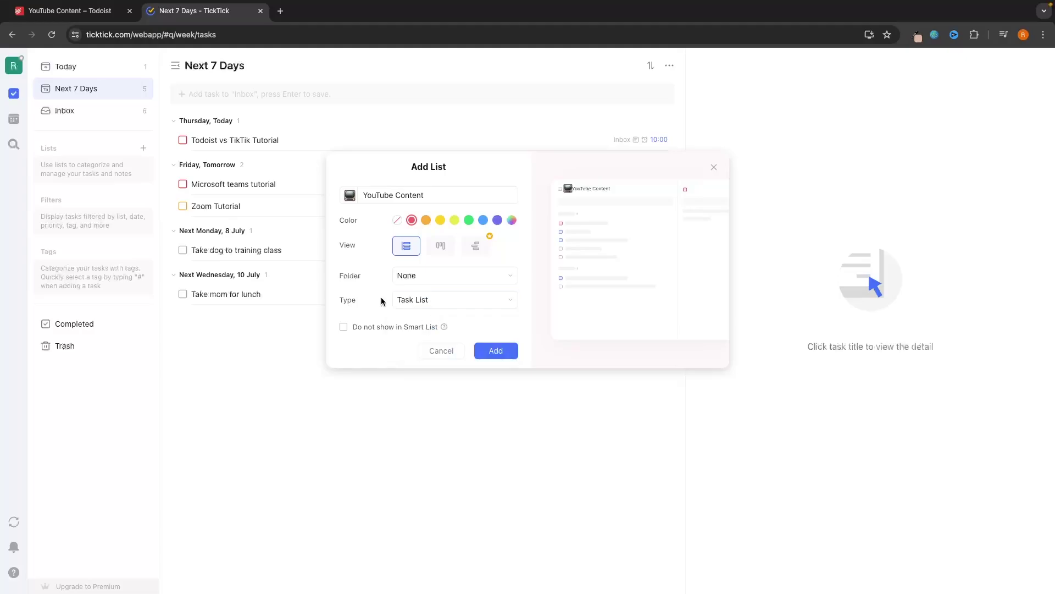
click(516, 352)
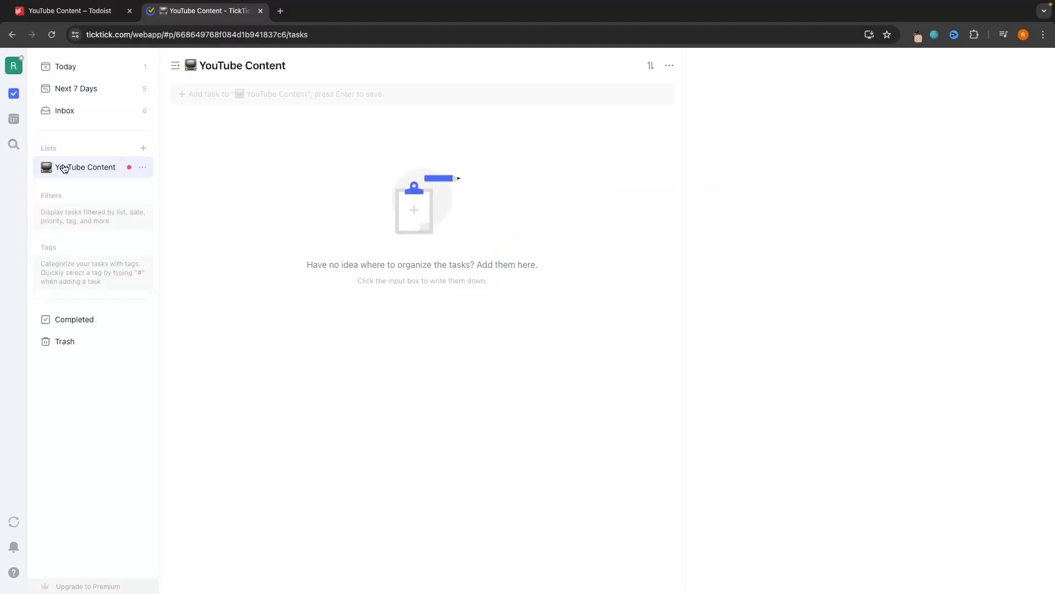
Step: Move Todoist vs TikTik Tutorial from the TickTick Inbox into YouTube Content
click(85, 113)
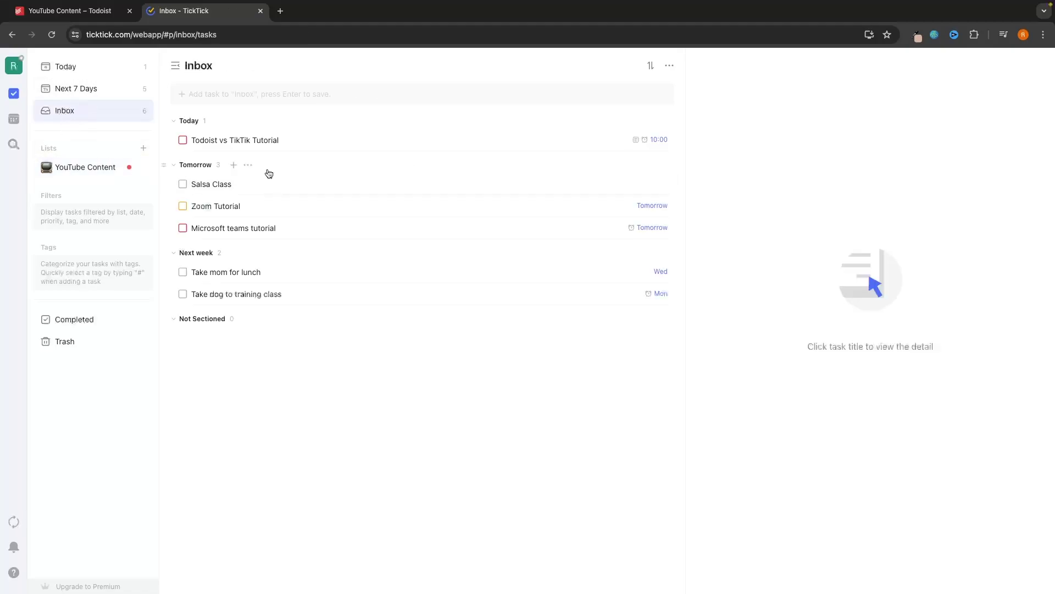
click(679, 141)
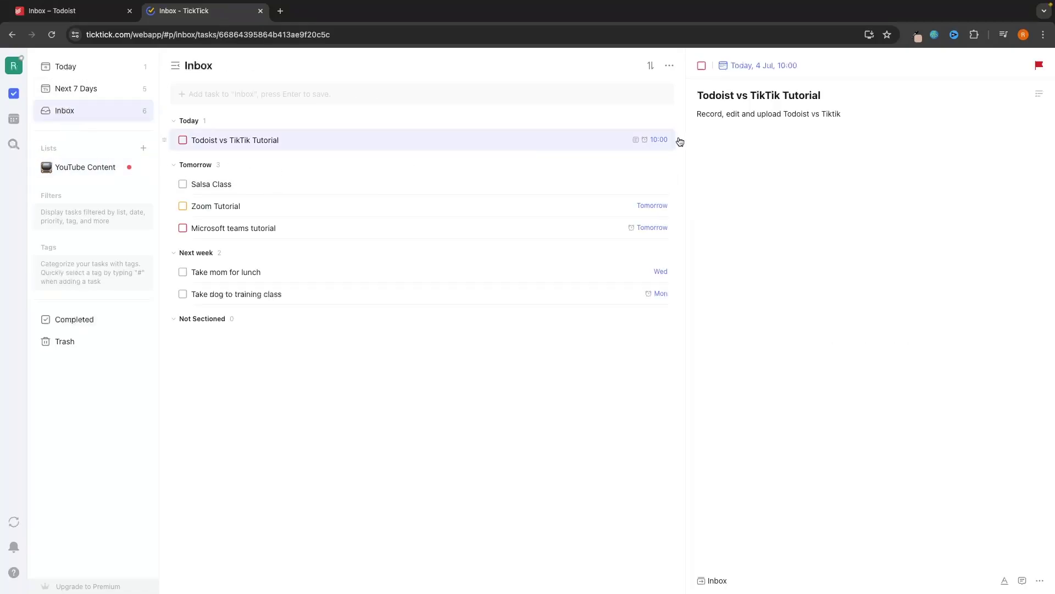
right_click(679, 141)
mouse_move(681, 285)
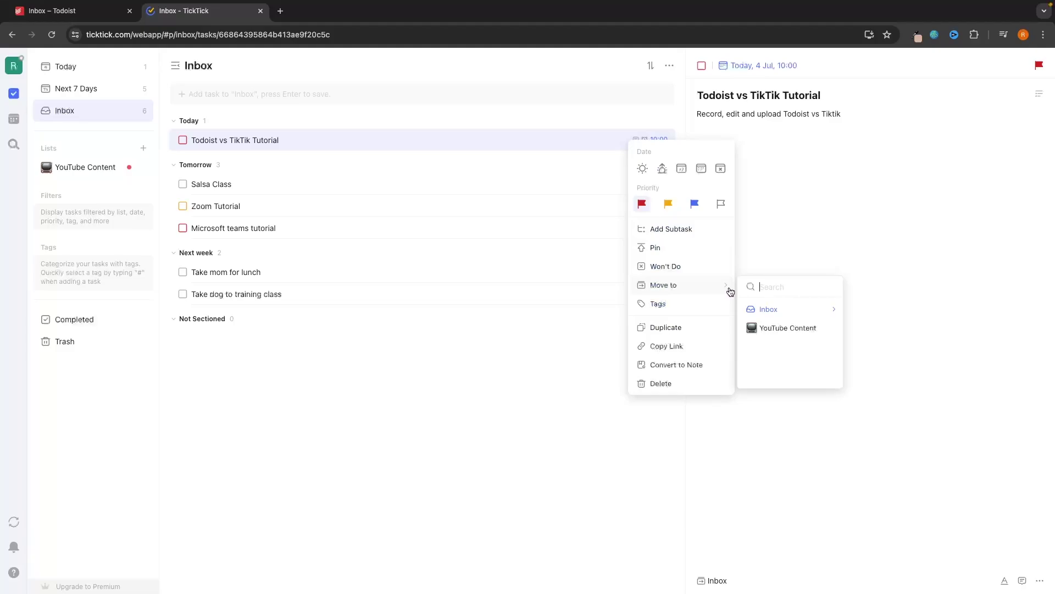
click(780, 327)
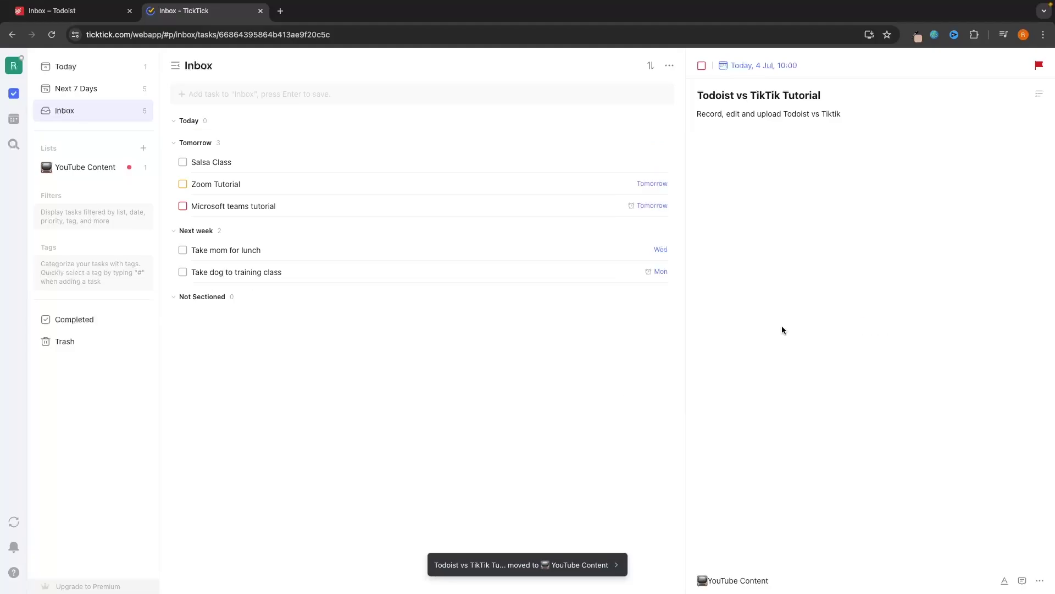
Step: Move Microsoft teams tutorial and Zoom Tutorial into YouTube Content, then view that list
right_click(679, 207)
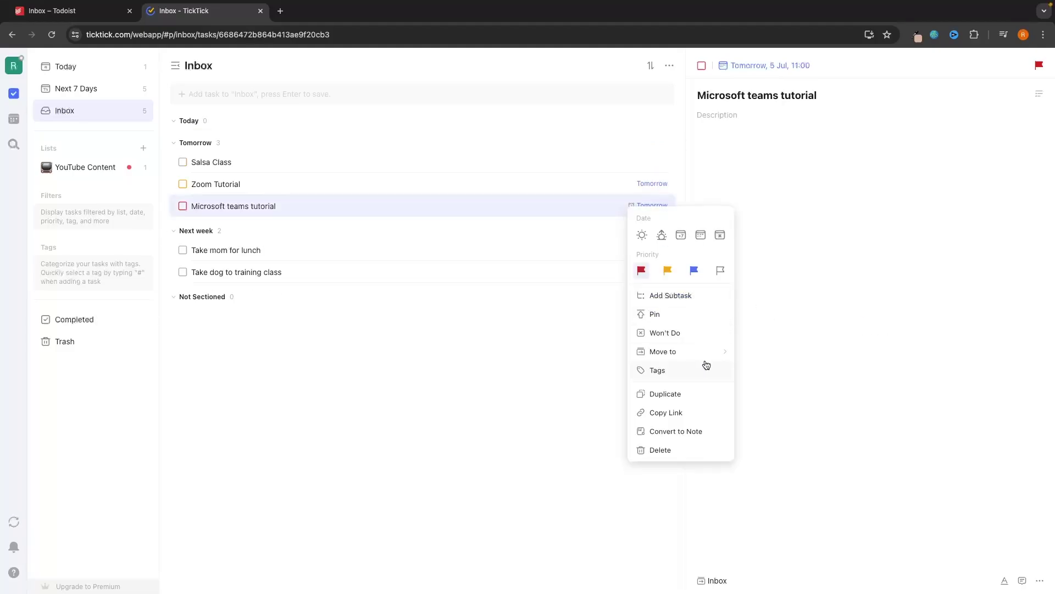
mouse_move(707, 355)
click(779, 393)
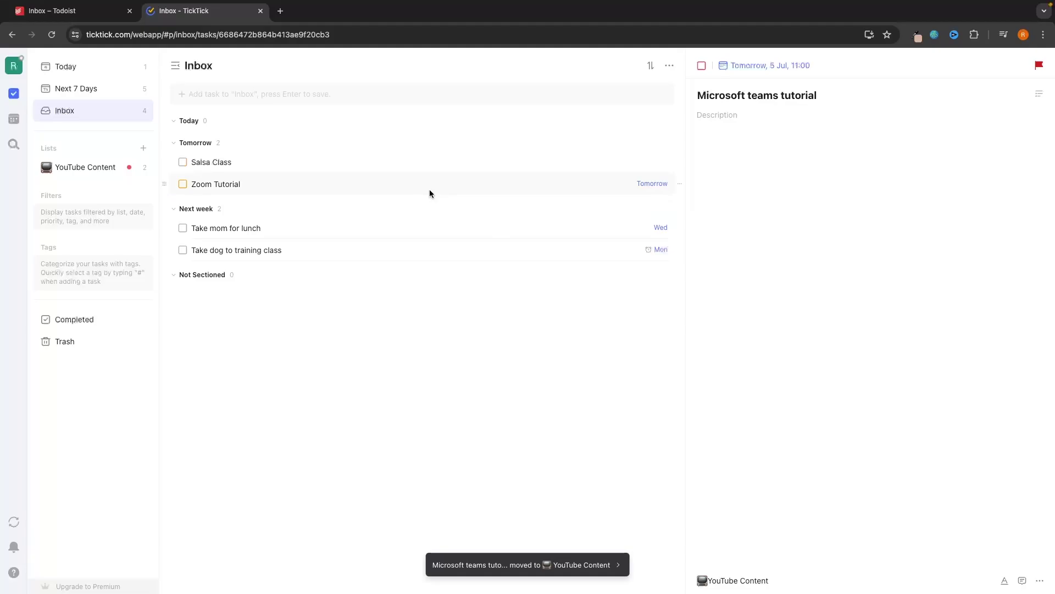
click(681, 184)
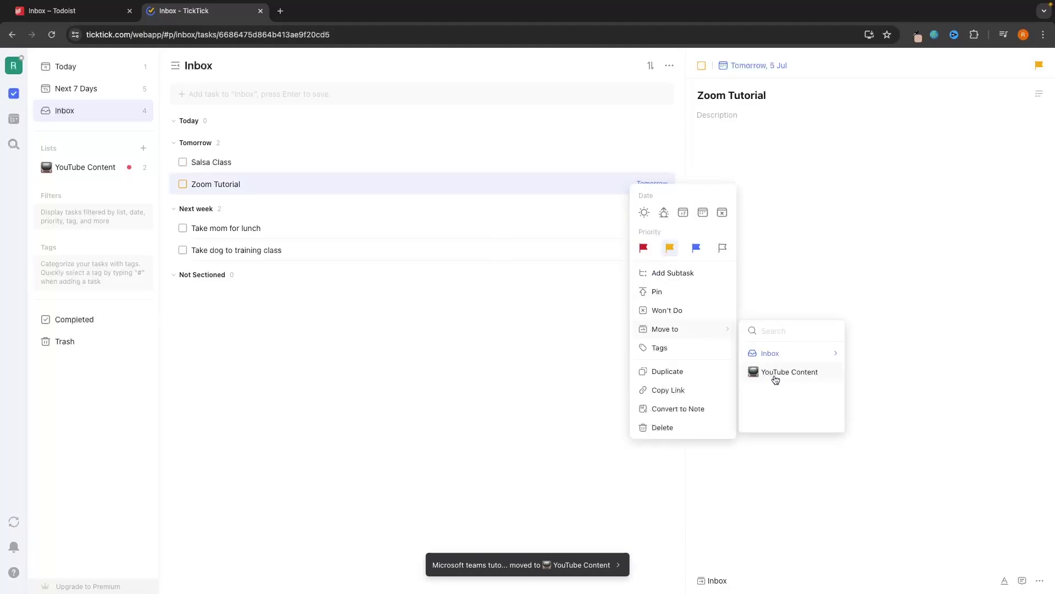
click(775, 374)
click(52, 169)
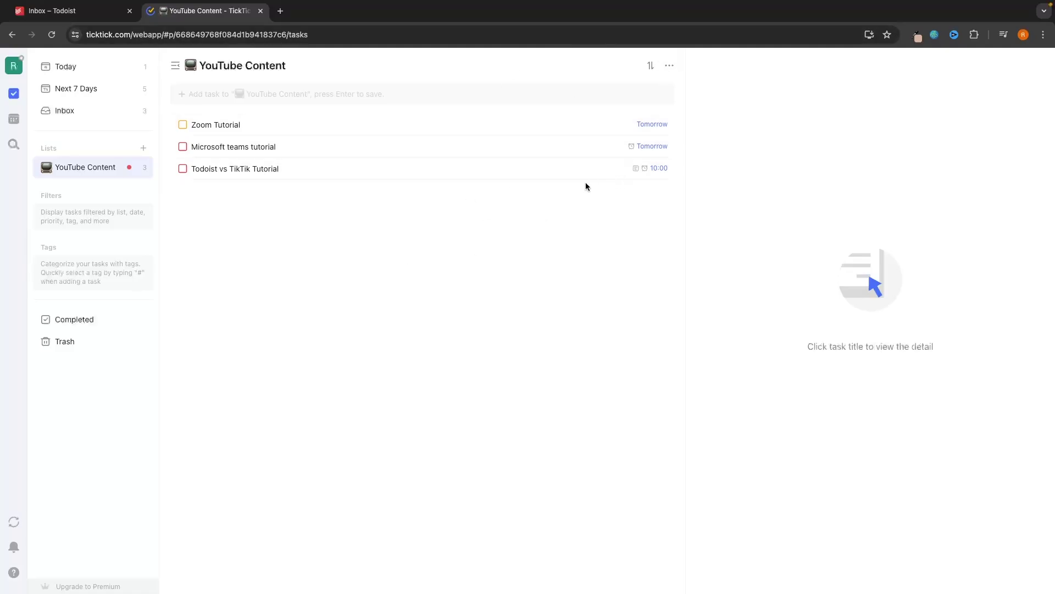
Step: Show TickTick's YouTube Content list as a Kanban board and return to Todoist
click(670, 66)
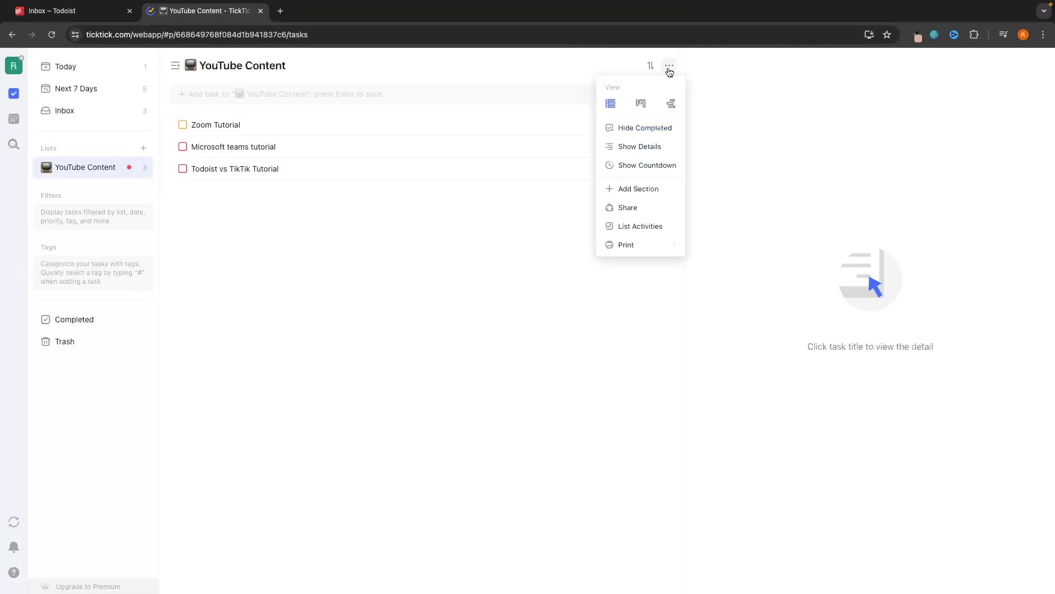
click(640, 104)
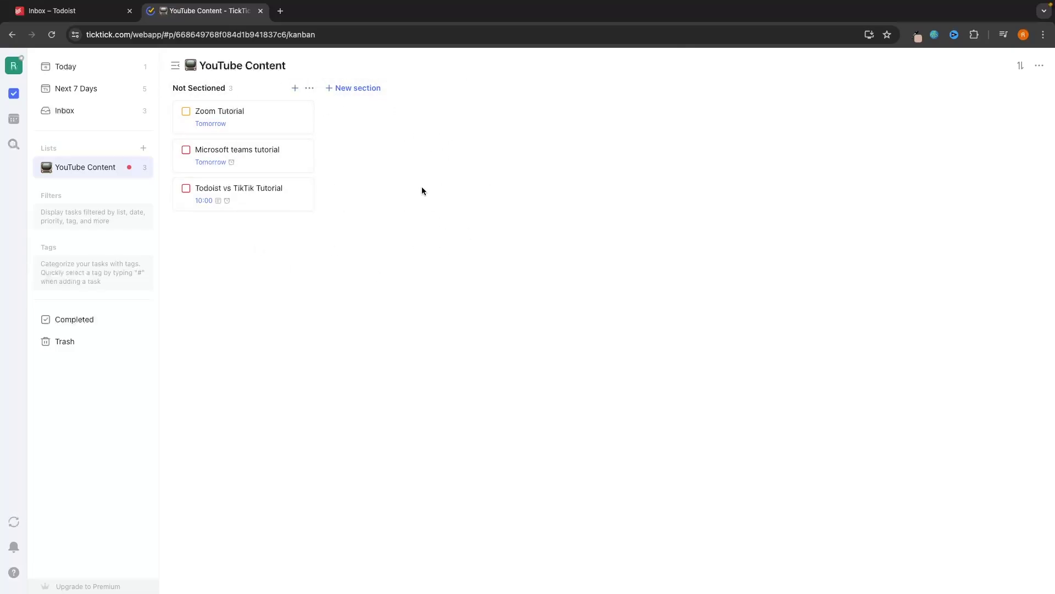
click(84, 12)
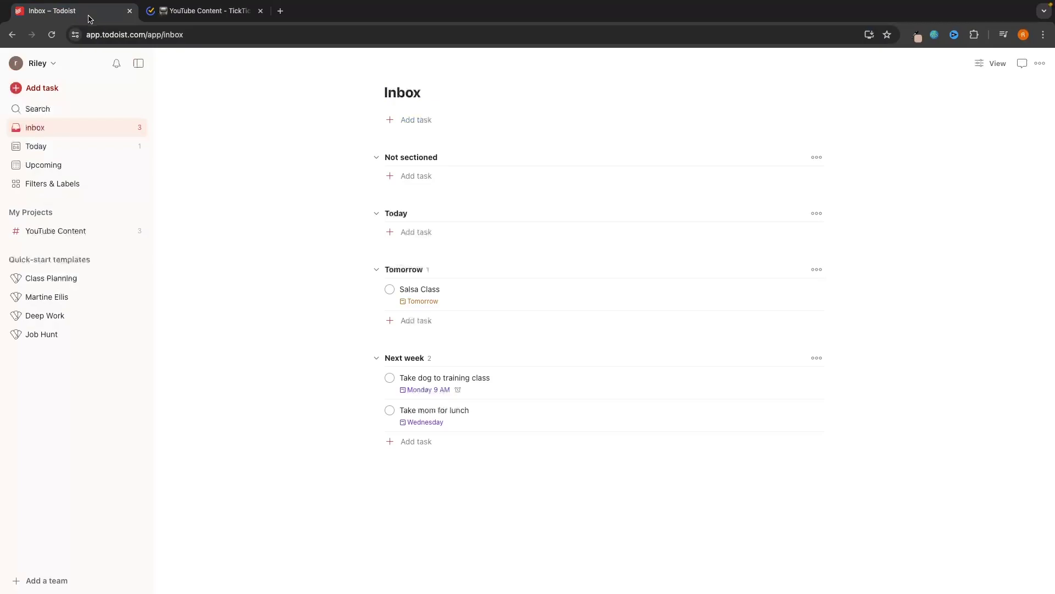
Step: In TickTick, start adding another list, then dismiss the form without creating it
click(215, 19)
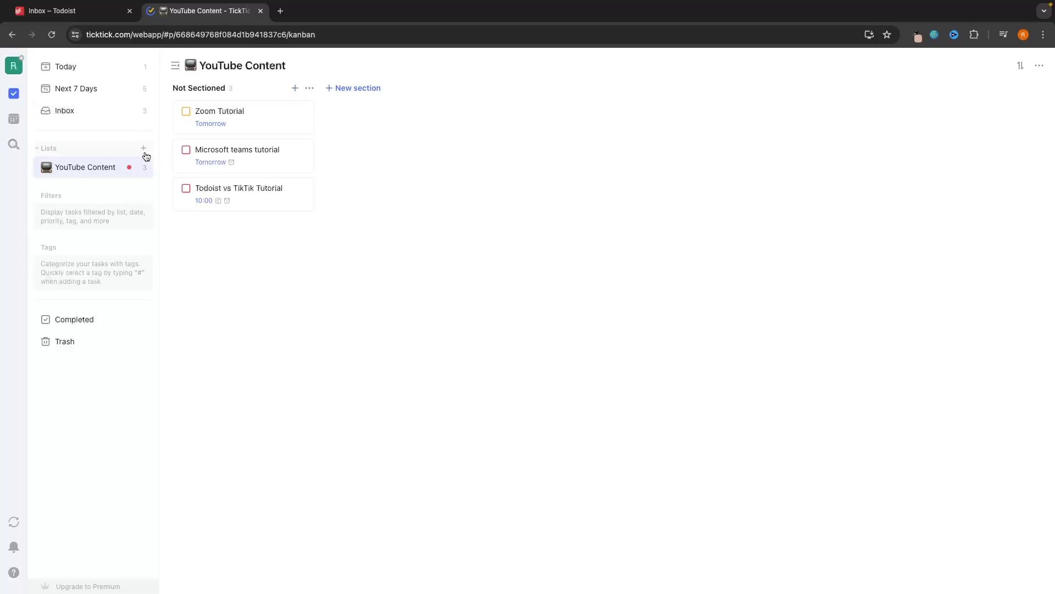
click(144, 149)
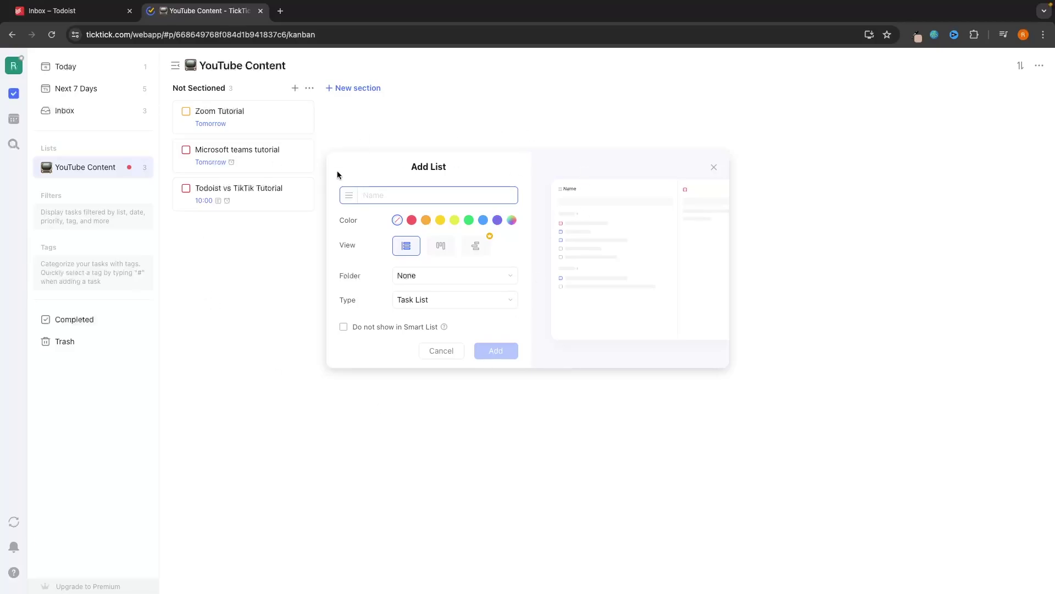
click(683, 166)
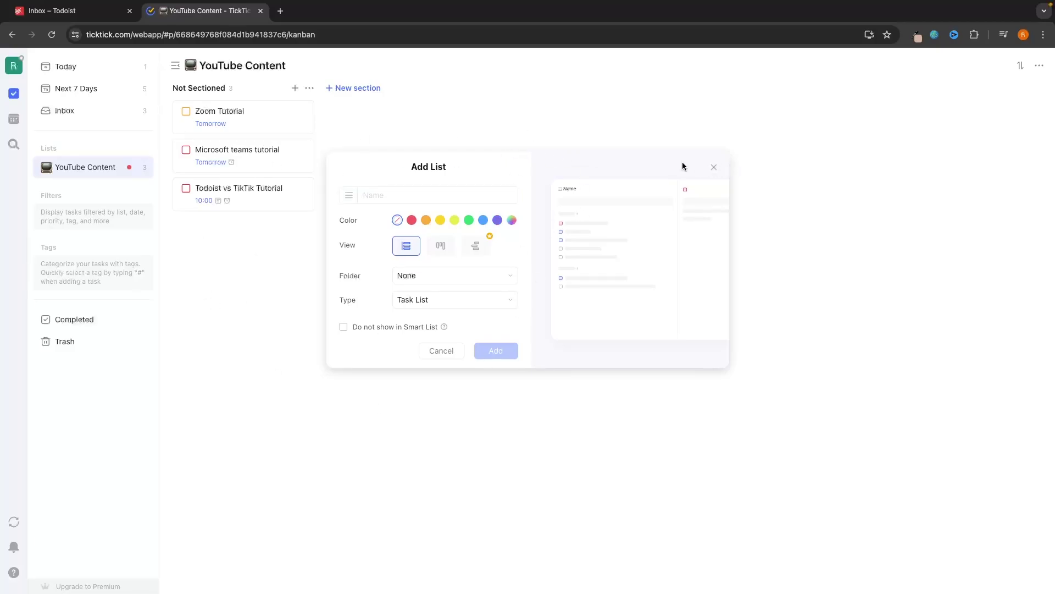
click(711, 168)
Step: In Todoist, bring up the project template gallery from My Projects
click(91, 11)
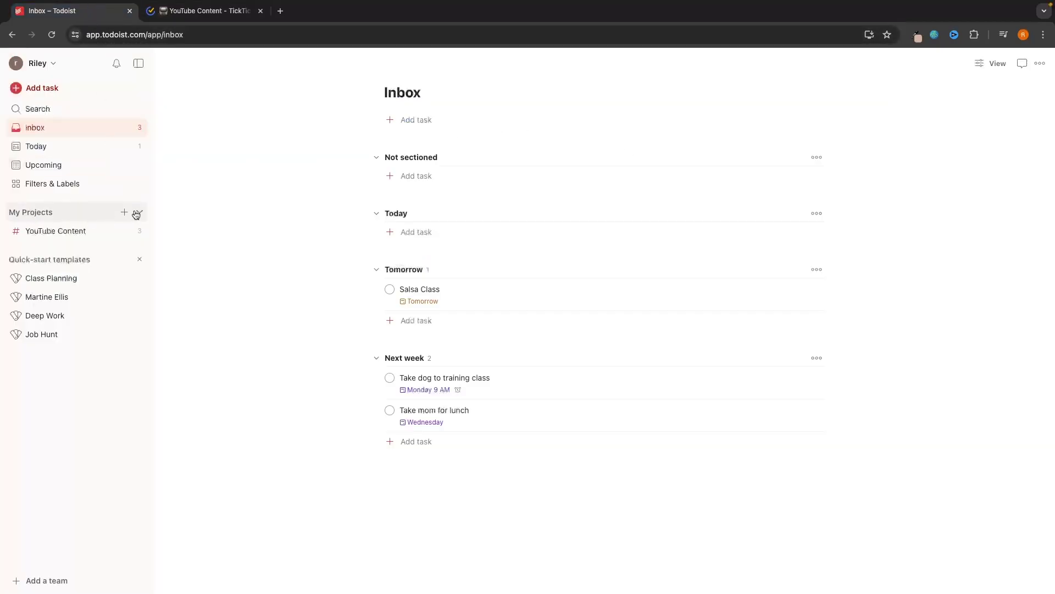
click(124, 212)
click(165, 262)
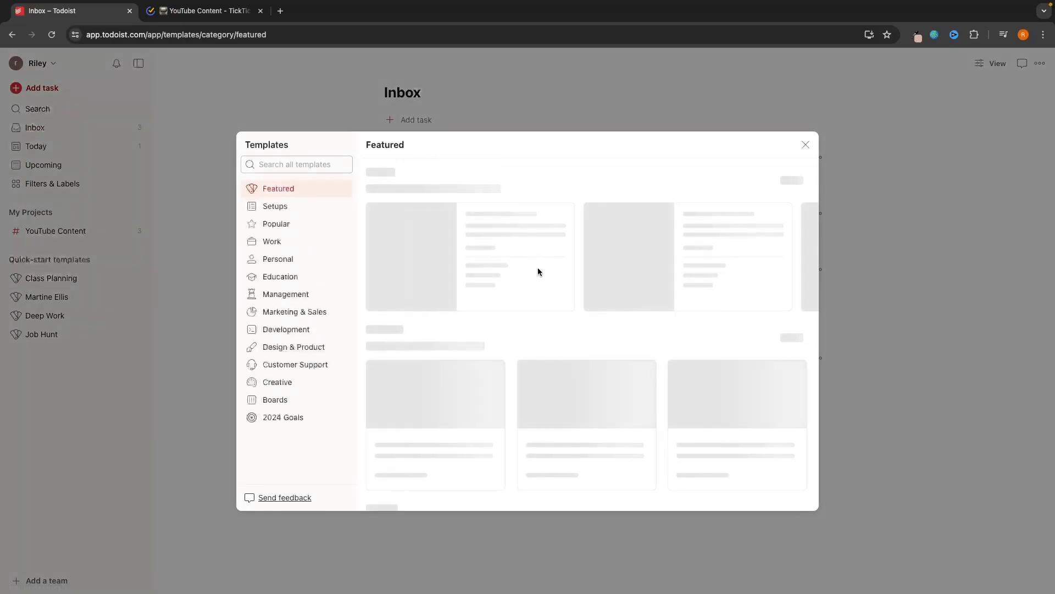
scroll(576, 283, down, 10)
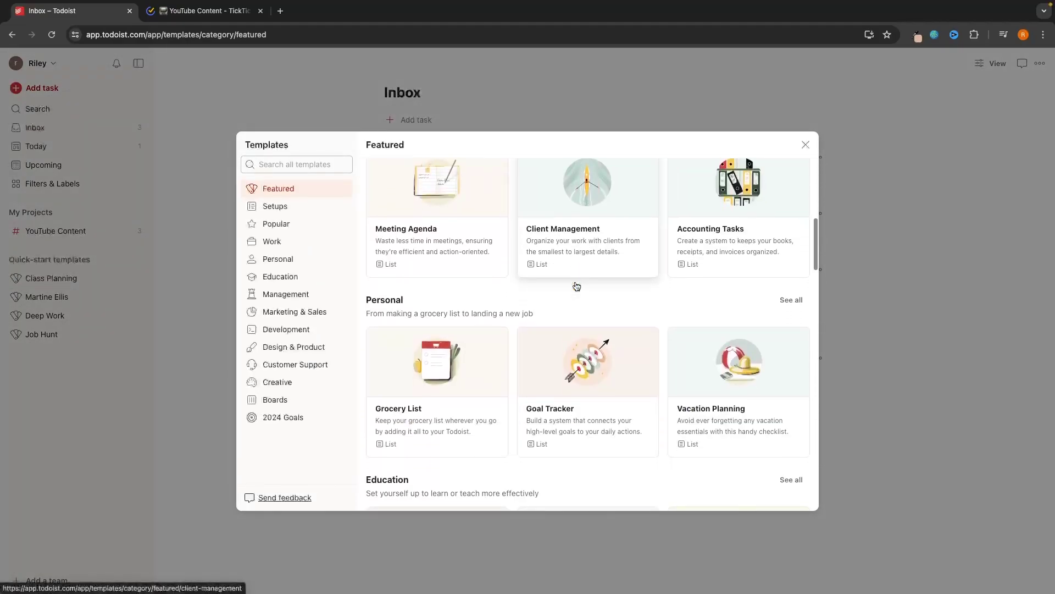
Step: Preview the Client Management and Meeting Agenda templates
click(577, 283)
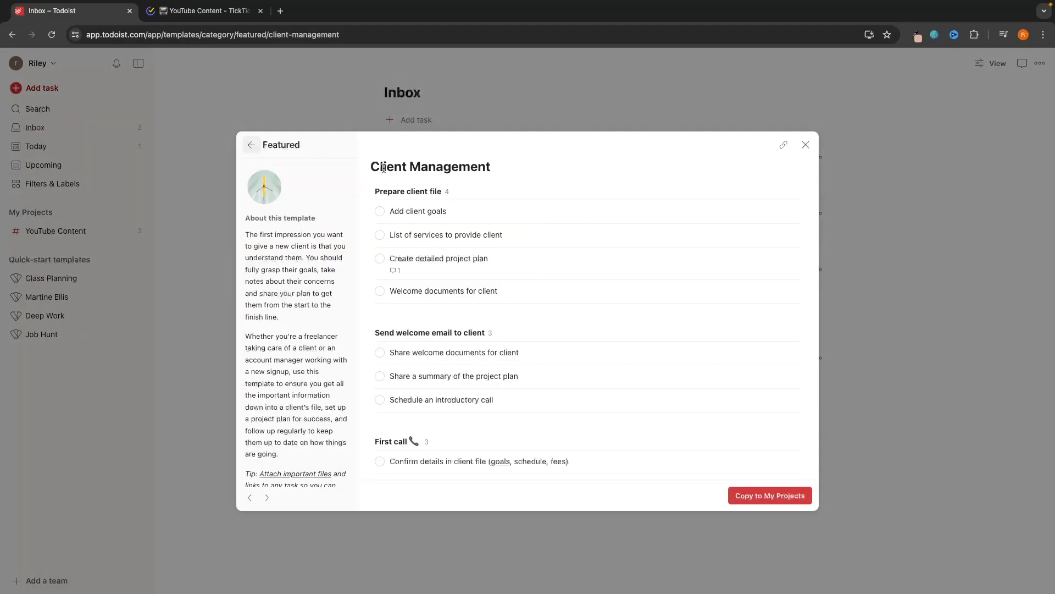
click(248, 144)
scroll(554, 299, down, 8)
click(498, 233)
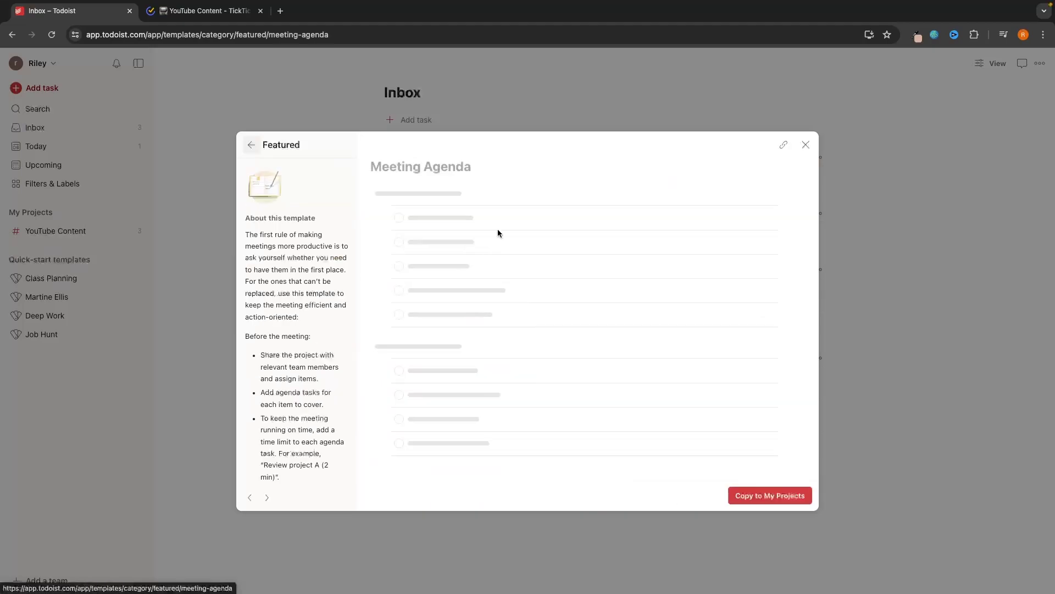
click(253, 146)
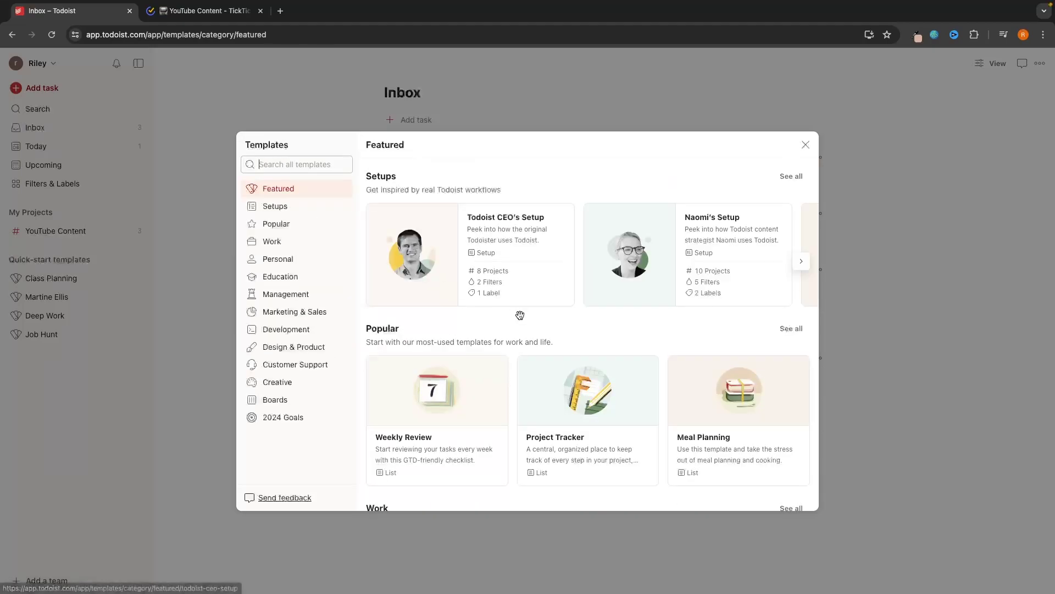
scroll(520, 314, down, 8)
Step: Preview the Goal Tracker template, then copy Sales Pipeline into My Projects
click(597, 230)
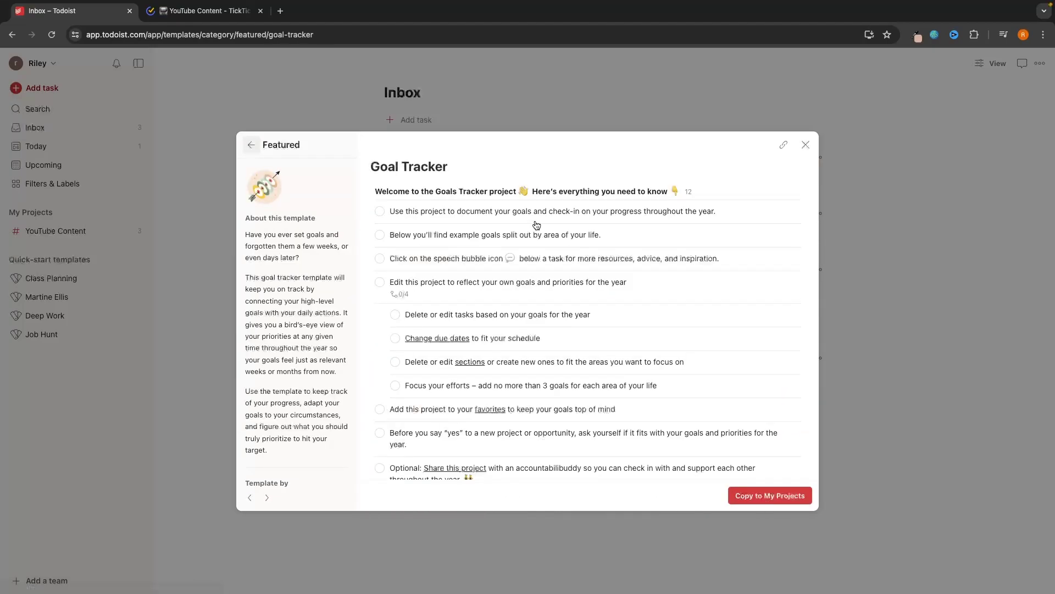
scroll(565, 278, down, 2)
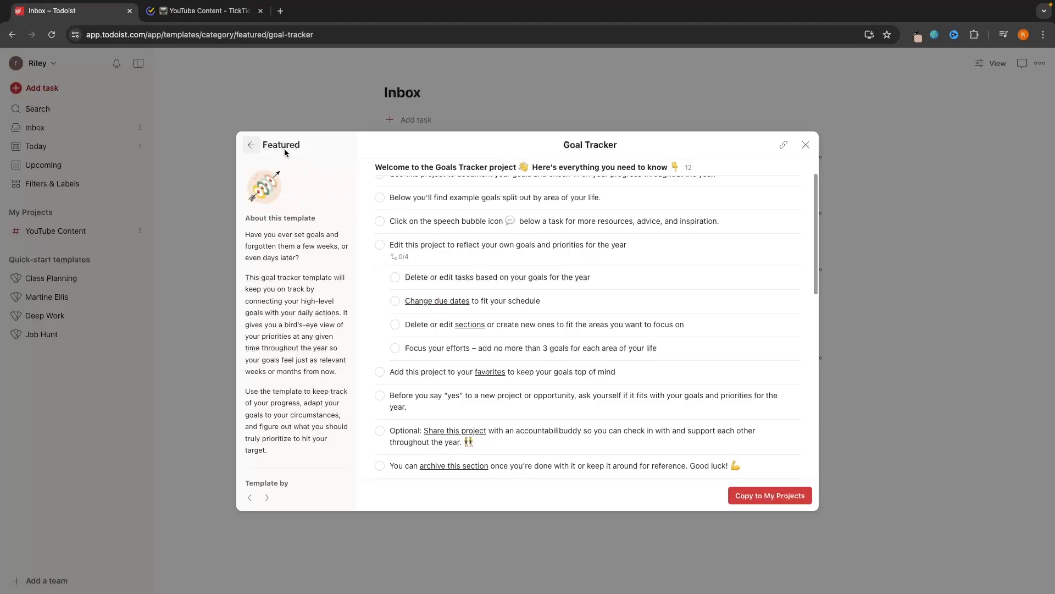
click(252, 145)
scroll(594, 246, down, 10)
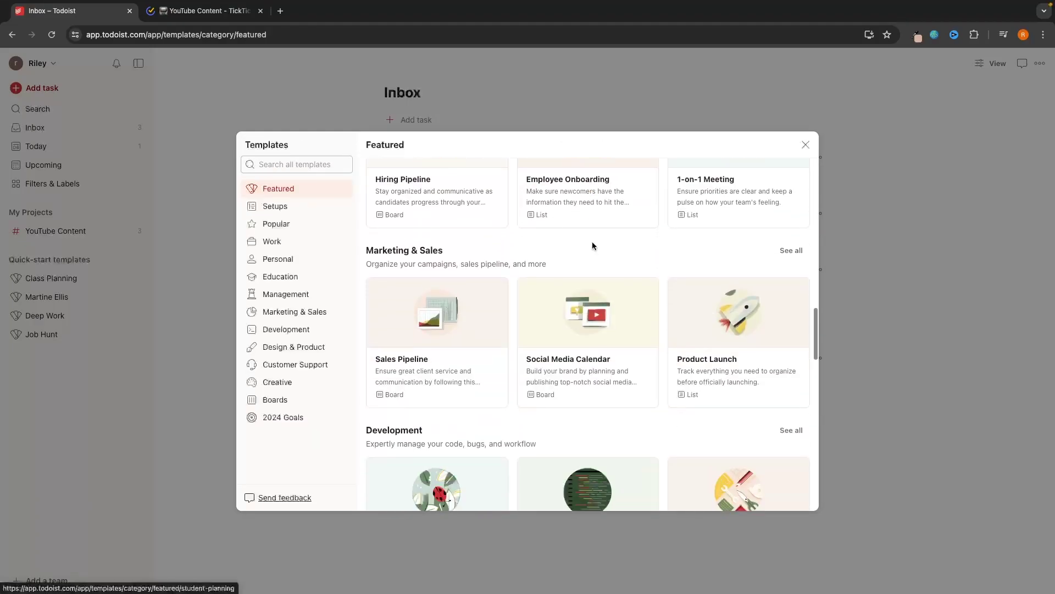
click(432, 221)
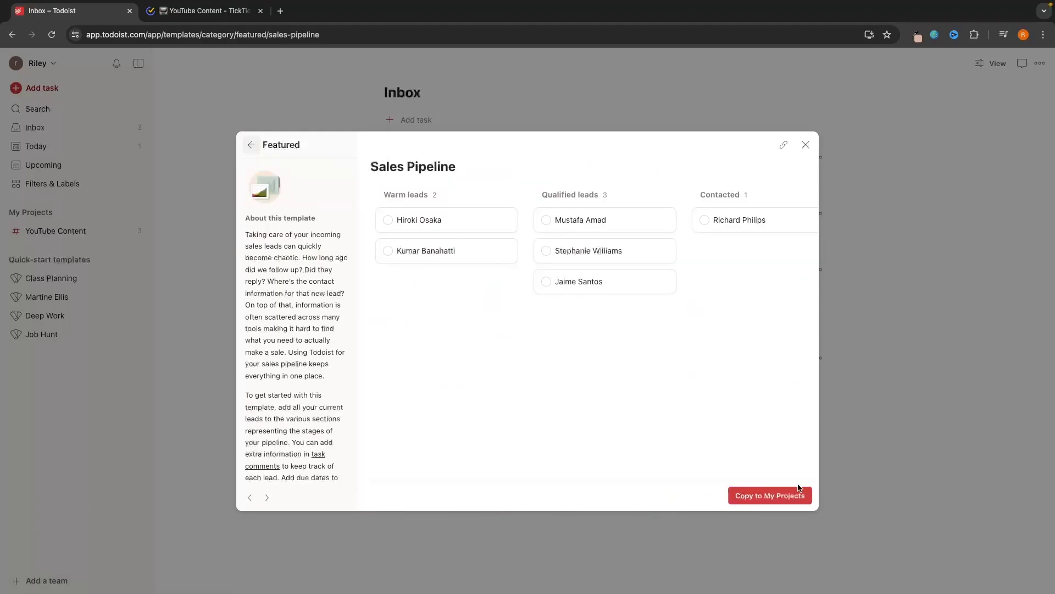
click(786, 497)
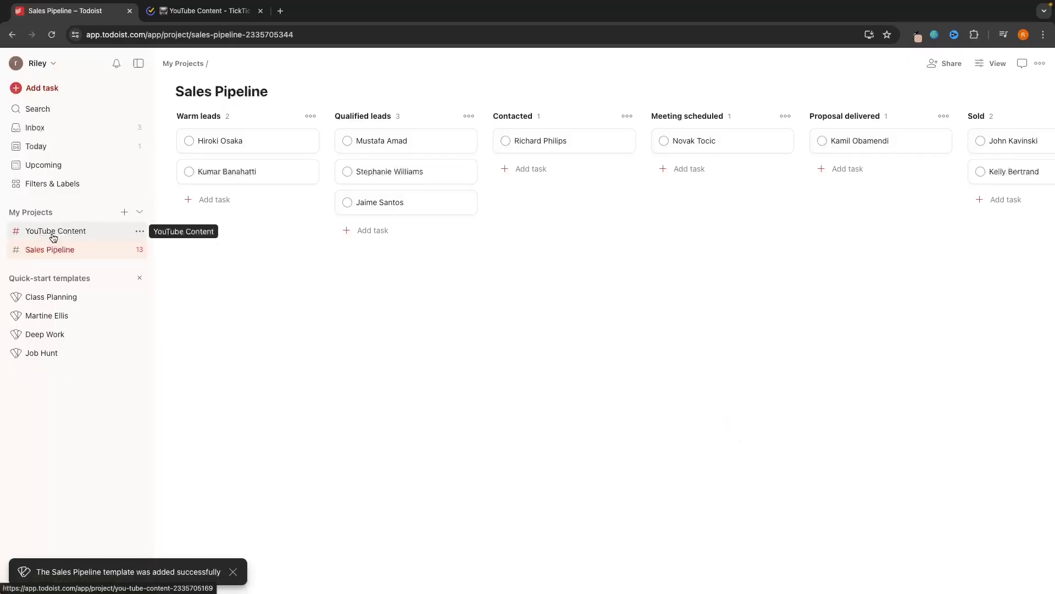
Step: Start renaming the Warm leads section, then cancel so its name stays unchanged
click(194, 115)
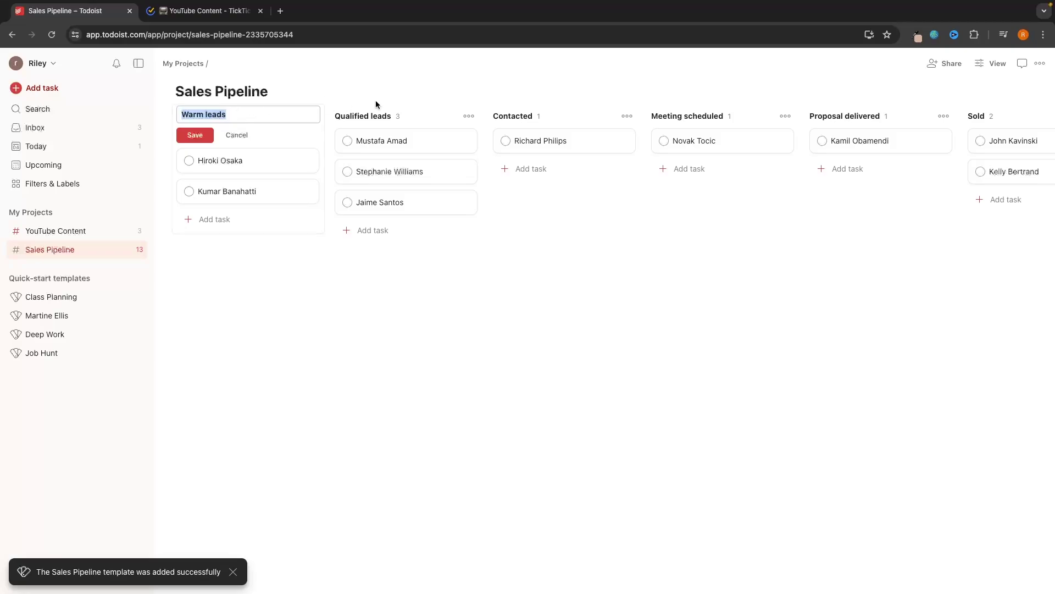
double_click(368, 114)
click(465, 141)
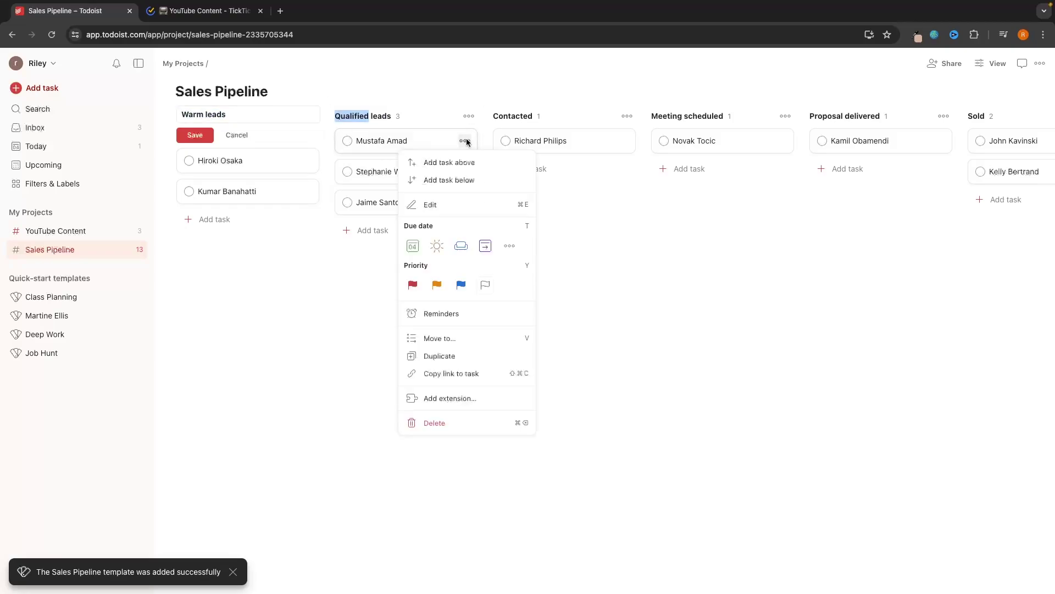
click(465, 141)
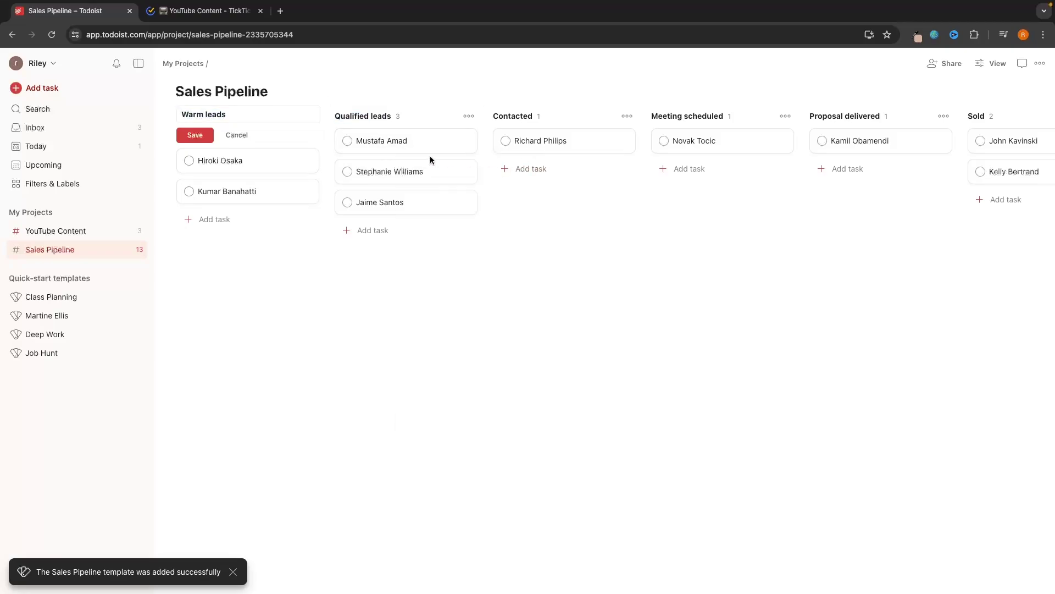
click(240, 136)
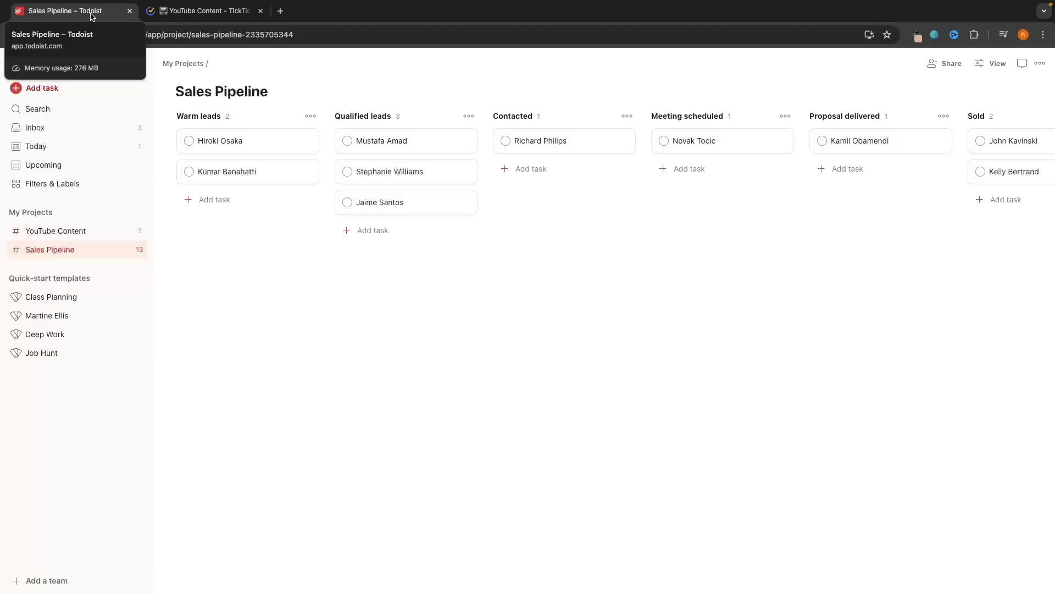
Step: Compare boards, ending on TickTick's YouTube Content board
click(206, 11)
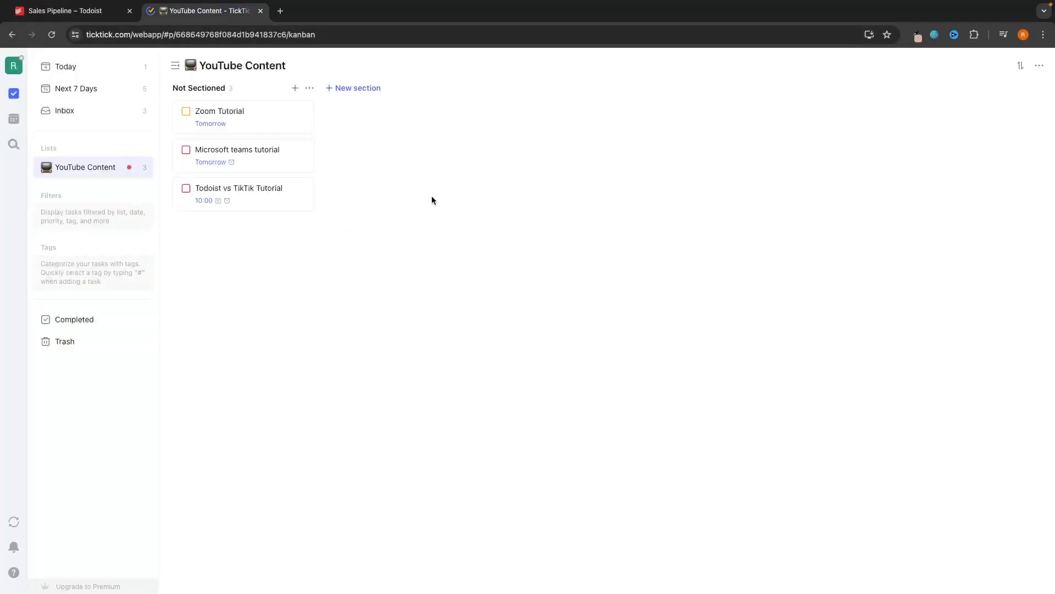
click(113, 12)
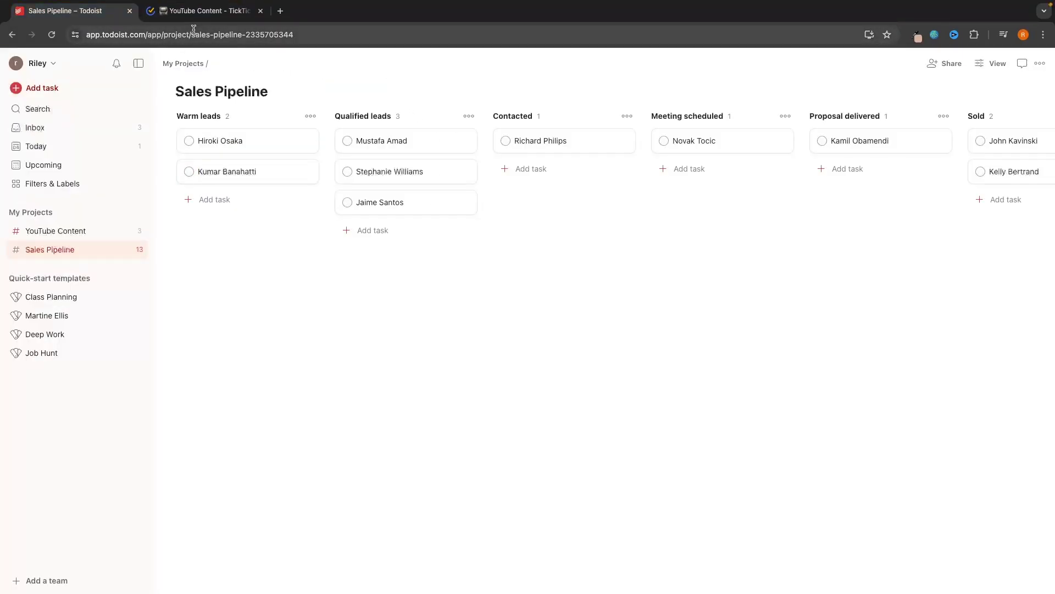
click(200, 12)
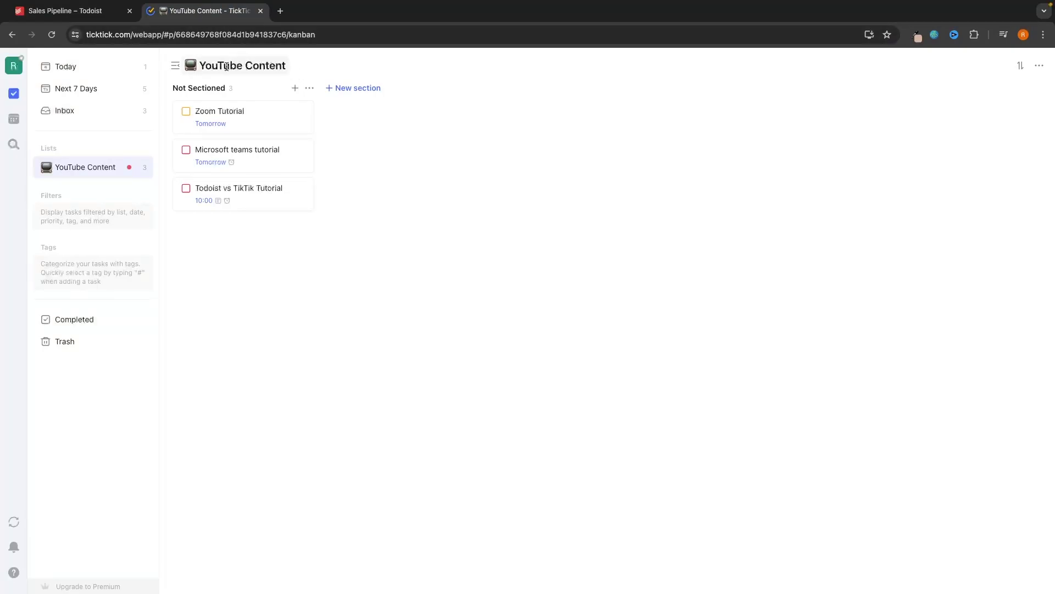
Step: Bring up TickTick's settings and Todoist's Theme settings side by side
click(11, 71)
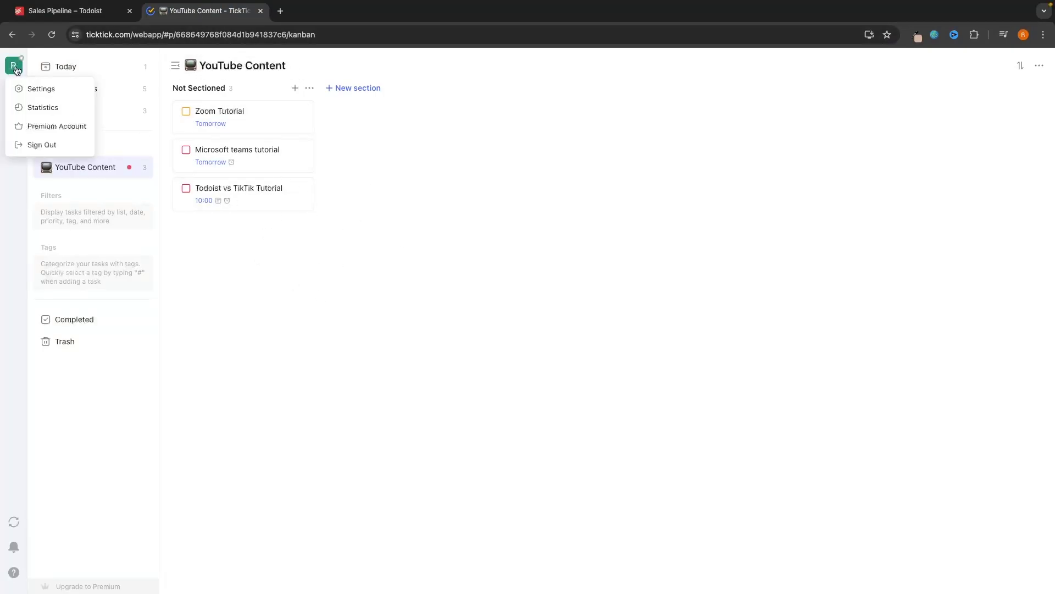
click(40, 90)
click(91, 11)
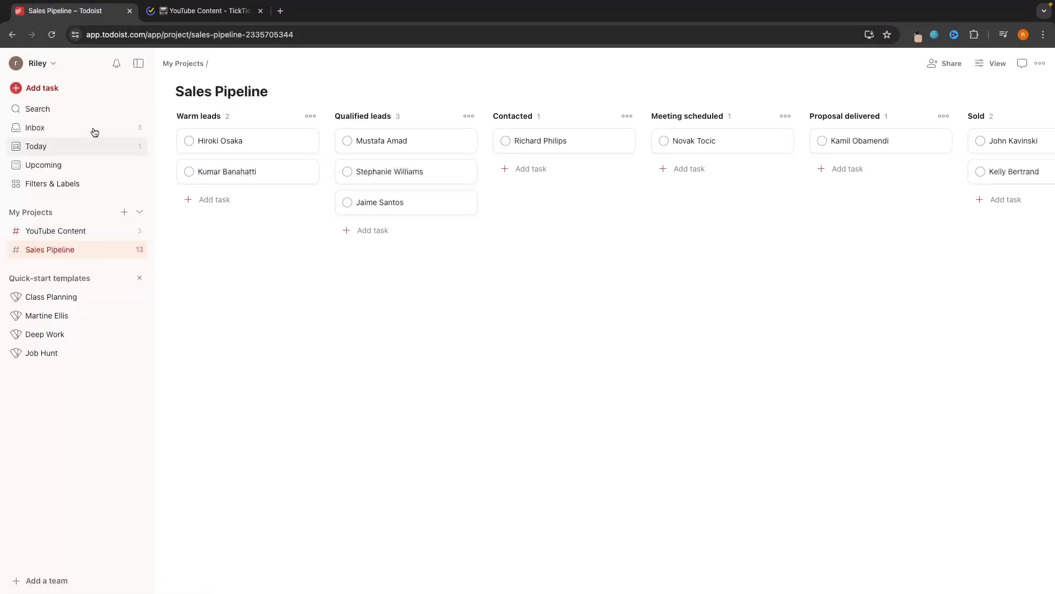
click(36, 63)
click(63, 115)
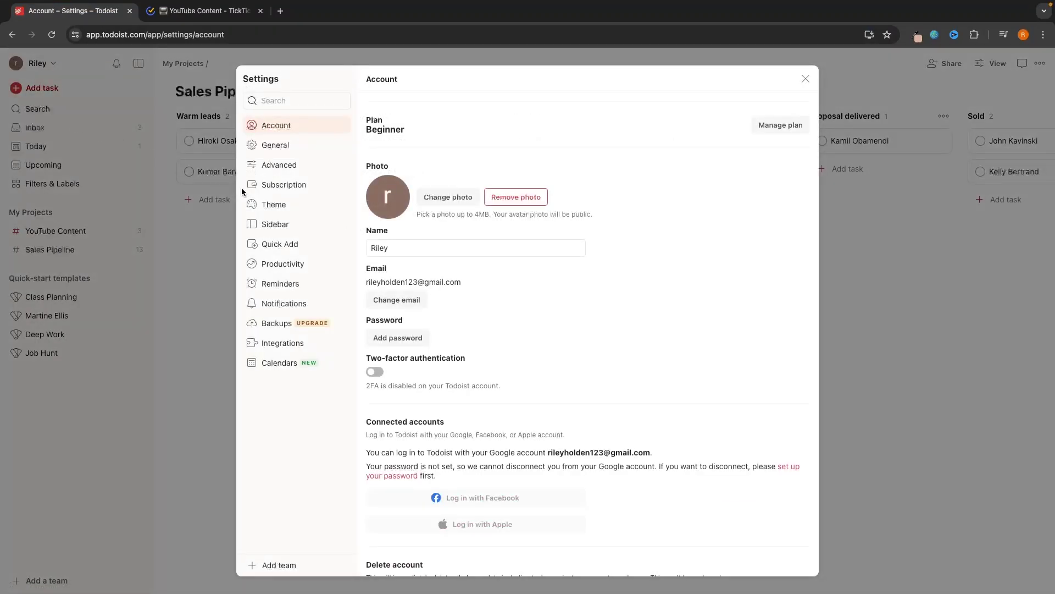
click(275, 205)
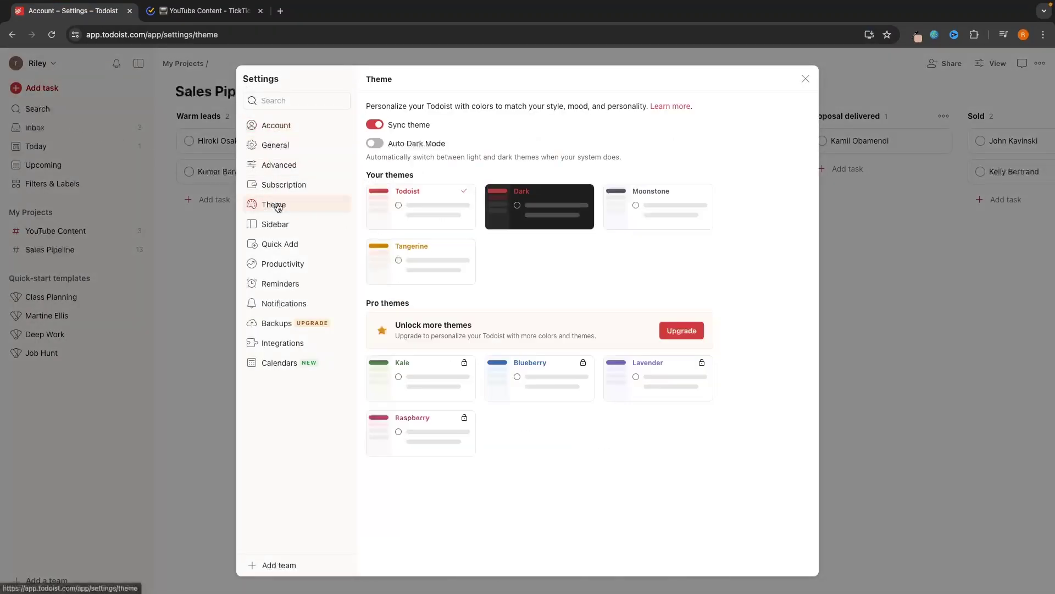
Step: In TickTick's Appearance settings, try Blue and Gray, then apply the Dark theme
click(209, 12)
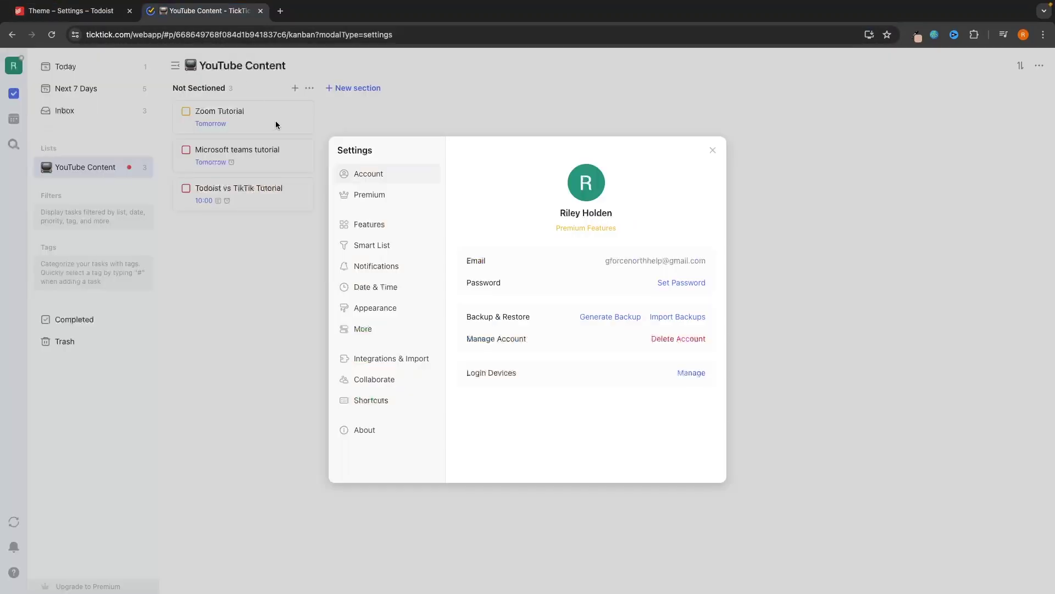
click(394, 302)
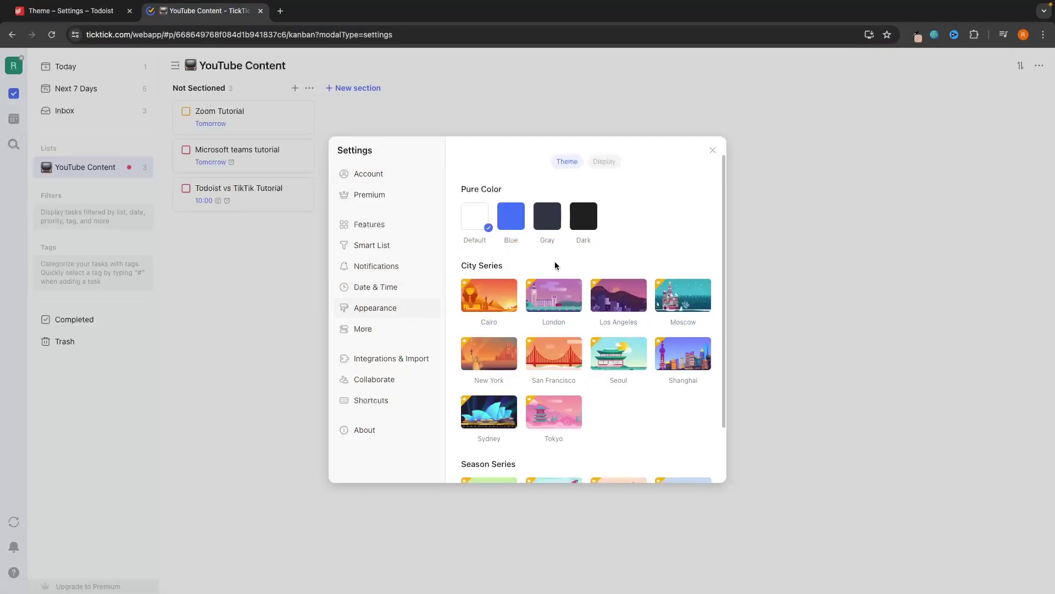
click(512, 220)
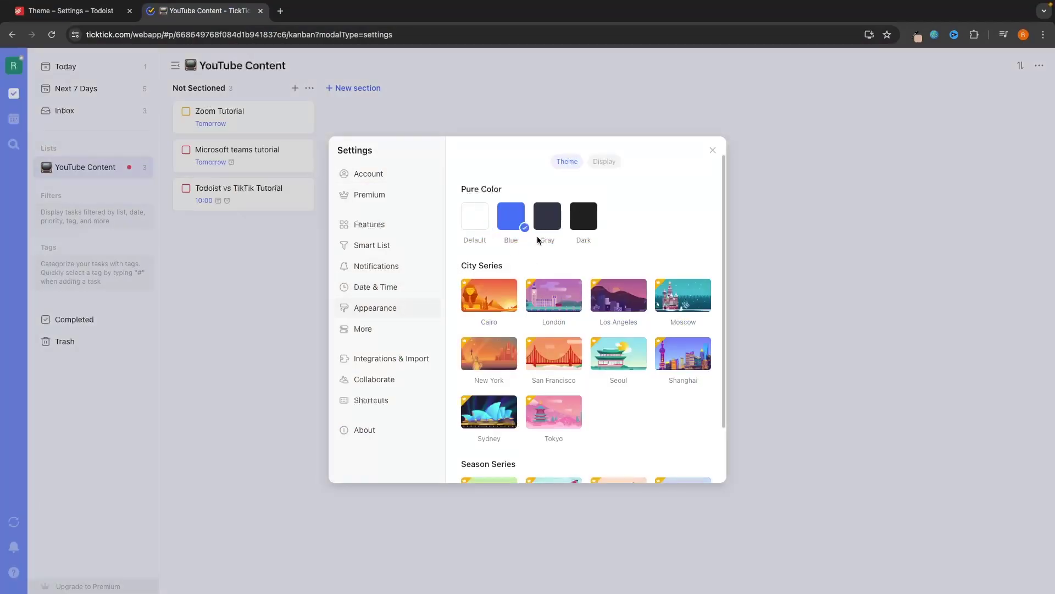
click(548, 222)
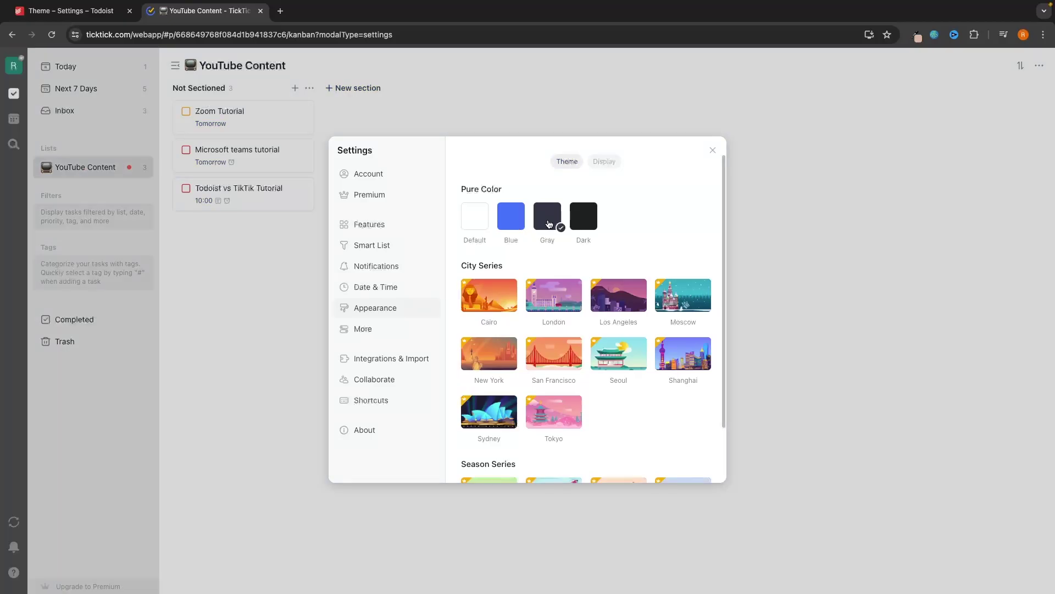
click(598, 221)
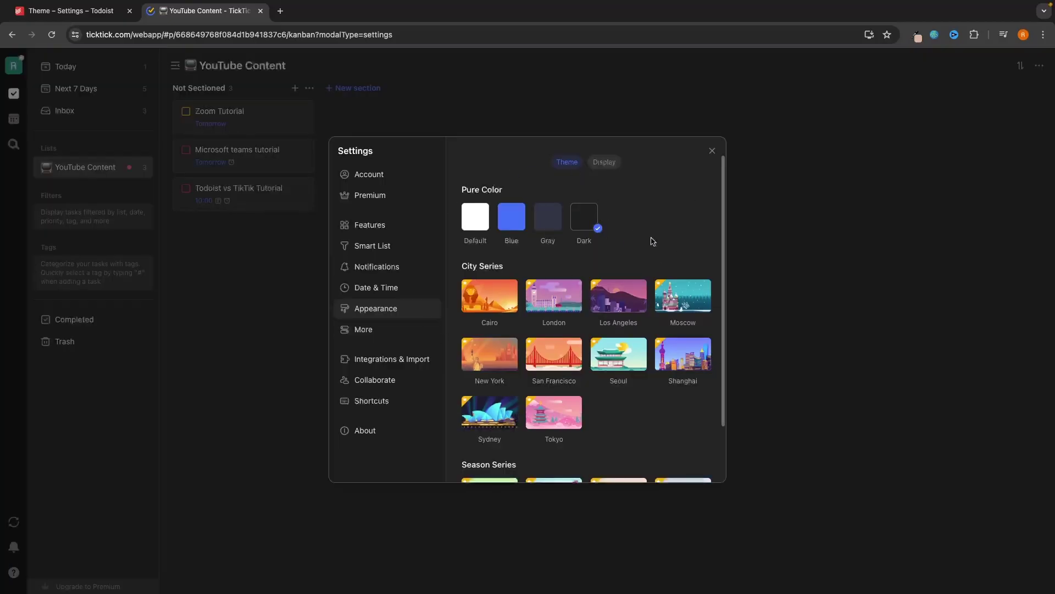
scroll(604, 295, down, 2)
scroll(546, 230, up, 2)
scroll(592, 294, down, 2)
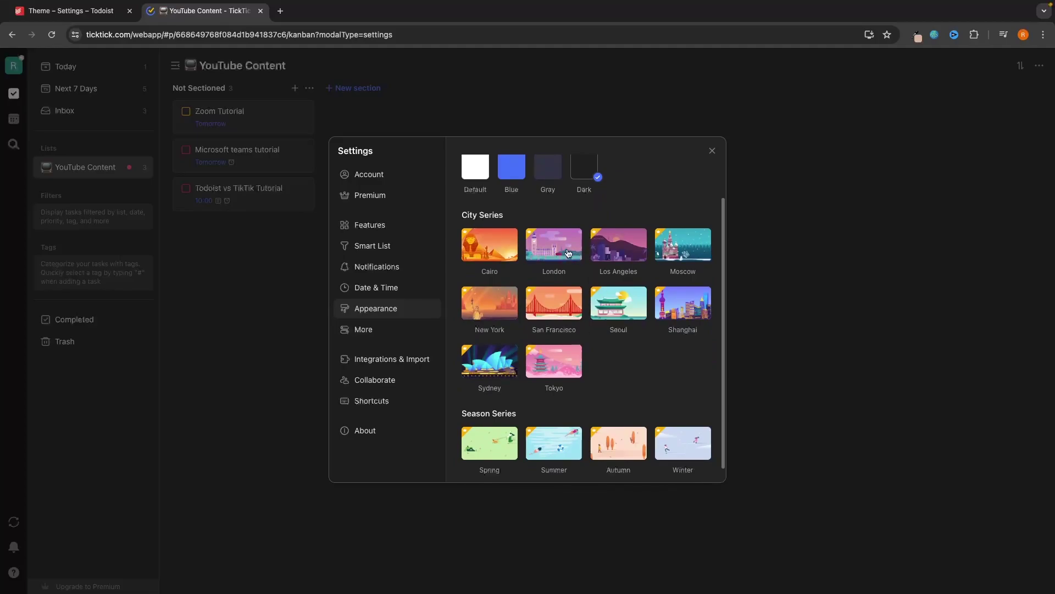
Step: Try the Los Angeles premium theme and close its upgrade offer
click(609, 255)
click(656, 163)
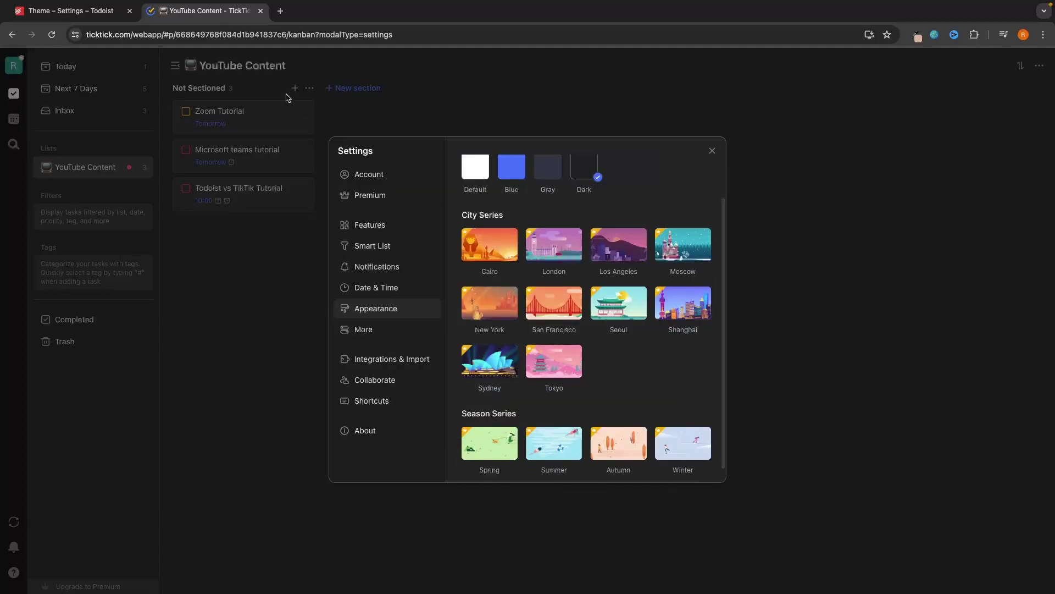
click(72, 10)
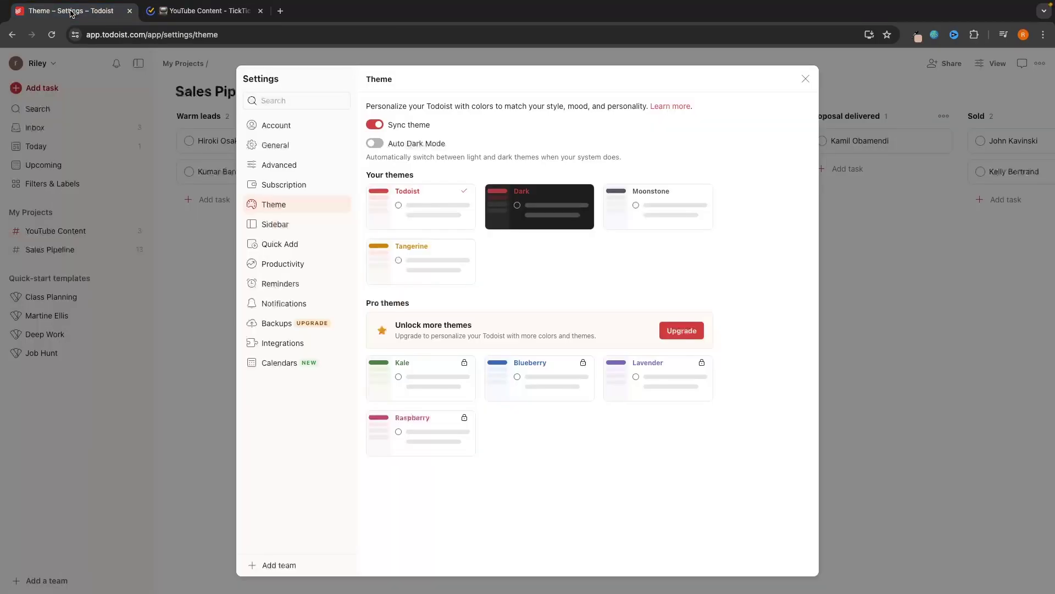
Step: Try the locked Kale, Moonstone and default Todoist themes, then confirm Todoist's Dark theme
click(423, 383)
click(718, 136)
click(550, 214)
click(640, 209)
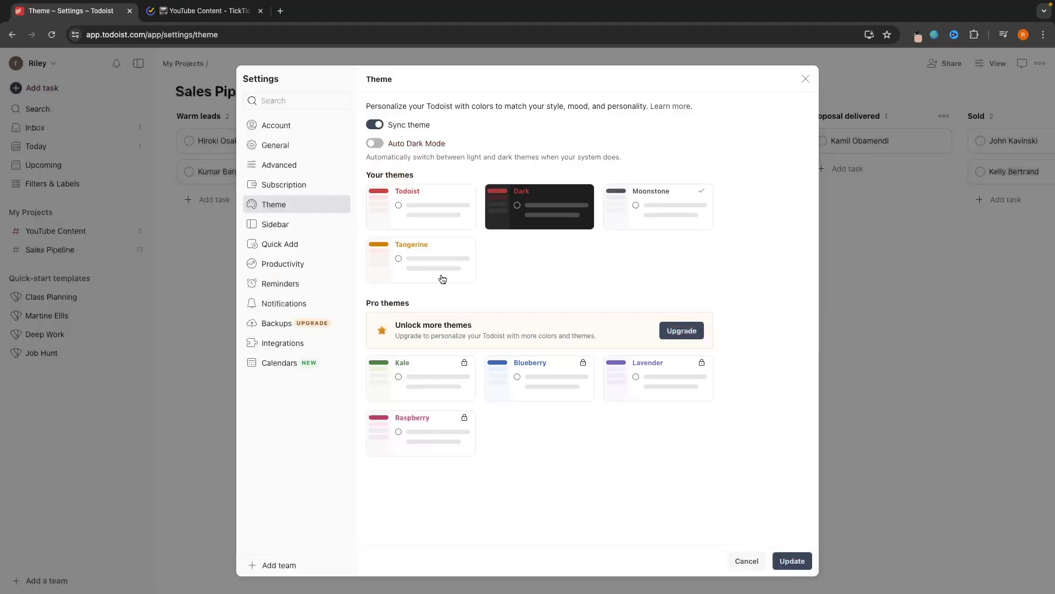
click(436, 209)
click(521, 215)
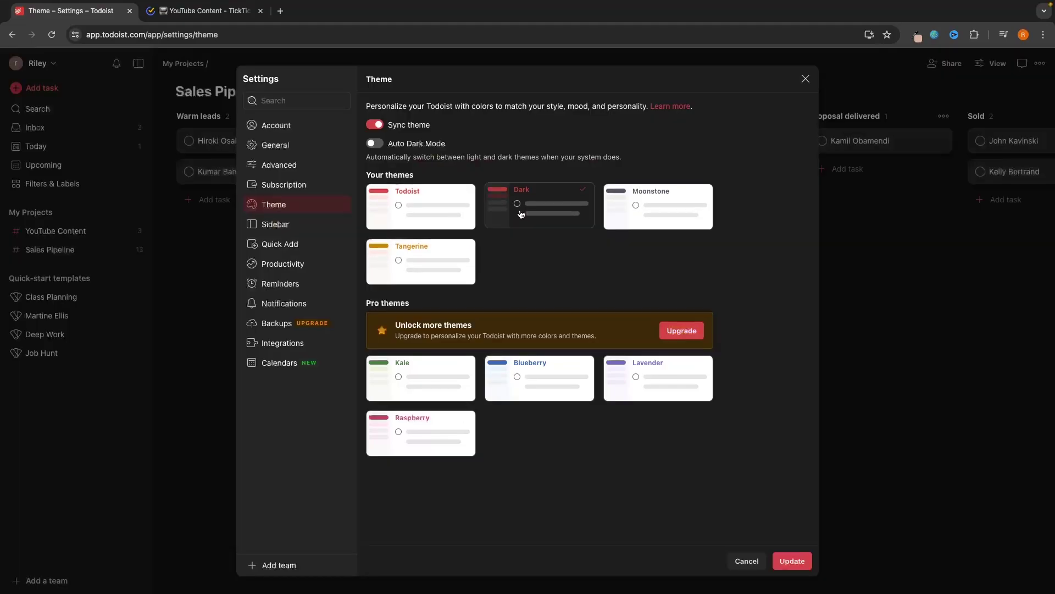
click(654, 225)
click(464, 215)
Step: Close both TickTick's and Todoist's Settings dialogs
key(ctrl+Tab)
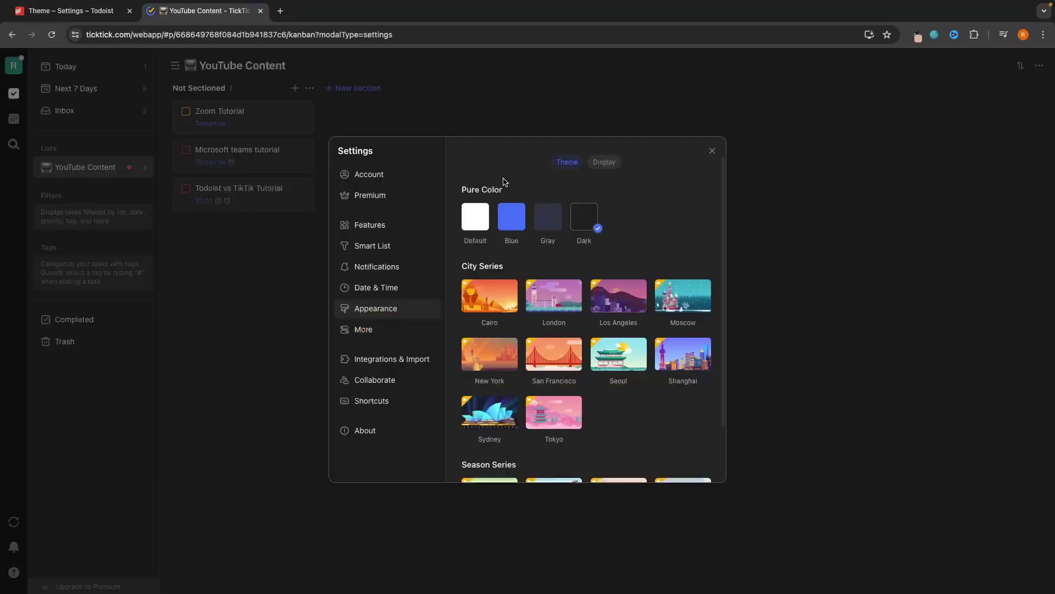
click(712, 150)
key(ctrl+shift+Tab)
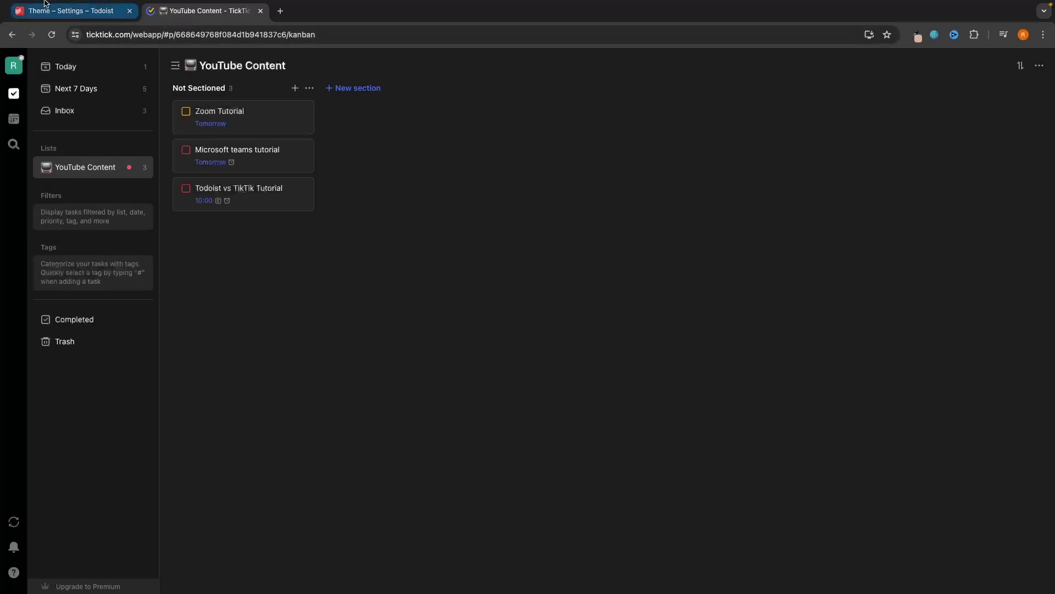
key(Escape)
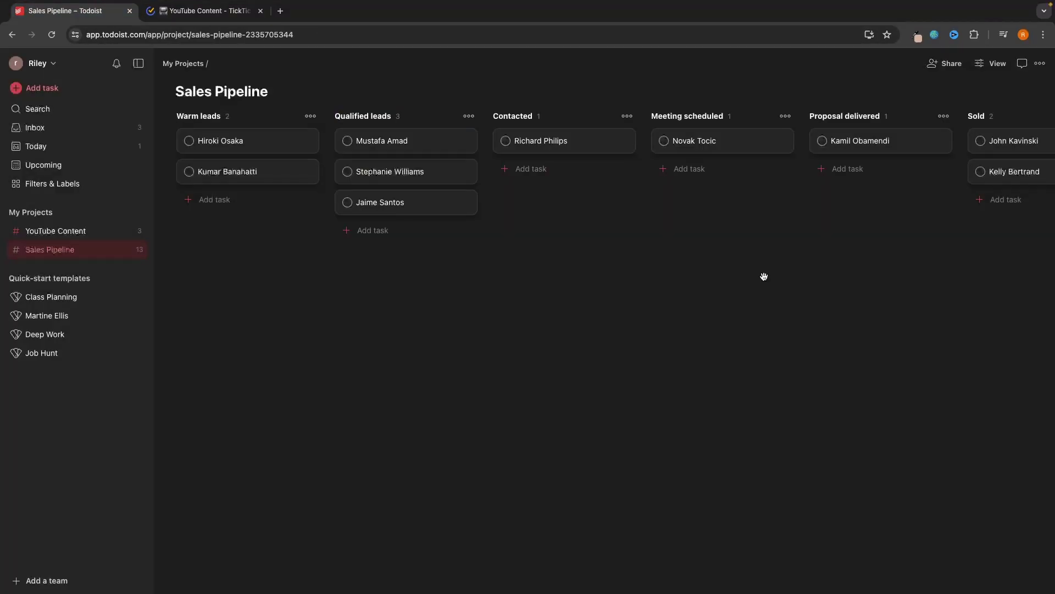
Step: Open the Todoist Inbox and TickTick's Today list
click(83, 126)
key(ctrl+Tab)
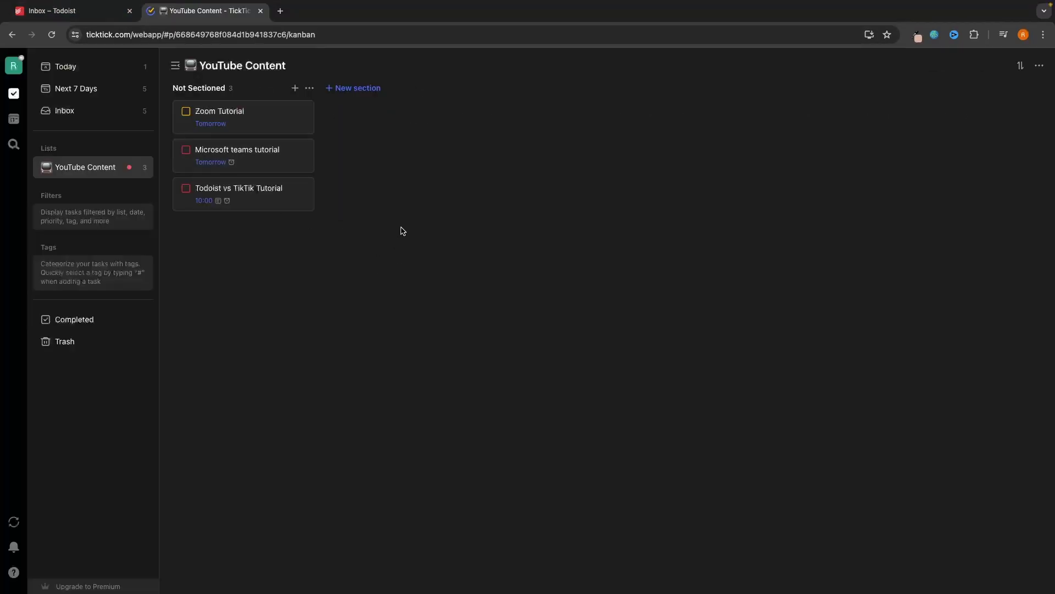
click(99, 74)
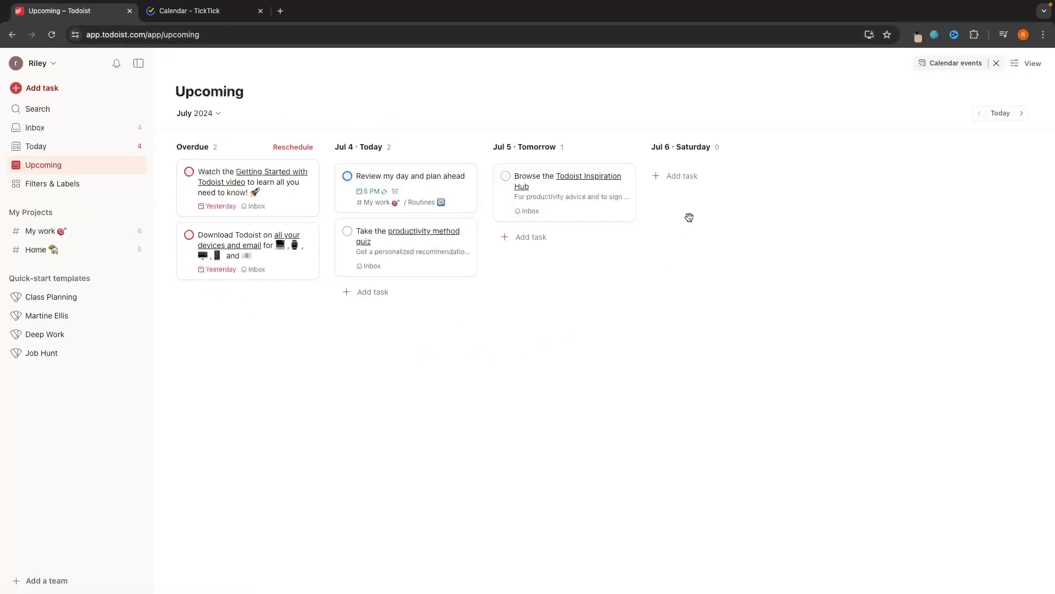
Step: Check TickTick's month calendar, dismiss its Premium upgrade offer, and return to Todoist
click(218, 18)
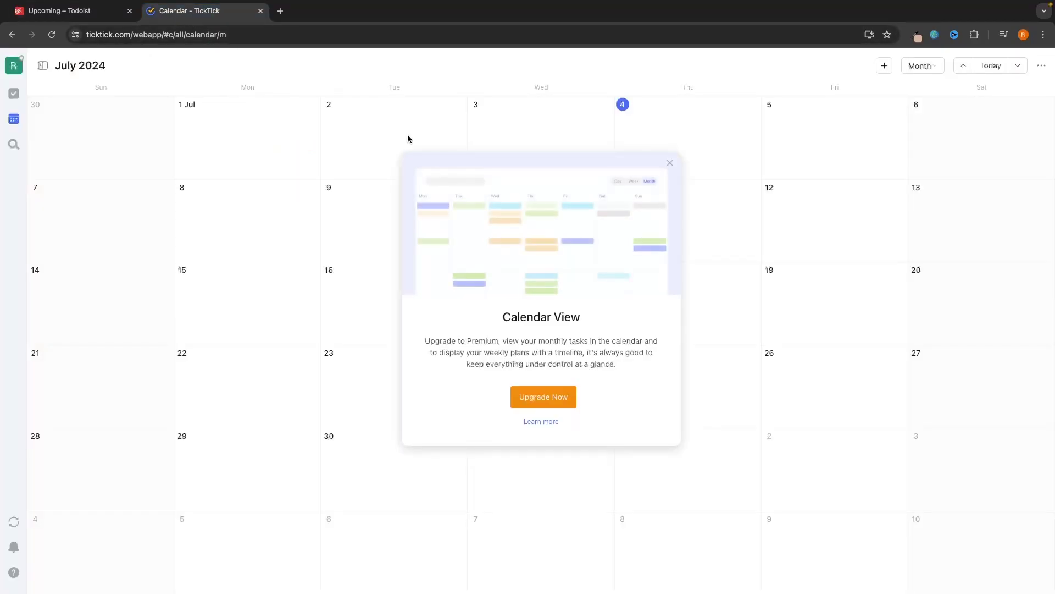
key(Escape)
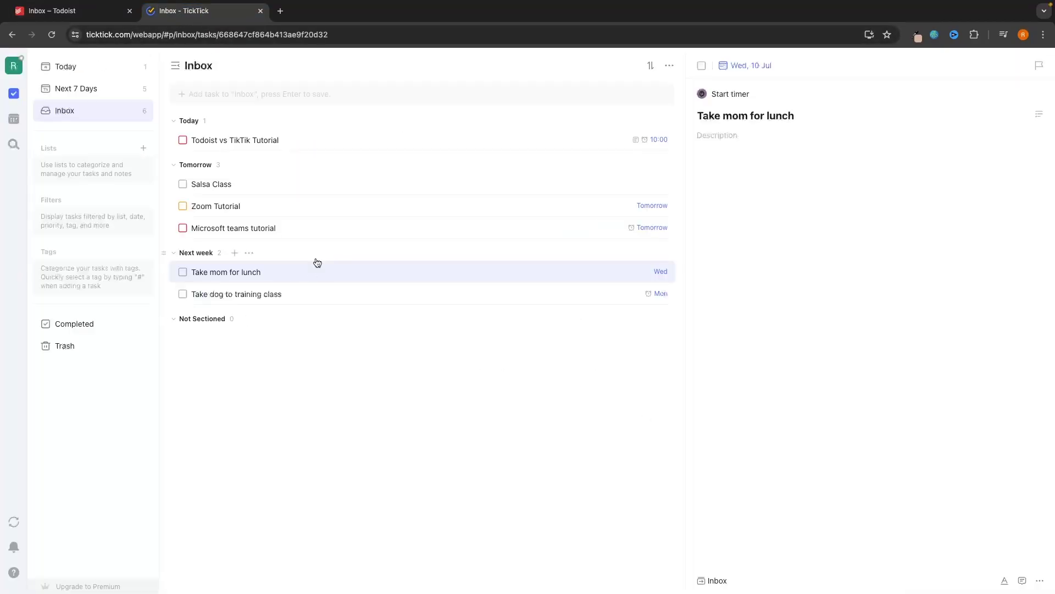
click(52, 11)
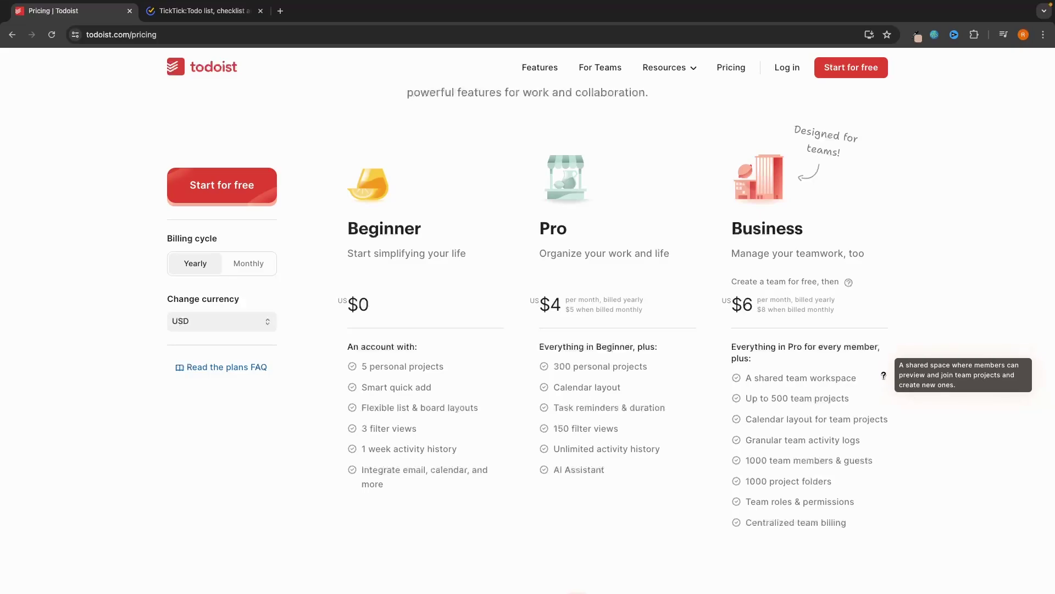
Step: Read the tooltips beside the Business plan features on Todoist's pricing page
mouse_move(849, 404)
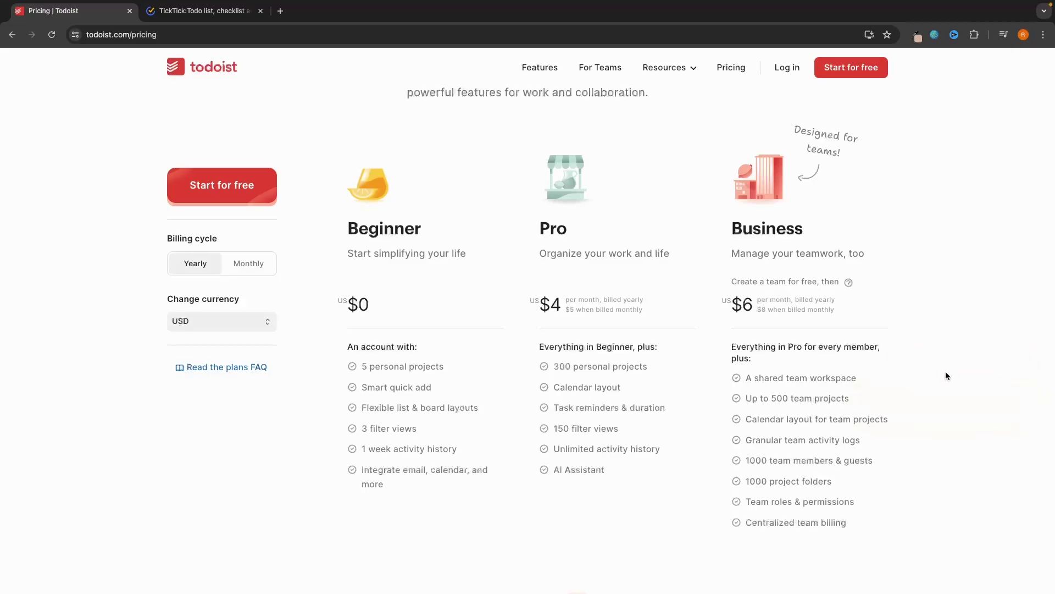
mouse_move(851, 507)
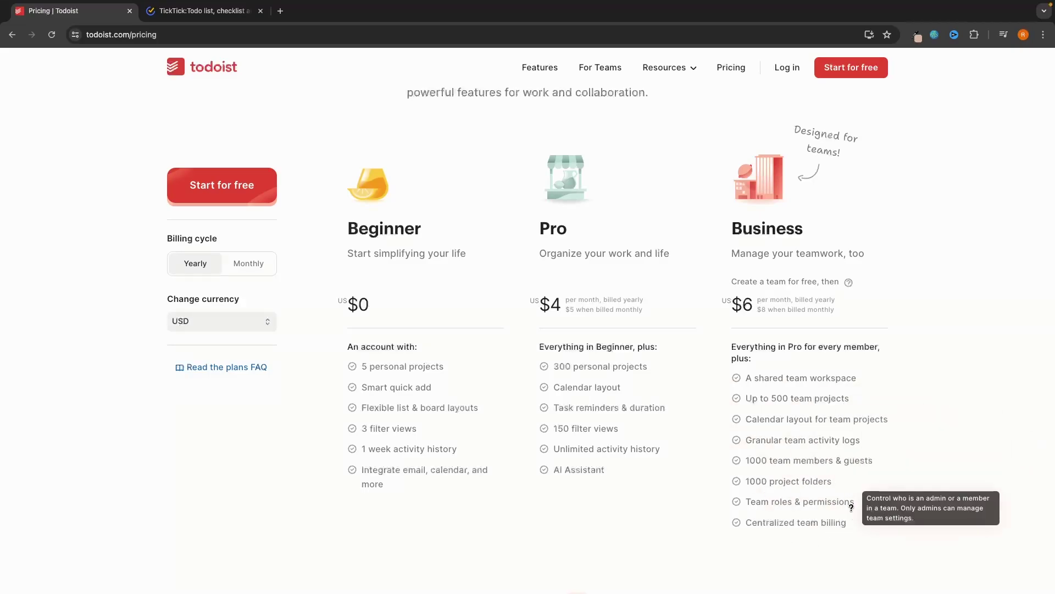